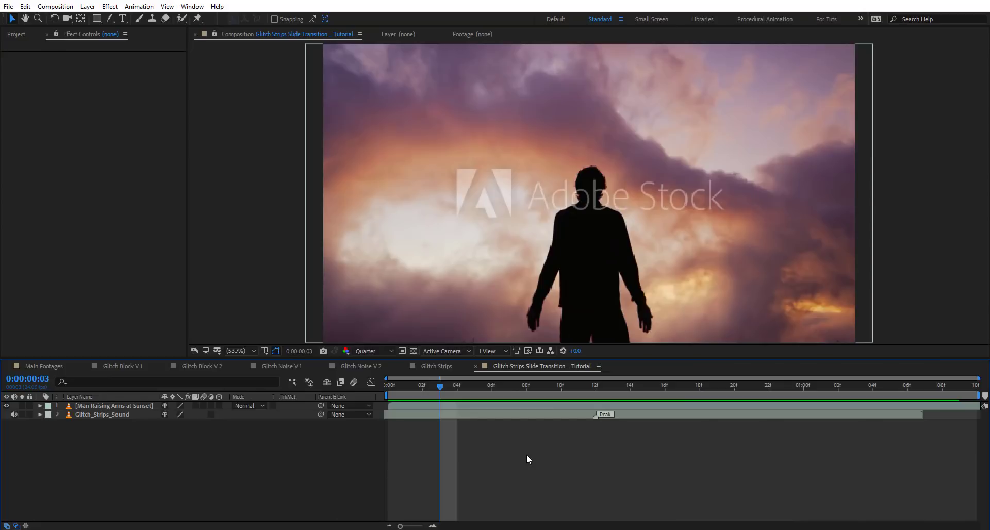
# Check the duration and frame rate in the tutorial composition's settings, leaving them as they are.
pyautogui.hotkey('ctrl', 'k')
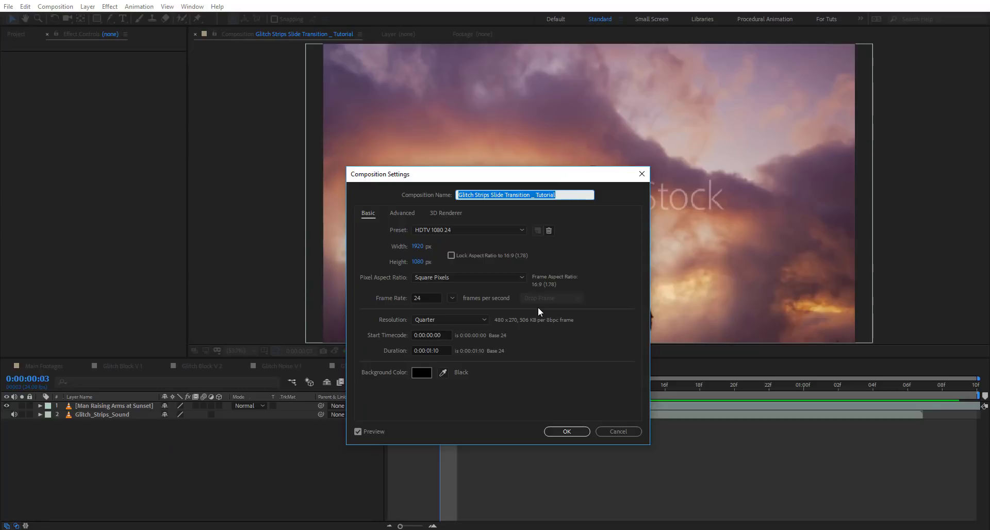
pyautogui.click(445, 351)
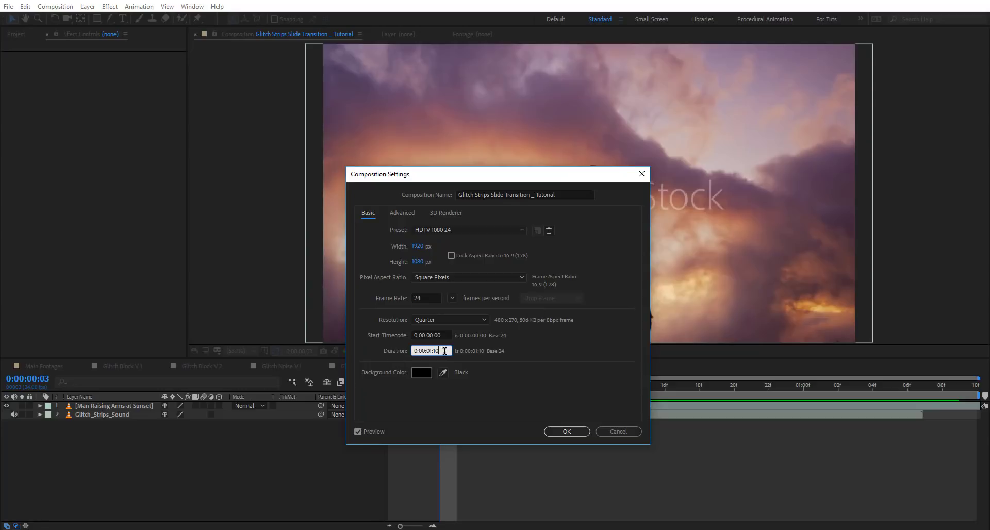
pyautogui.click(570, 431)
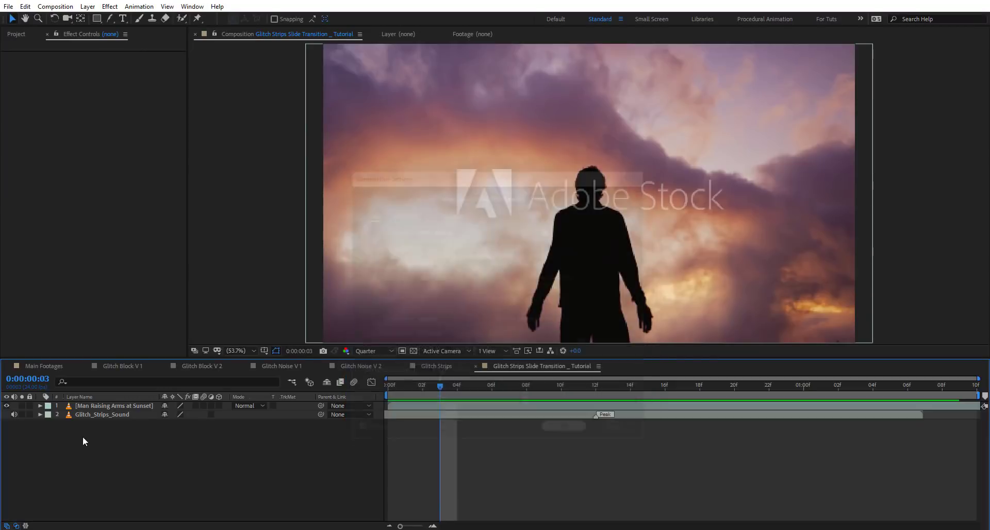
# Preview the composition from its first frame to hear the Glitch_Strips_Sound layer with the footage.
pyautogui.click(82, 416)
pyautogui.press('Home')
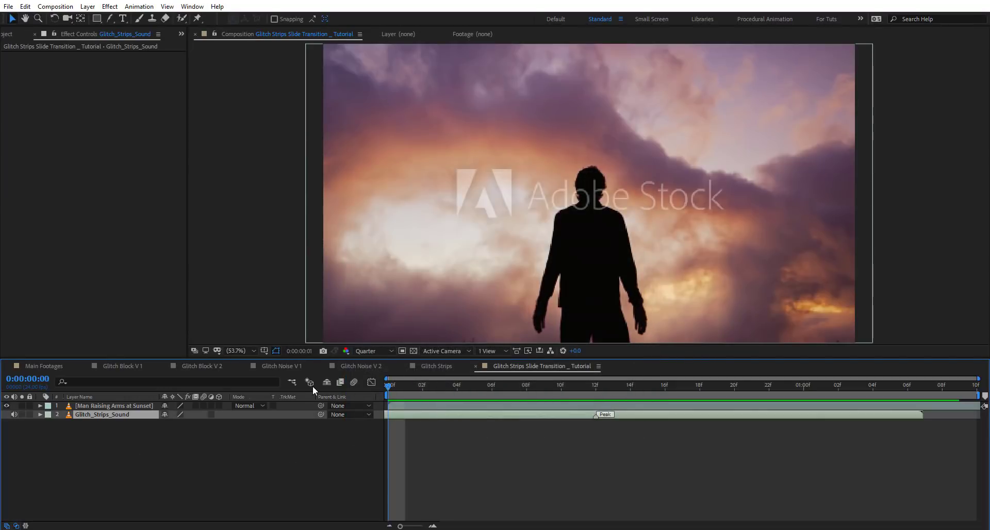
pyautogui.press('space')
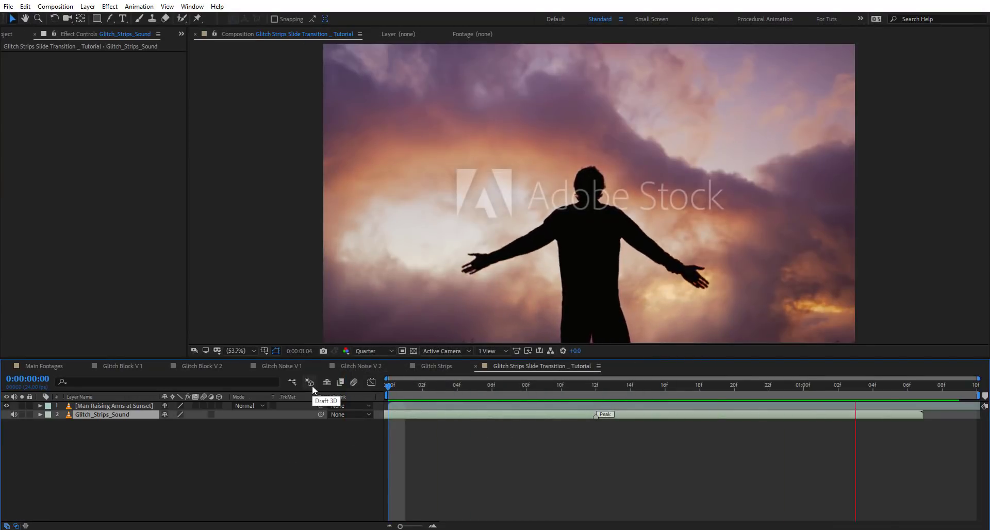
pyautogui.hotkey('ctrl', 'Up')
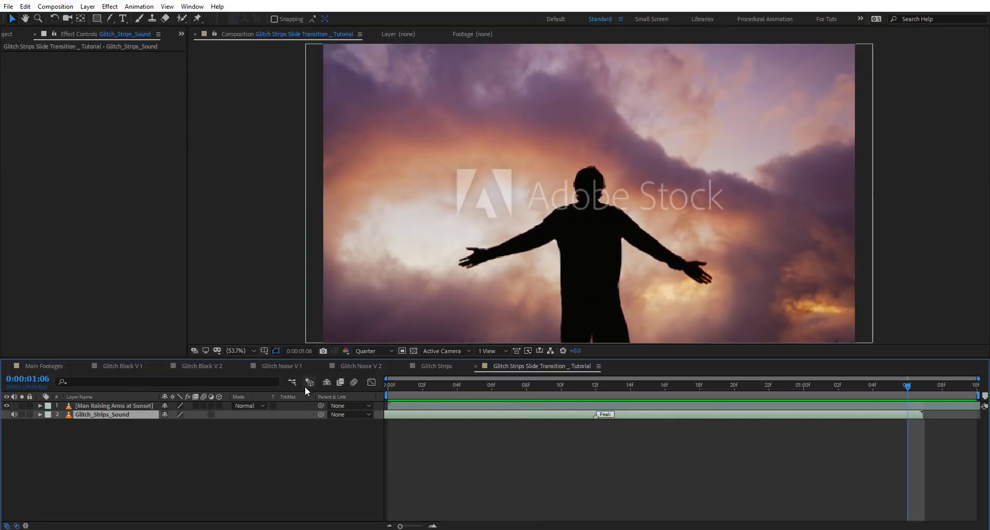
pyautogui.press('space')
pyautogui.press('space')
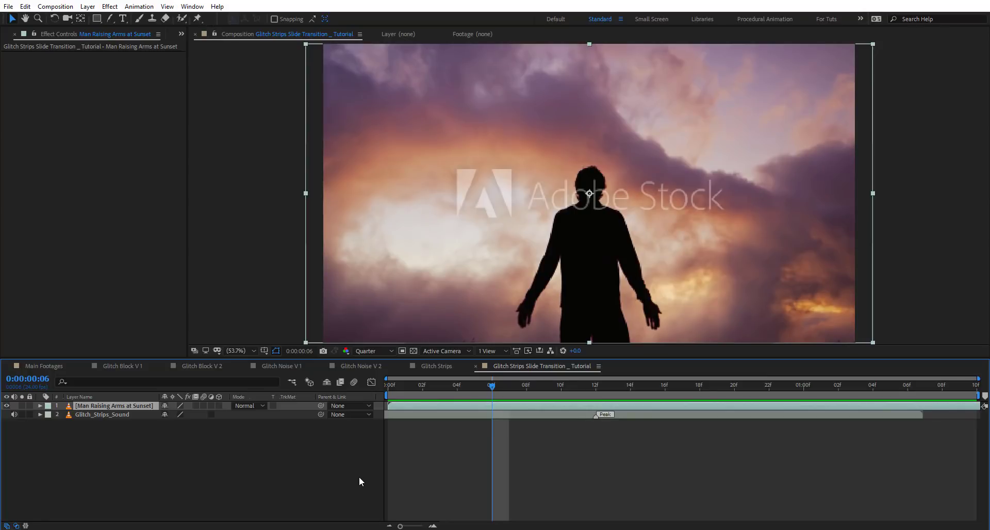
# Review the Glitch Block, Glitch Noise and Glitch Strips map compositions, then return to Glitch Strips Slide Transition _ Tutorial.
pyautogui.click(128, 368)
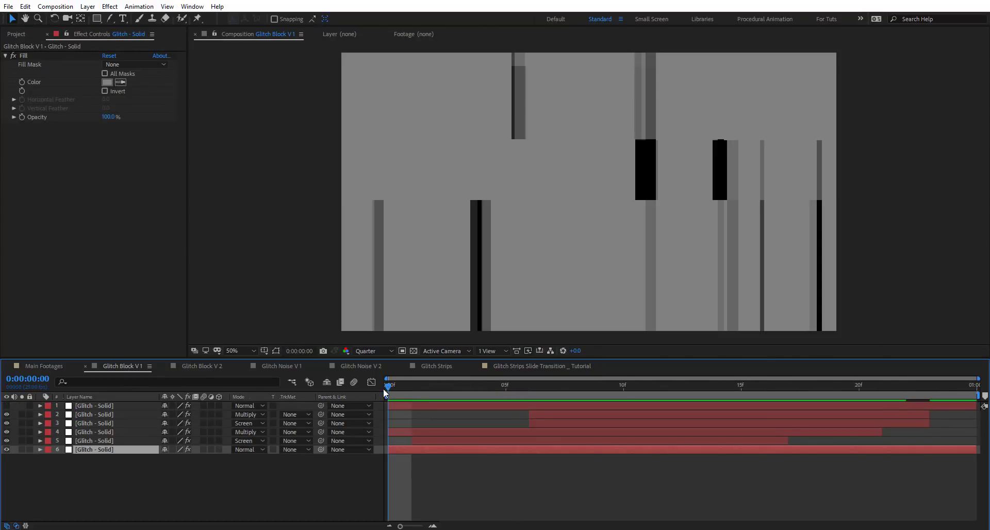
pyautogui.press('space')
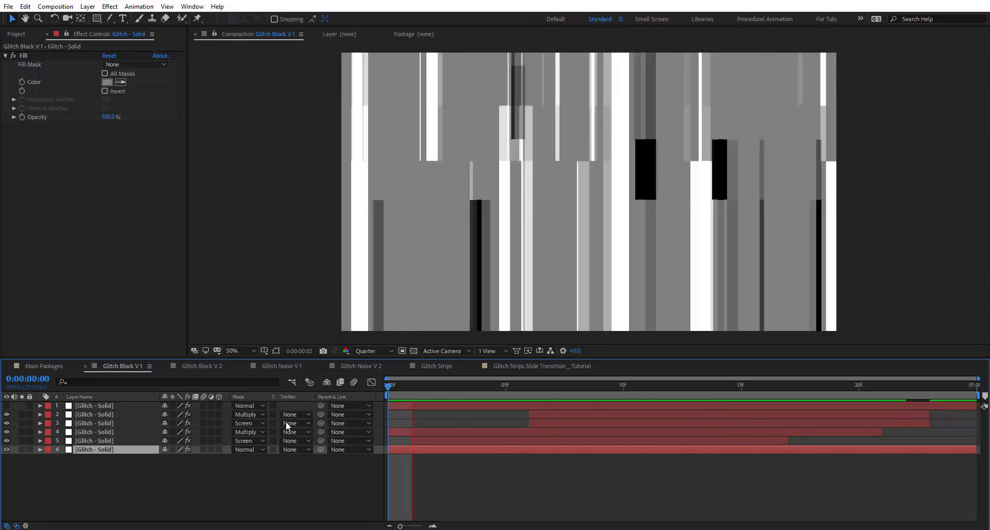
pyautogui.click(221, 365)
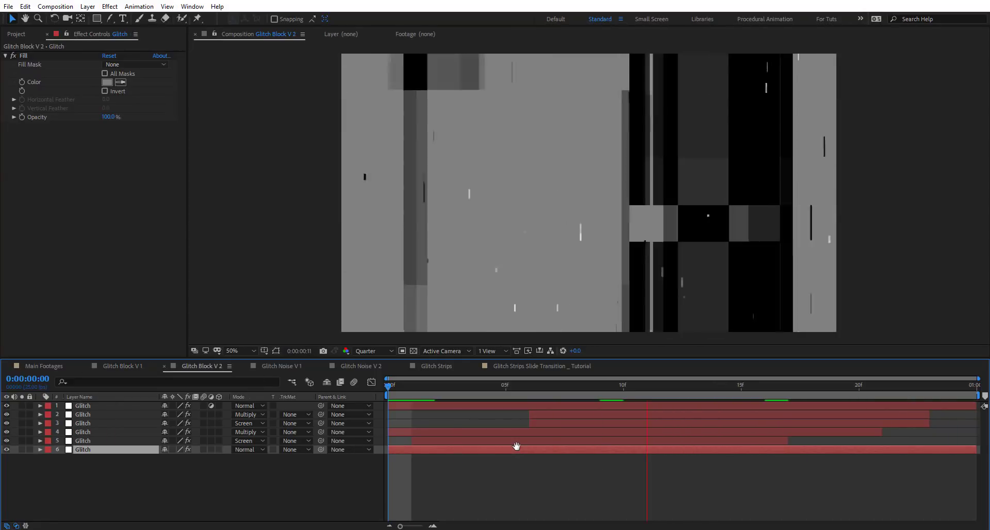
pyautogui.click(283, 365)
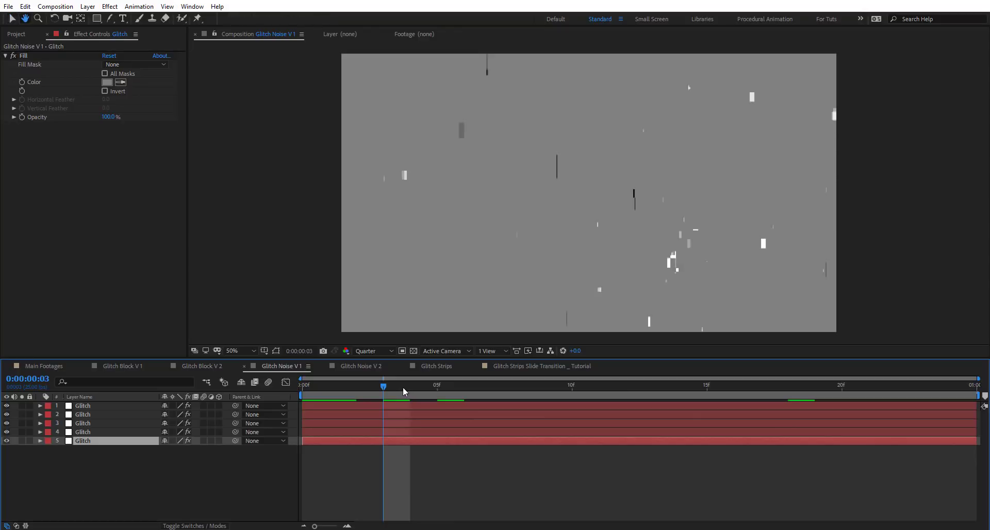
pyautogui.click(359, 365)
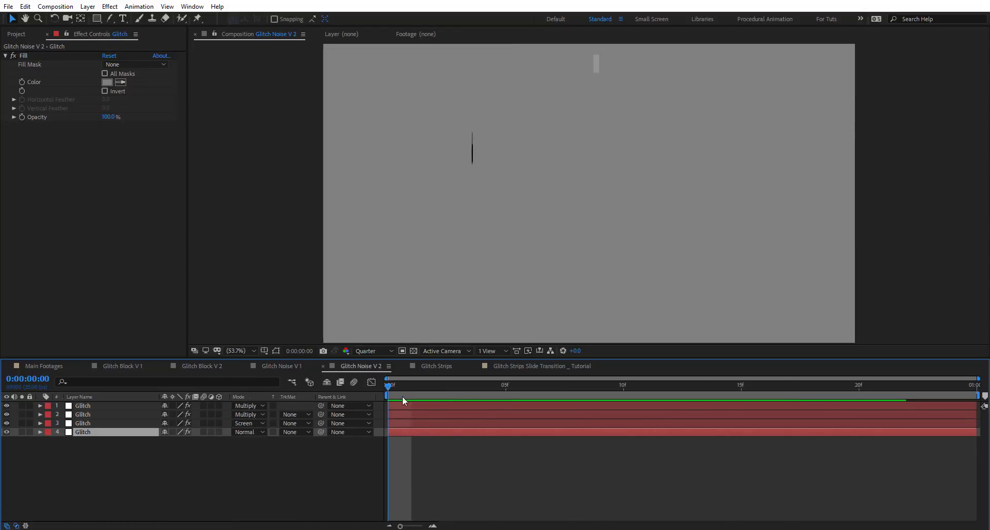
pyautogui.click(433, 366)
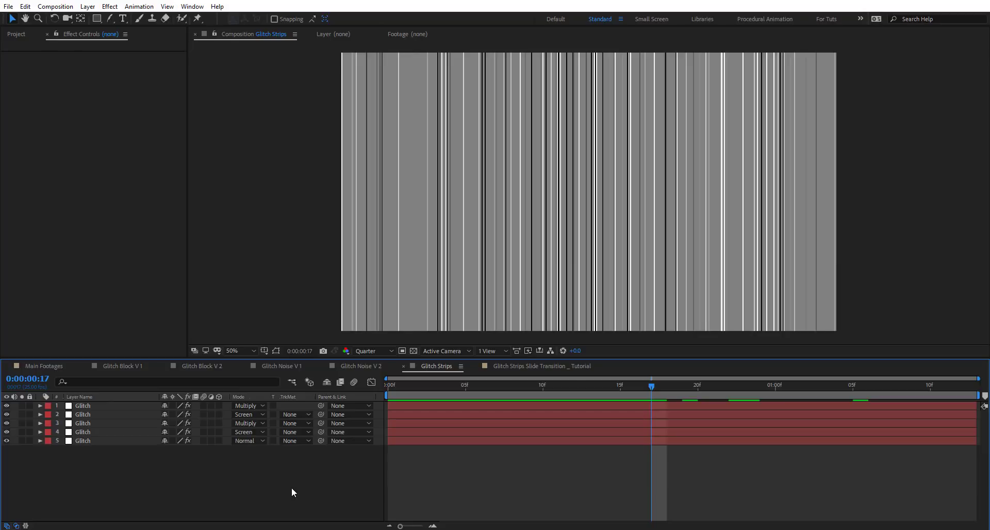
pyautogui.click(568, 367)
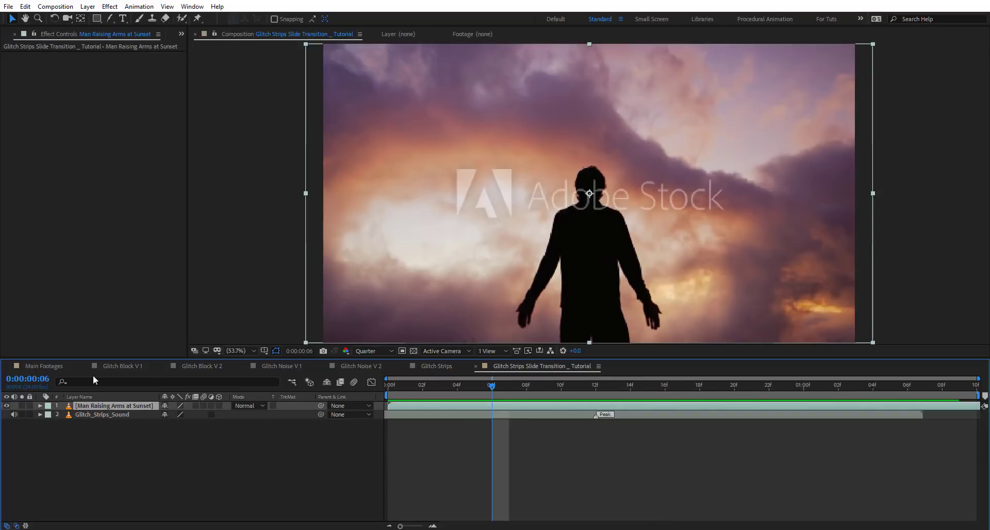
# Add a new adjustment layer above the Man Raising Arms at Sunset footage and name it Glitch.
pyautogui.click(235, 449)
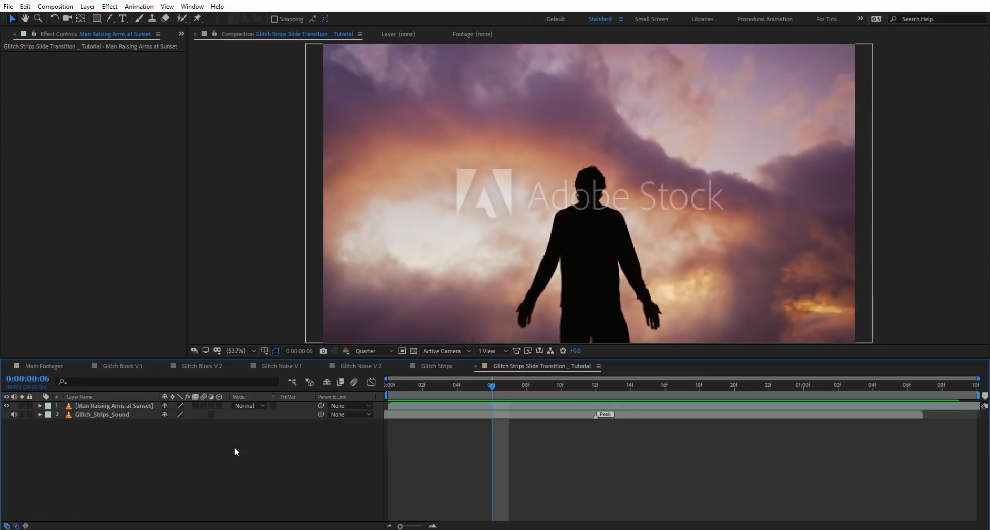
pyautogui.hotkey('ctrl', 'alt', 'y')
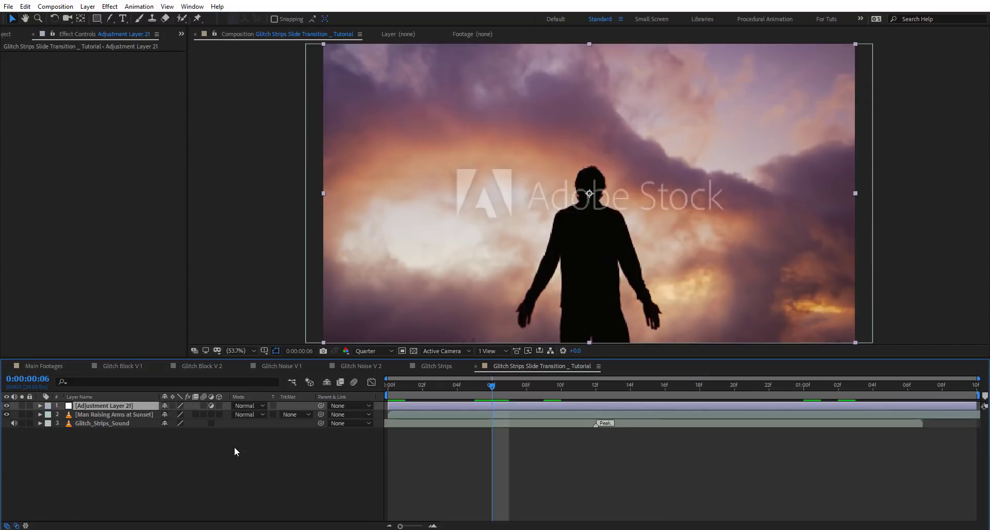
pyautogui.press('Return')
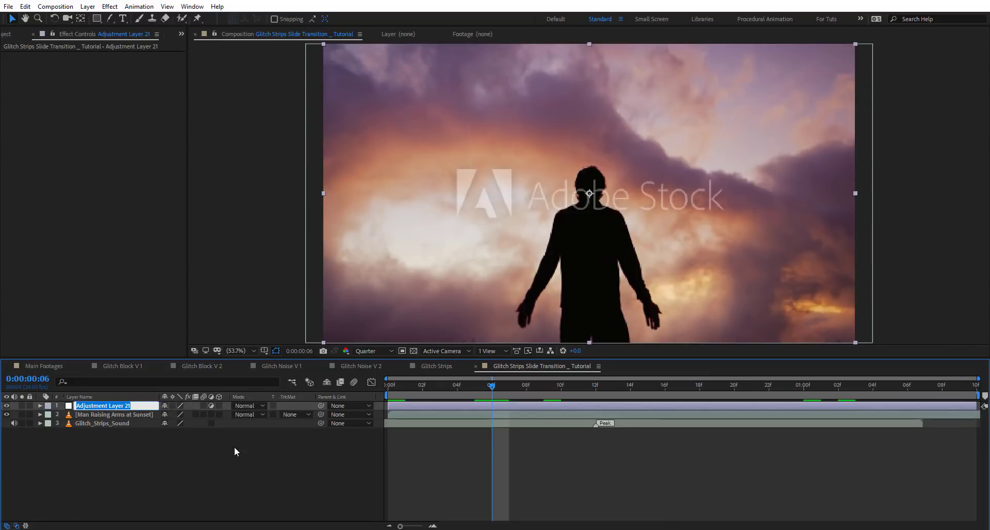
pyautogui.write('Glitch')
pyautogui.press('Return')
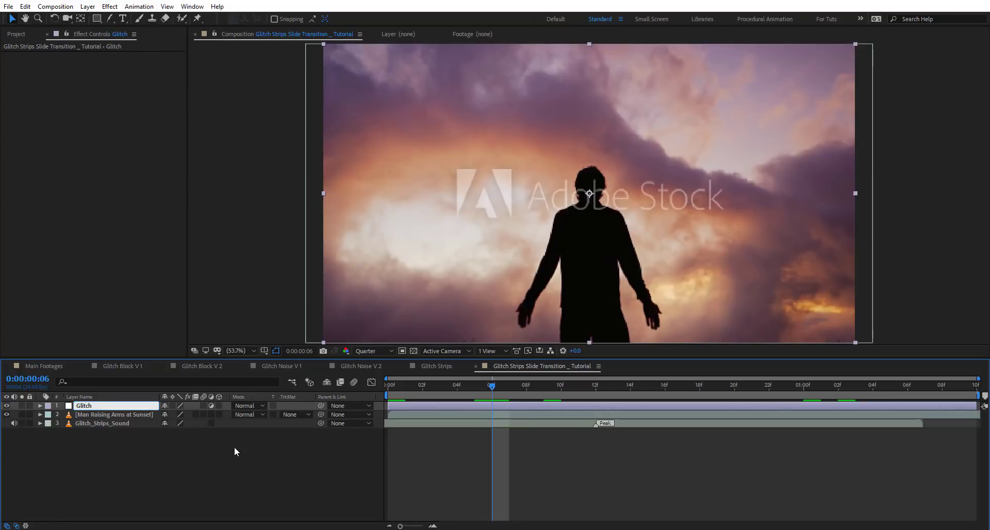
# Place the Glitch Noise V 1 composition above the Glitch layer and use it as Glitch's Luma Inverted Matte.
pyautogui.click(16, 34)
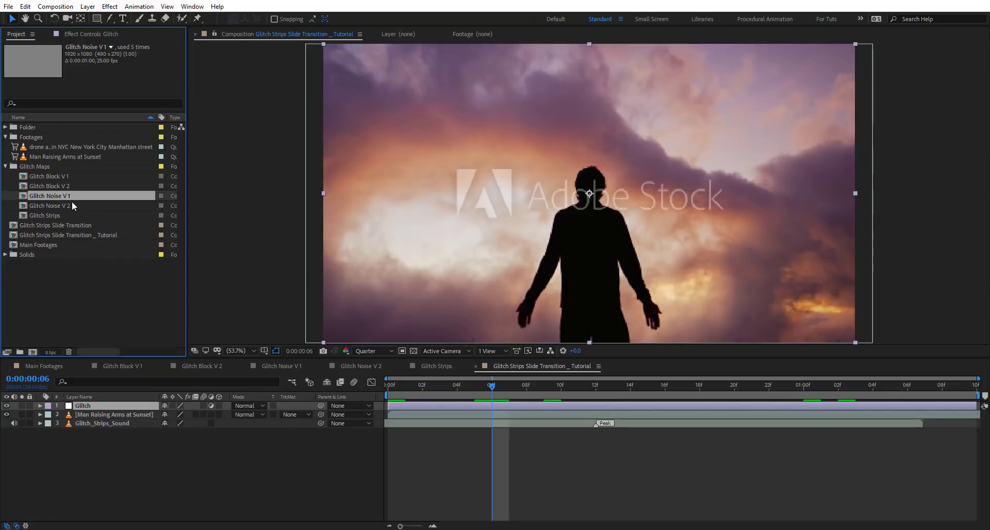
pyautogui.moveTo(61, 197); pyautogui.dragTo(109, 405)
pyautogui.click(295, 415)
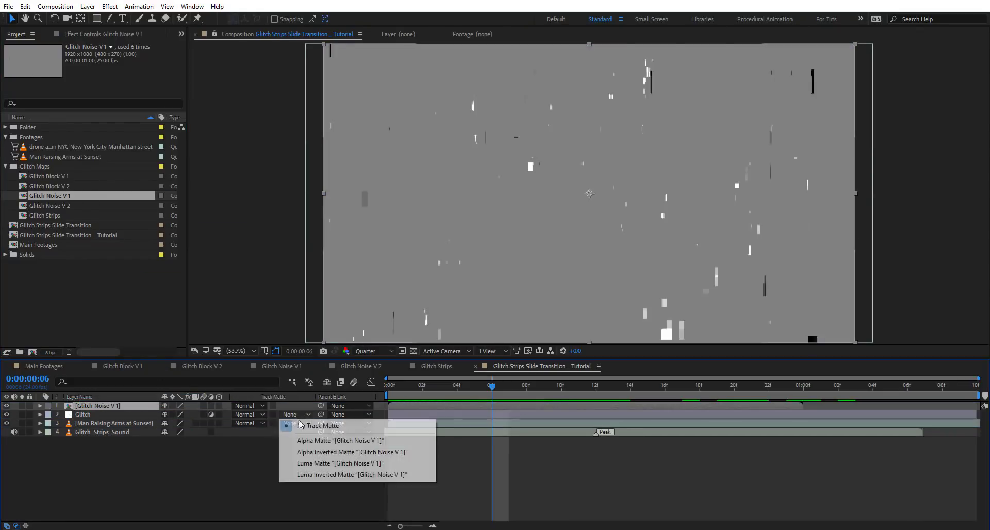
pyautogui.click(290, 474)
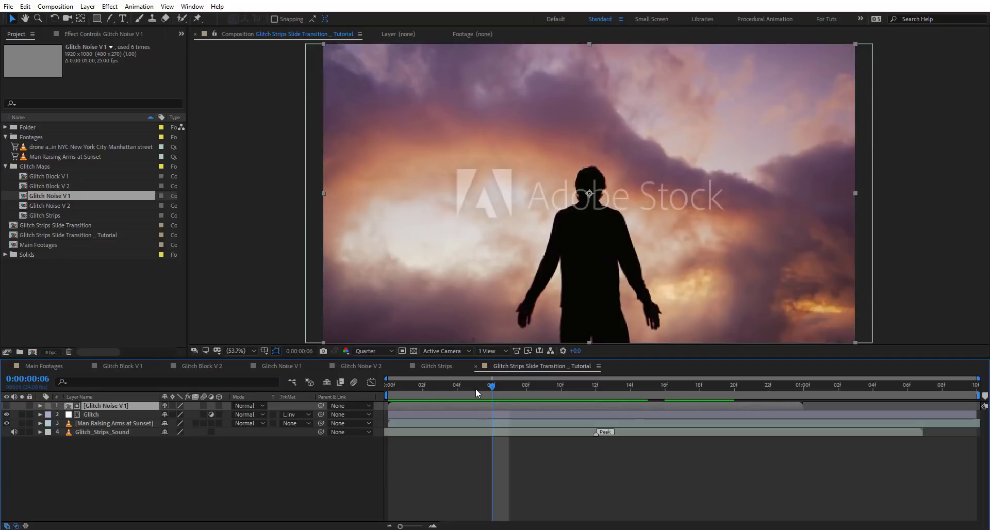
pyautogui.press('space')
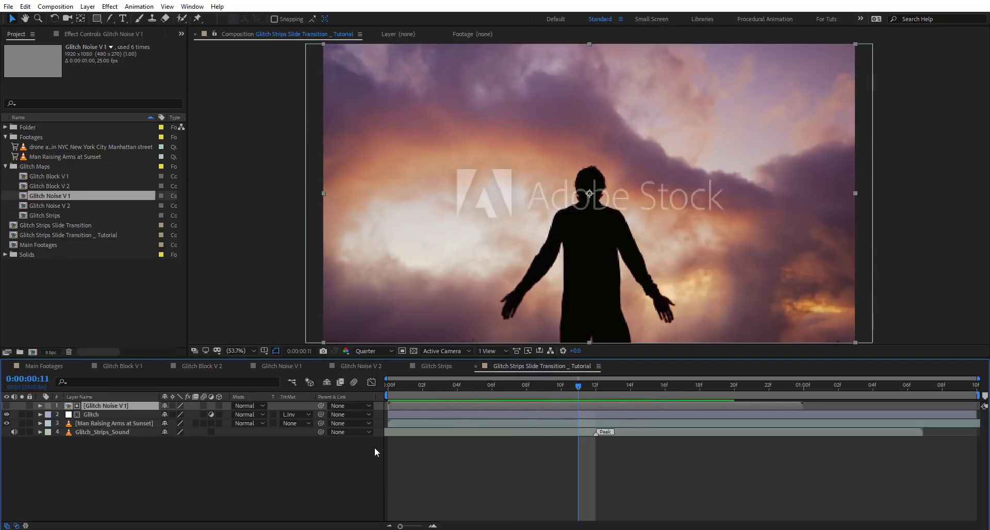
# Turn off the Glitch layer's adjustment switch to show its matted solid over the footage.
pyautogui.click(100, 415)
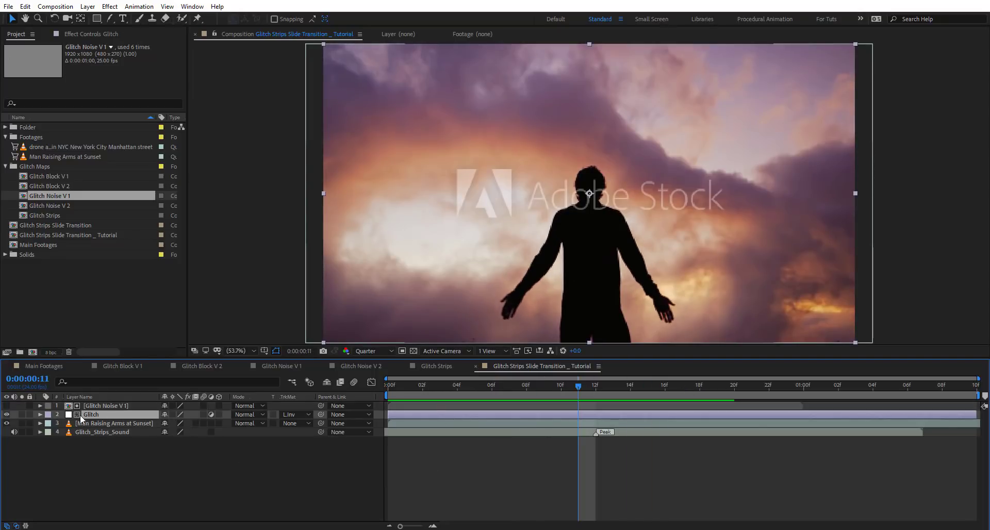
pyautogui.click(211, 414)
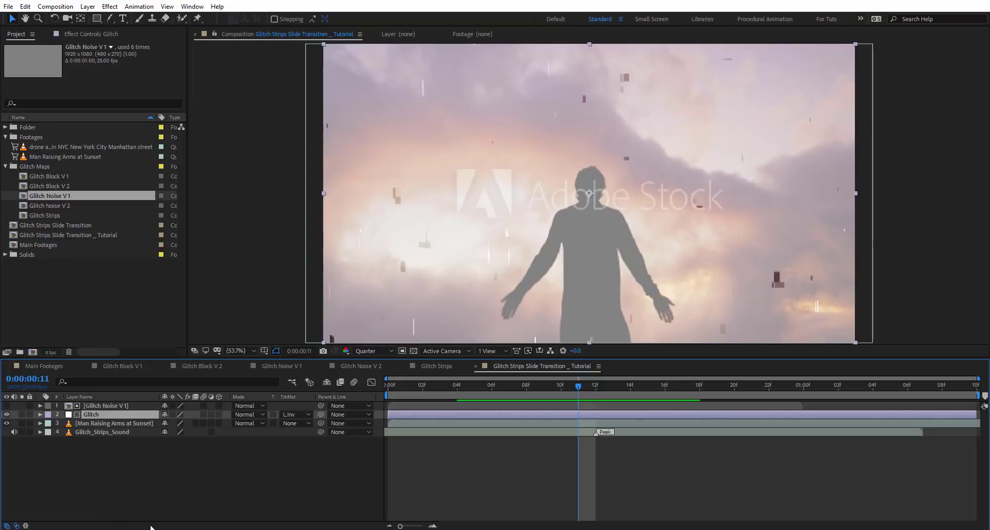
pyautogui.click(111, 36)
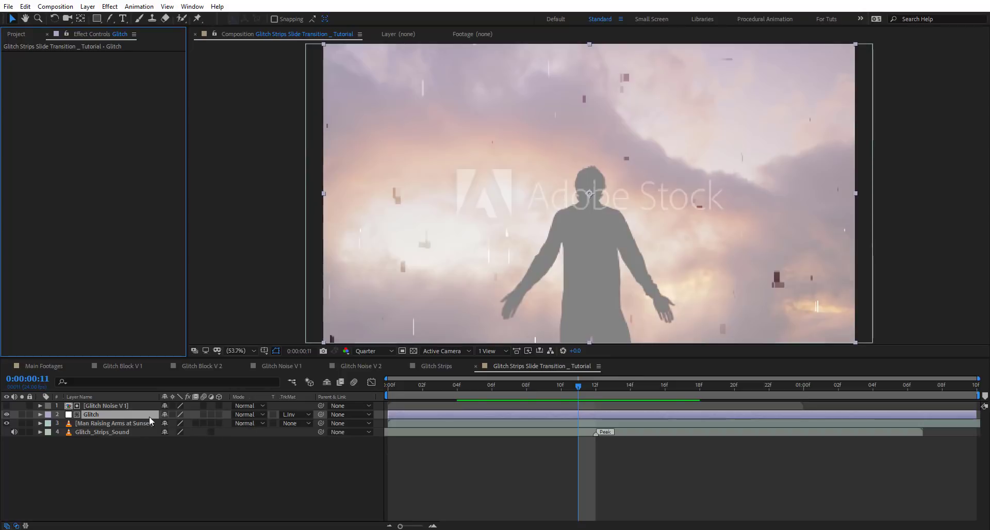
pyautogui.click(212, 416)
pyautogui.click(212, 415)
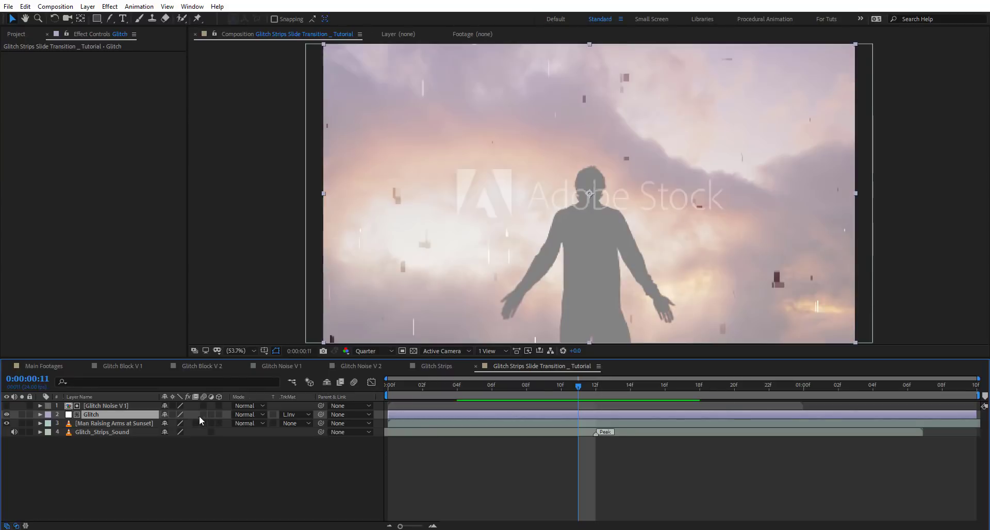
# Apply Curves to the Glitch Noise V 1 matte and bend its RGB curve steeply upward so grey areas turn white.
pyautogui.click(113, 408)
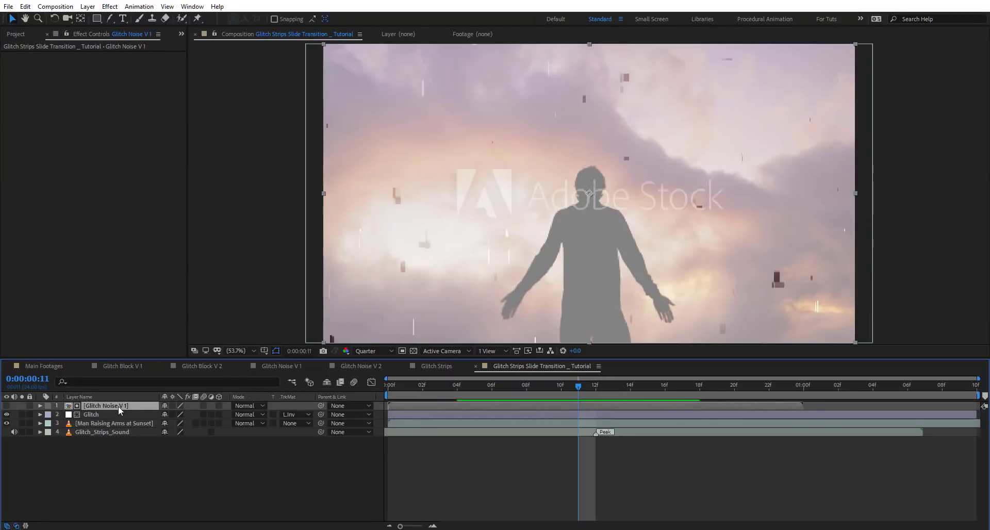
pyautogui.hotkey('ctrl', 'space')
pyautogui.write('cur')
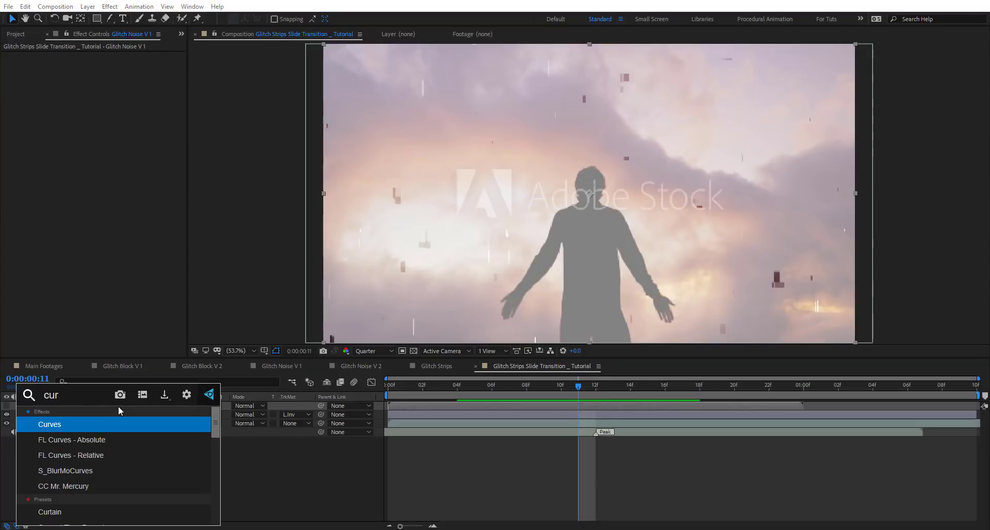
pyautogui.press('Return')
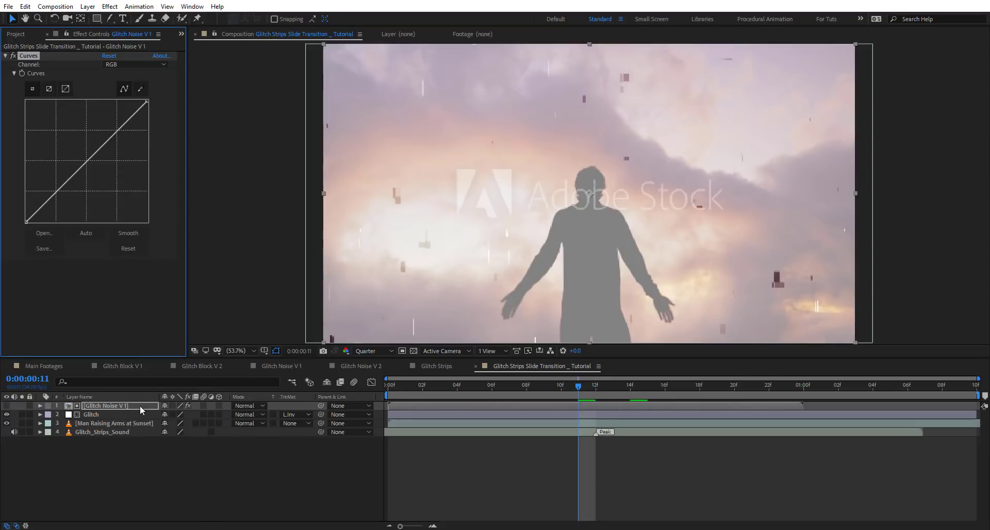
pyautogui.moveTo(118, 129); pyautogui.dragTo(67, 119)
pyautogui.click(51, 163)
pyautogui.moveTo(51, 165); pyautogui.dragTo(49, 169)
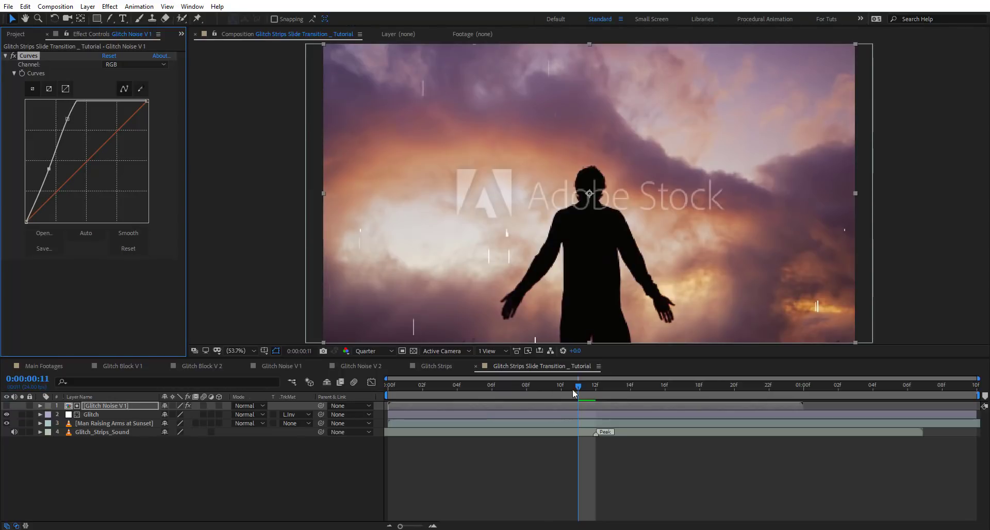
# Inspect the matted noise around frame 8 and turn the Glitch layer's adjustment switch back on.
pyautogui.click(512, 384)
pyautogui.moveTo(512, 384); pyautogui.dragTo(527, 385)
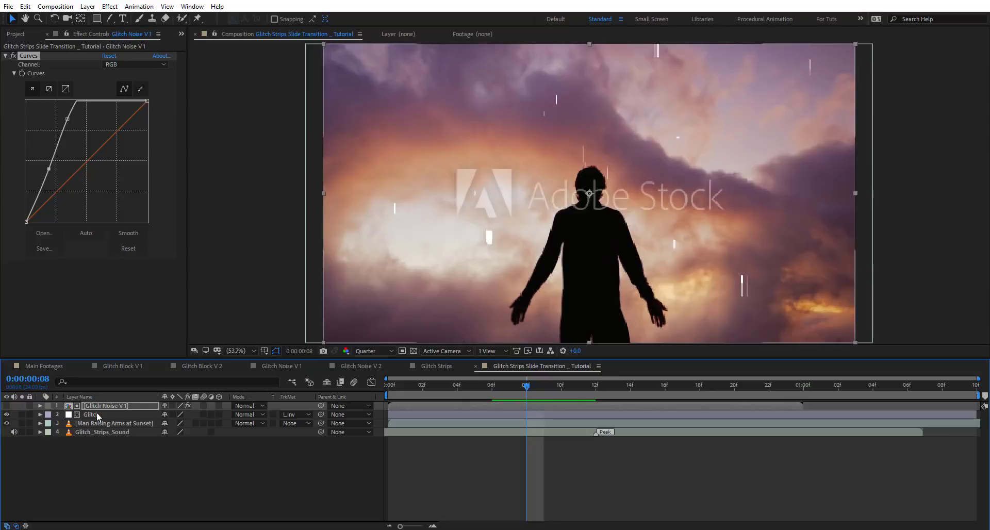
pyautogui.click(211, 415)
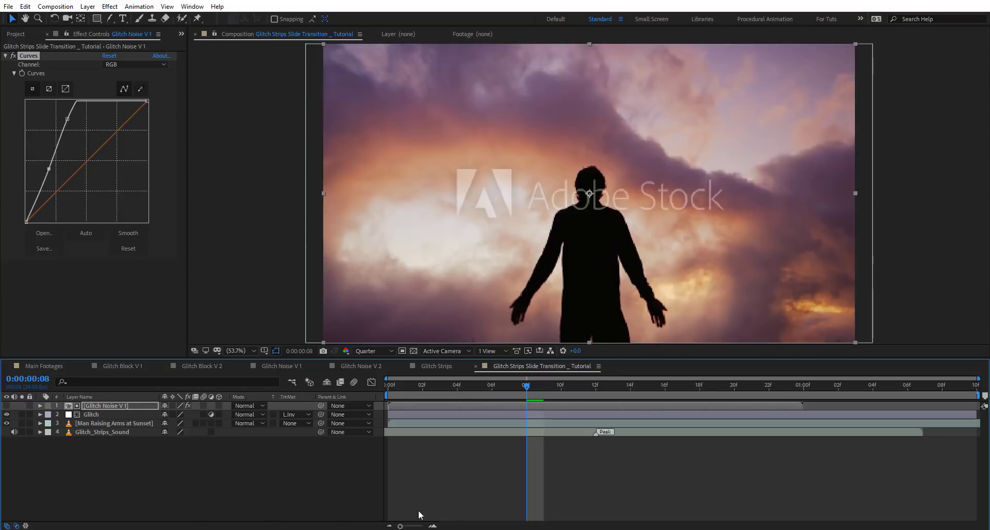
# Apply the Minimax effect to the Glitch adjustment layer.
pyautogui.click(109, 414)
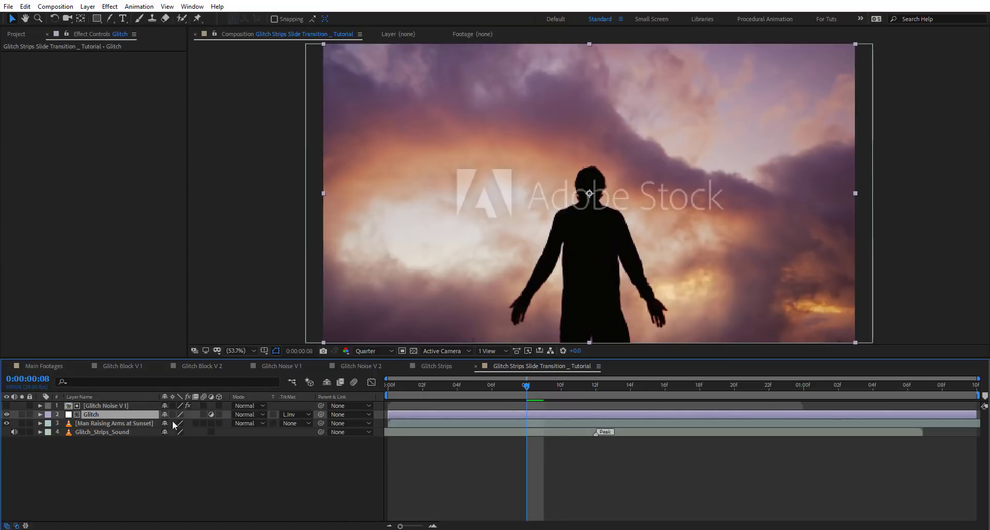
pyautogui.hotkey('ctrl', 'space')
pyautogui.write('ini')
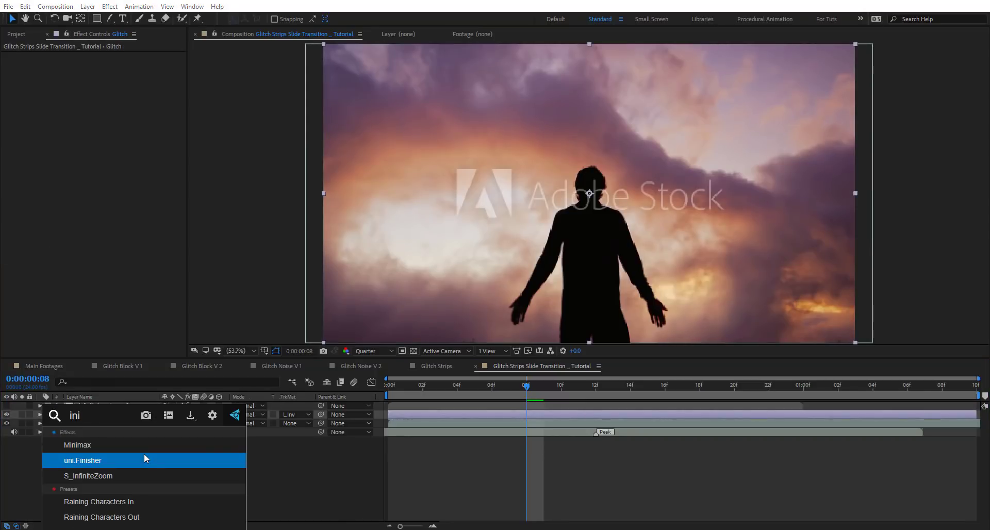
pyautogui.press('Return')
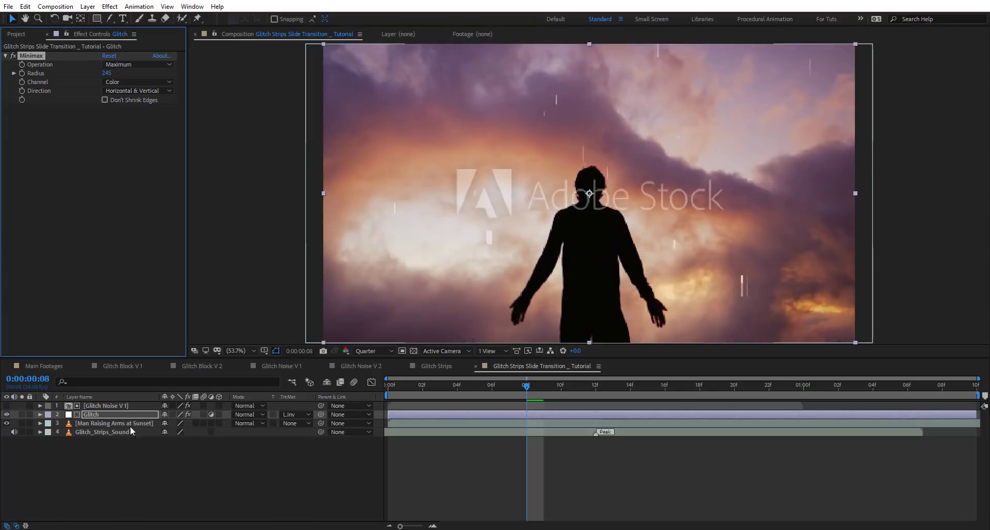
# Remove the Glitch layer's track matte to see the full effect and set the Minimax radius to 60.
pyautogui.click(297, 415)
pyautogui.click(310, 421)
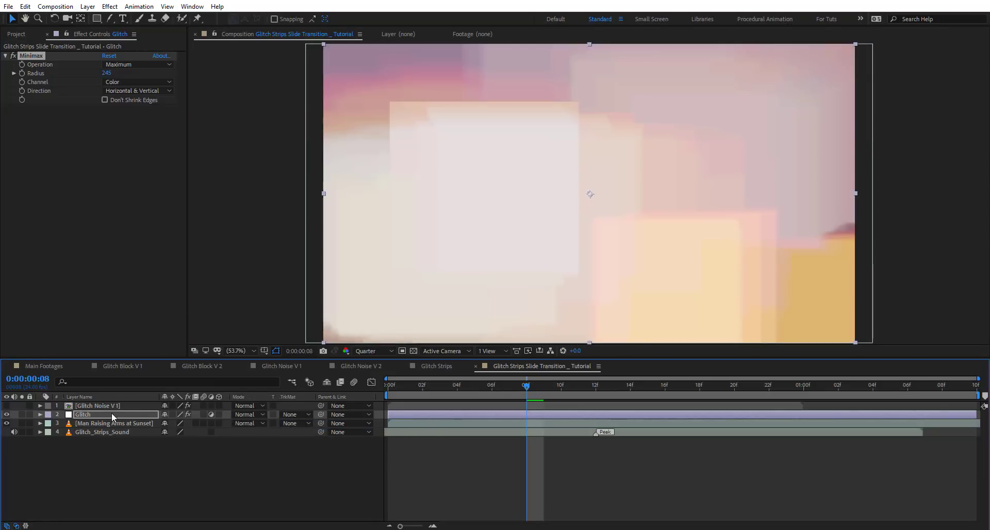
pyautogui.click(67, 125)
pyautogui.moveTo(106, 78)
pyautogui.mouseDown()
pyautogui.moveTo(1, 86)
pyautogui.moveTo(118, 76)
pyautogui.mouseUp()
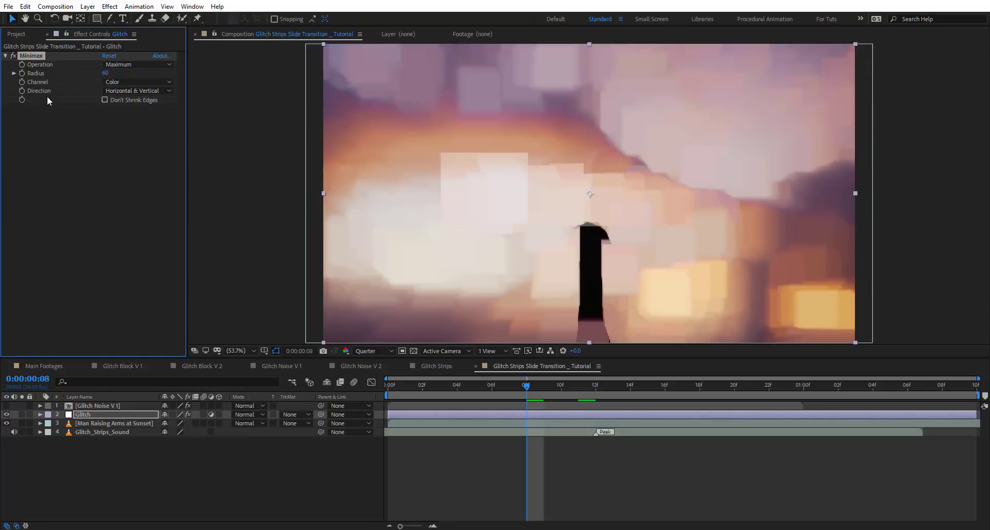
pyautogui.click(158, 83)
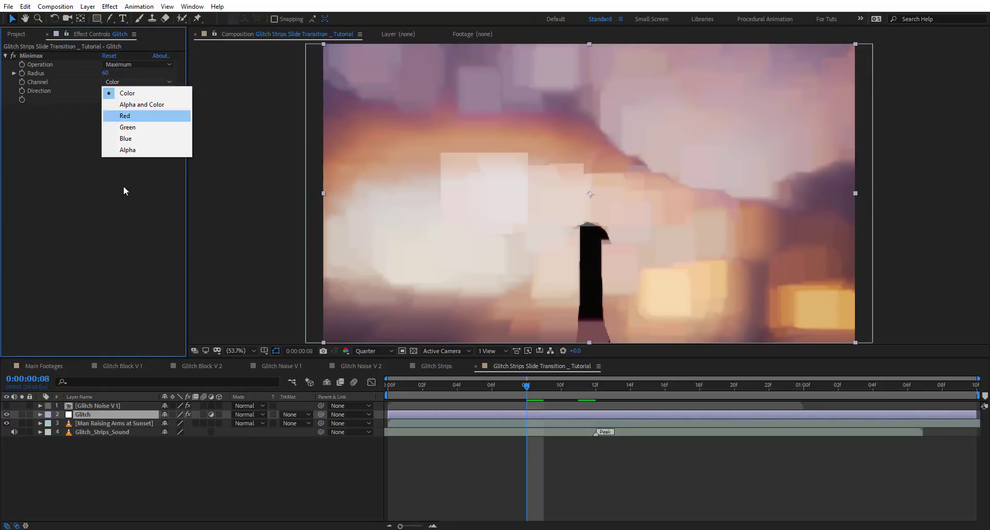
pyautogui.click(49, 124)
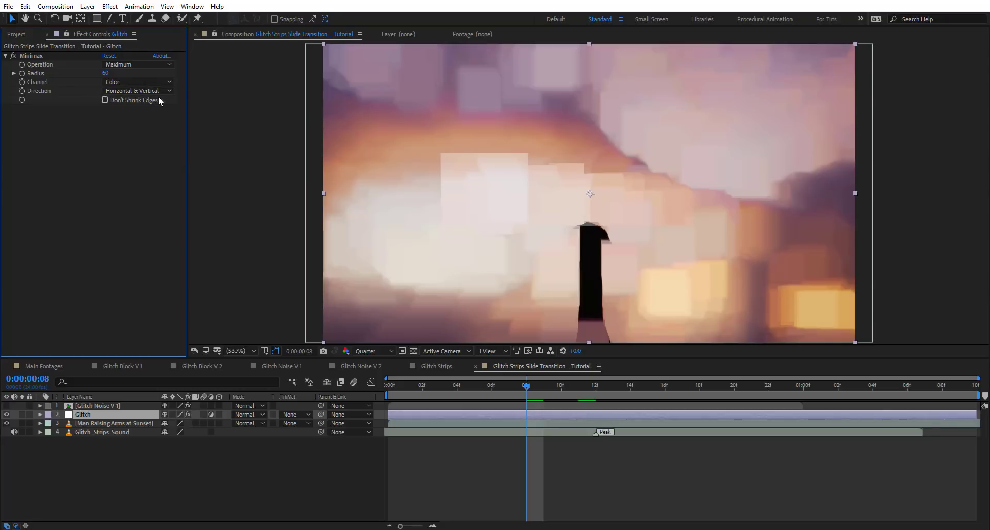
pyautogui.click(141, 65)
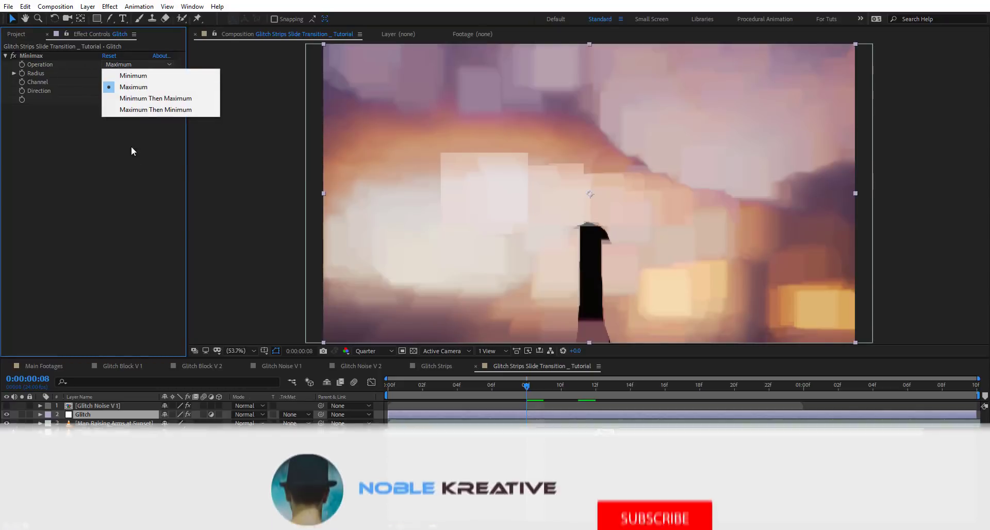
pyautogui.click(66, 86)
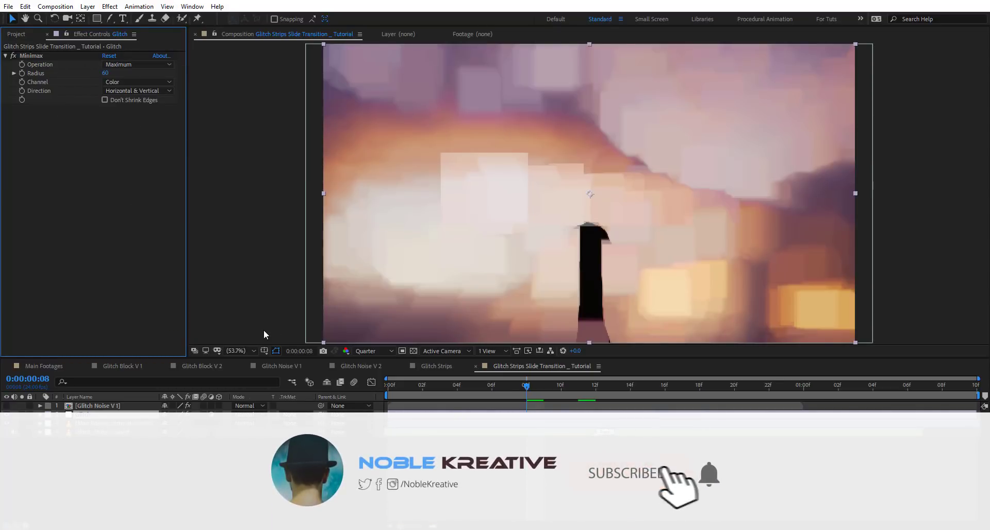
# Set the Glitch layer's track matte back to luma inverted with Glitch Noise V 1.
pyautogui.click(295, 415)
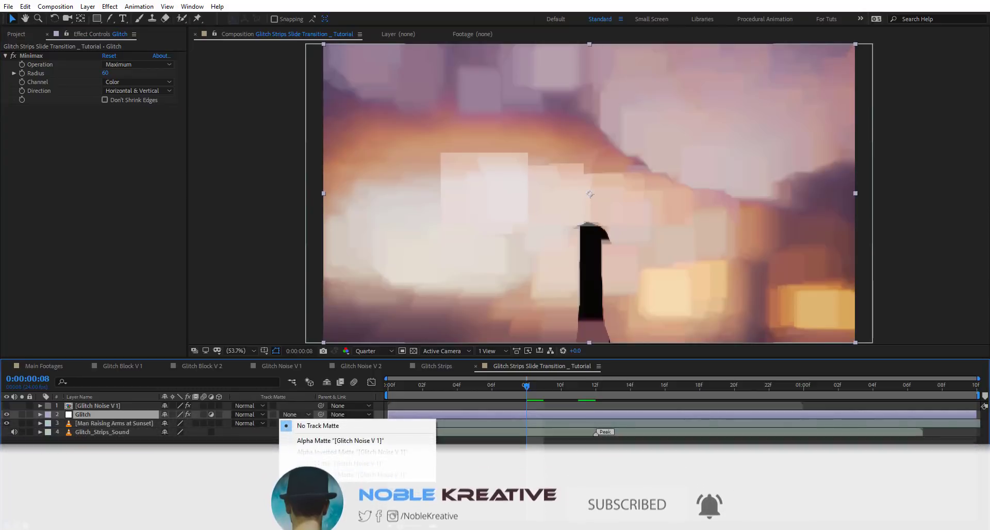
pyautogui.click(316, 475)
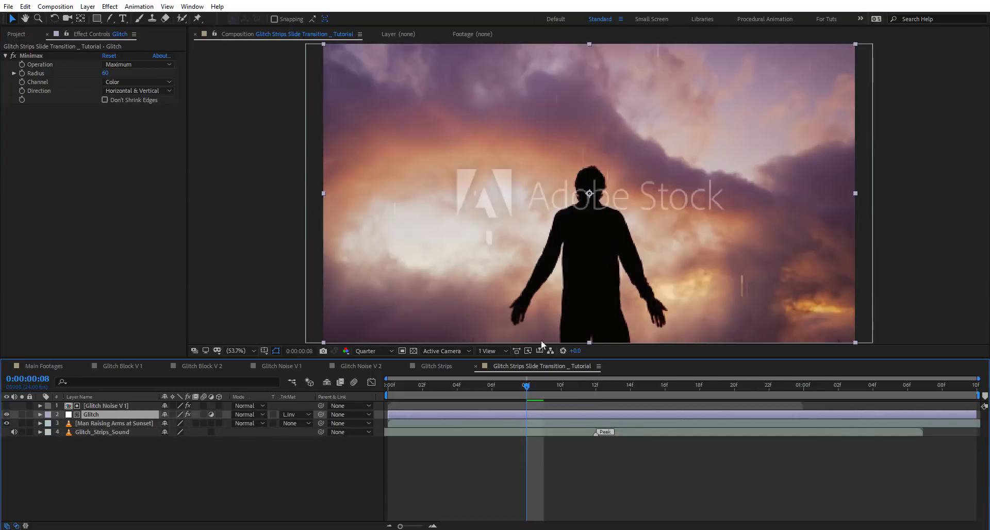
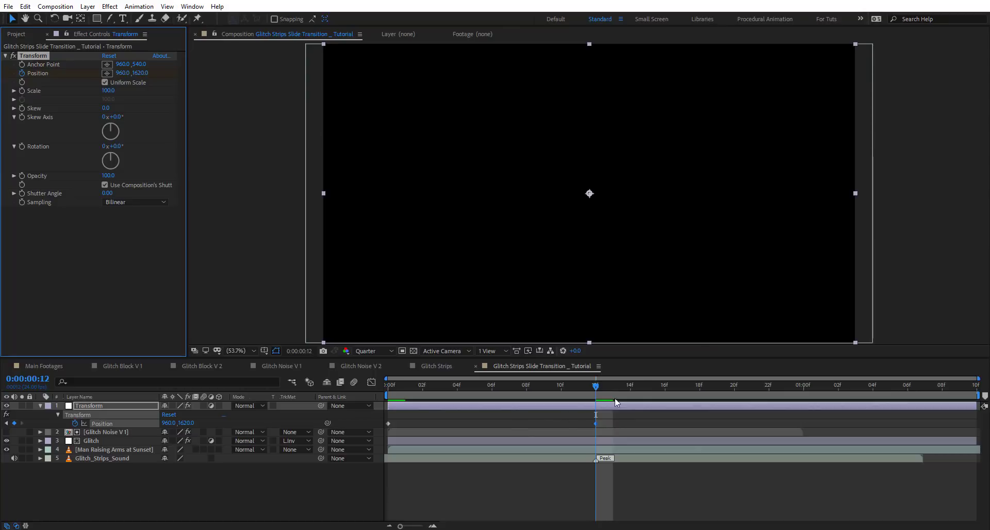
# Apply the Motion Tile effect to the Transform adjustment layer and place it above the Transform effect.
pyautogui.hotkey('ctrl', 'space')
pyautogui.write('motion')
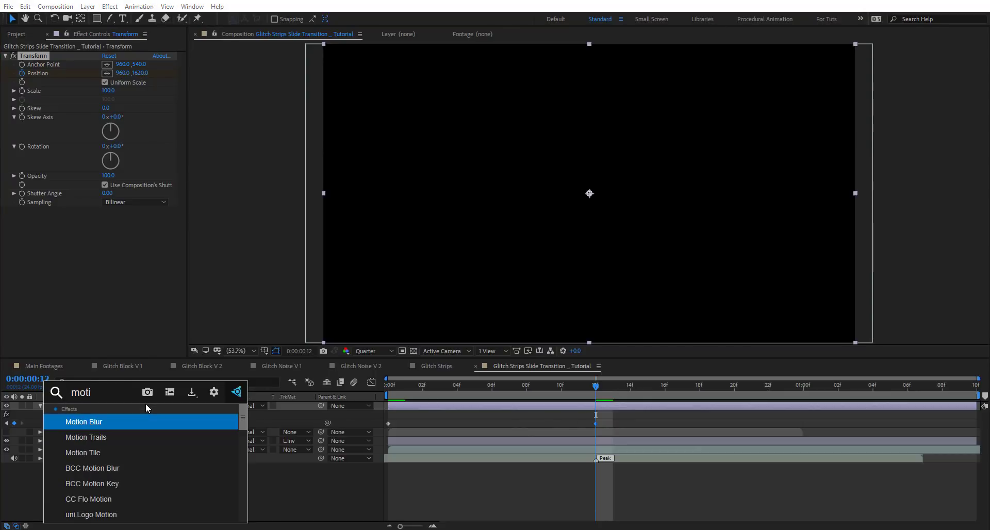
pyautogui.press('Down')
pyautogui.press('Down')
pyautogui.press('Return')
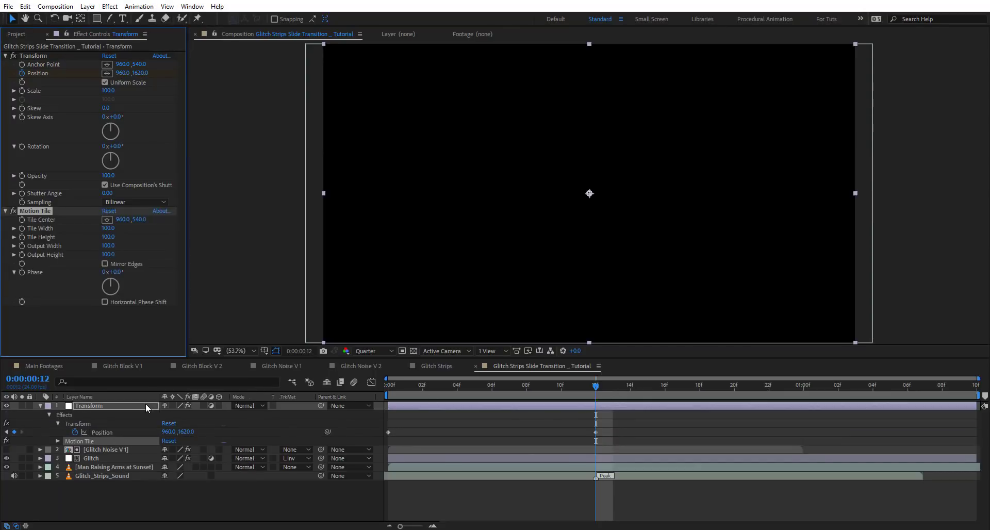
pyautogui.click(46, 50)
pyautogui.moveTo(42, 211); pyautogui.dragTo(42, 54)
# Set Motion Tile's output height to 500 and turn on Mirror Edges.
pyautogui.click(106, 96)
pyautogui.write('500')
pyautogui.press('Return')
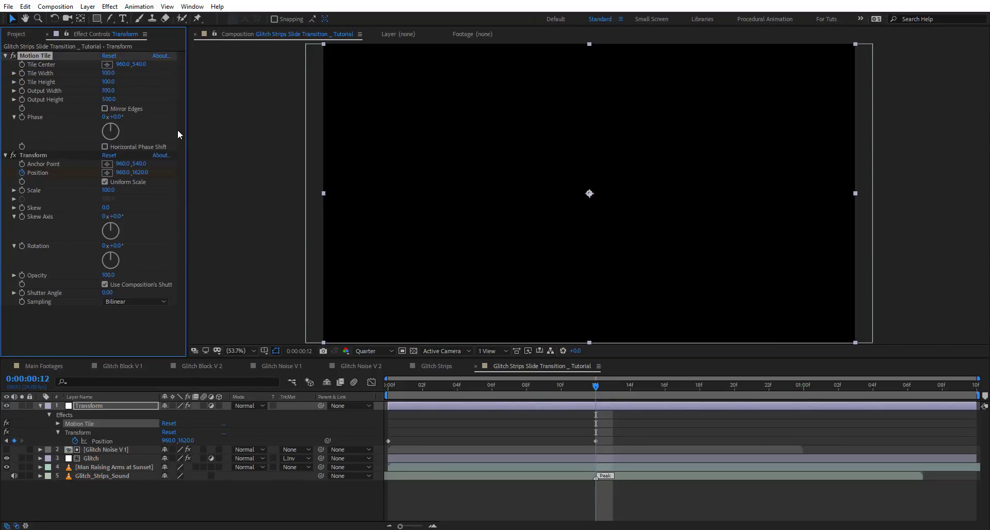
pyautogui.click(105, 108)
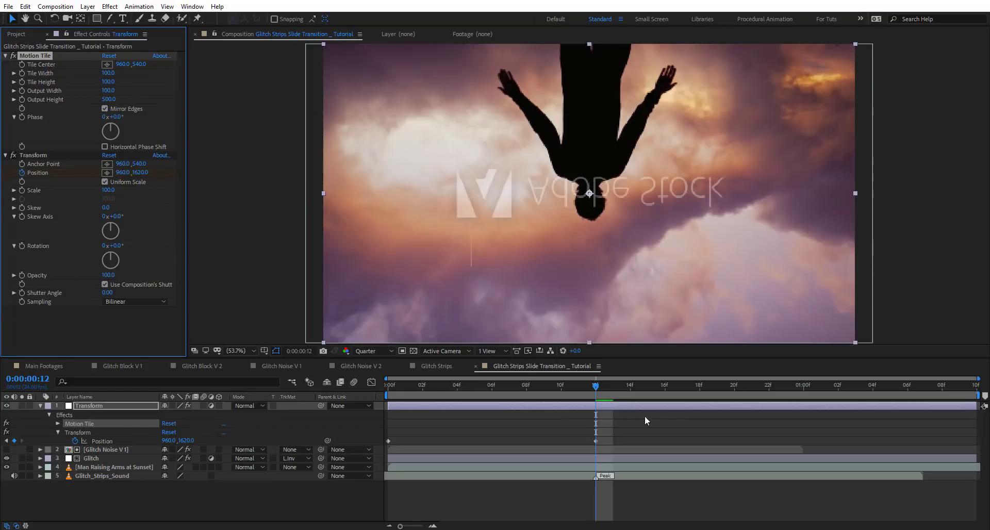
# Trim the end of the Glitch layer to 0:00:01:00 so it matches the Glitch Noise V 1 matte.
pyautogui.moveTo(589, 383); pyautogui.dragTo(796, 396)
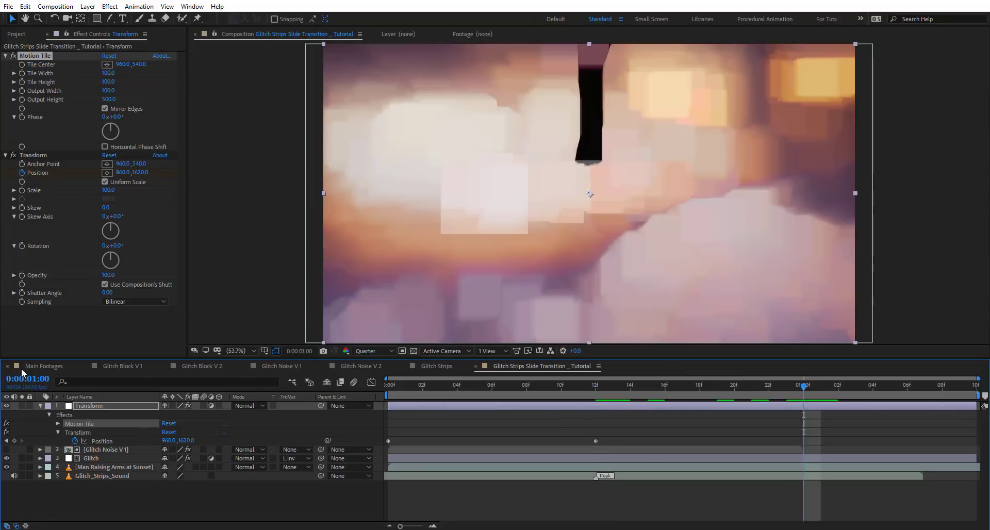
pyautogui.click(976, 458)
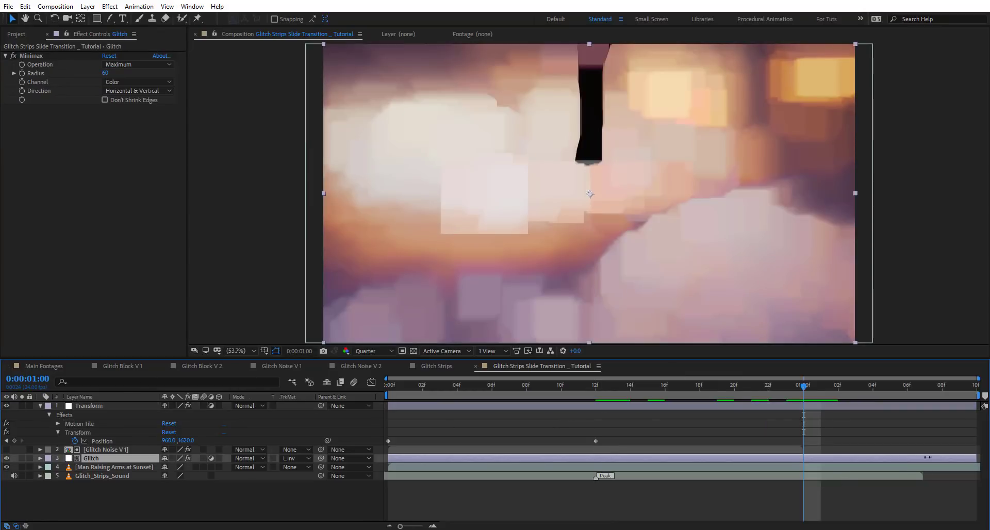
pyautogui.moveTo(959, 458); pyautogui.dragTo(804, 459)
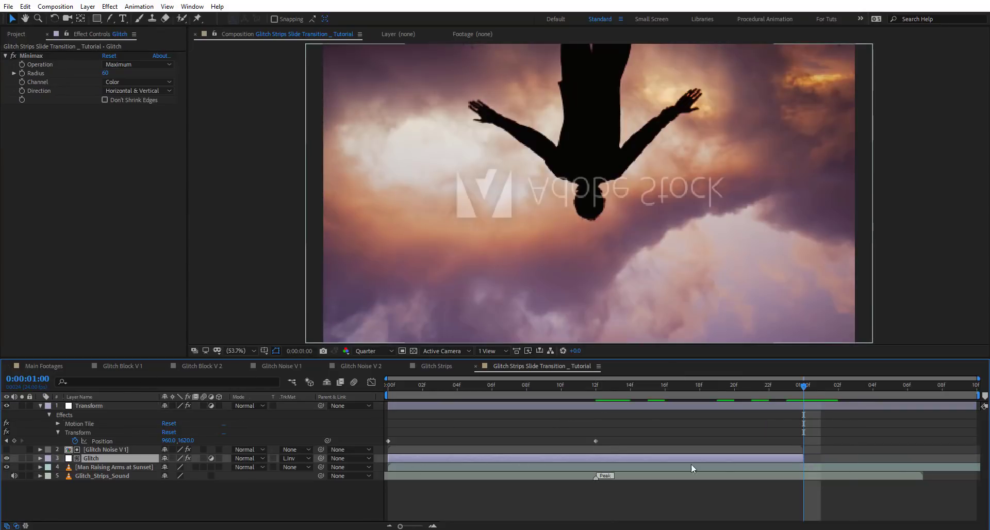
pyautogui.click(763, 450)
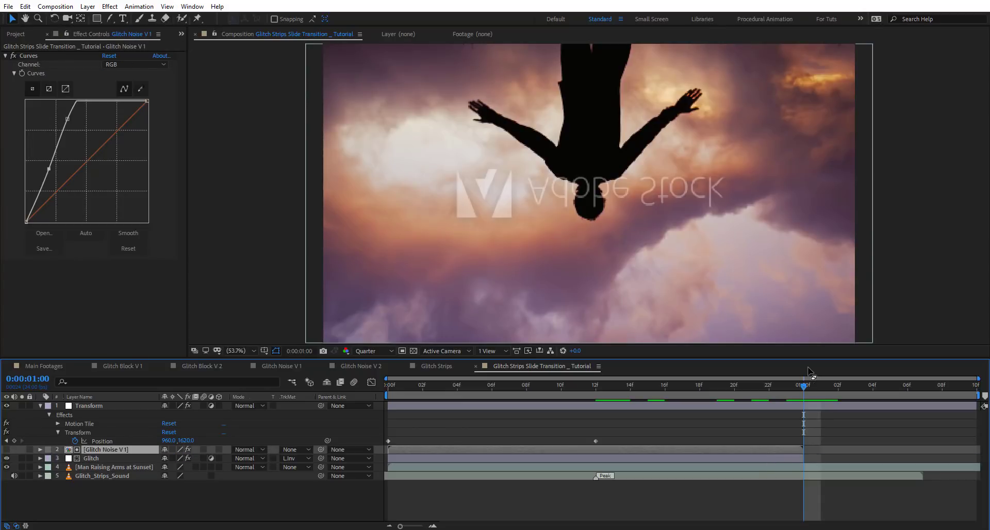
# Keyframe the Transform effect's vertical position at 0:00:01:00 as 540*5, giving 2700, and preview the slide from the start.
pyautogui.click(795, 406)
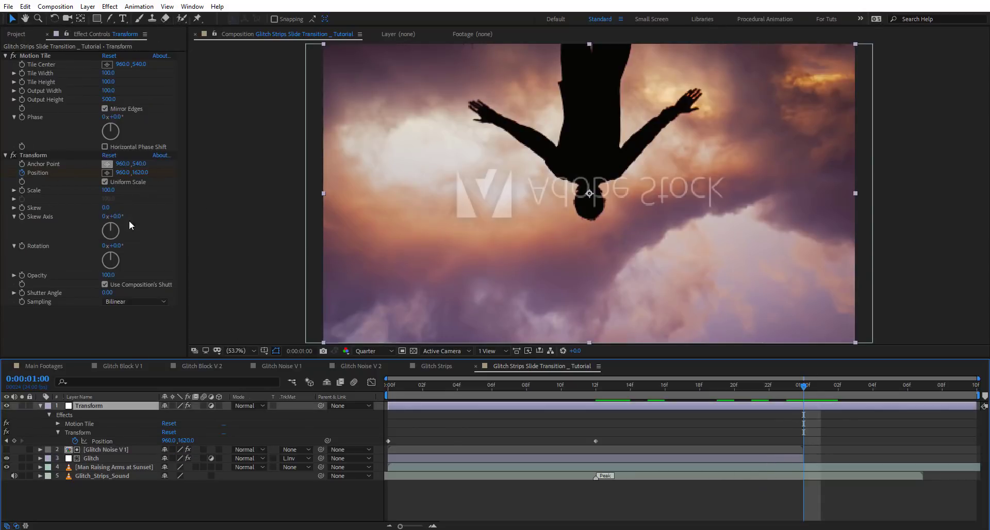
pyautogui.click(139, 173)
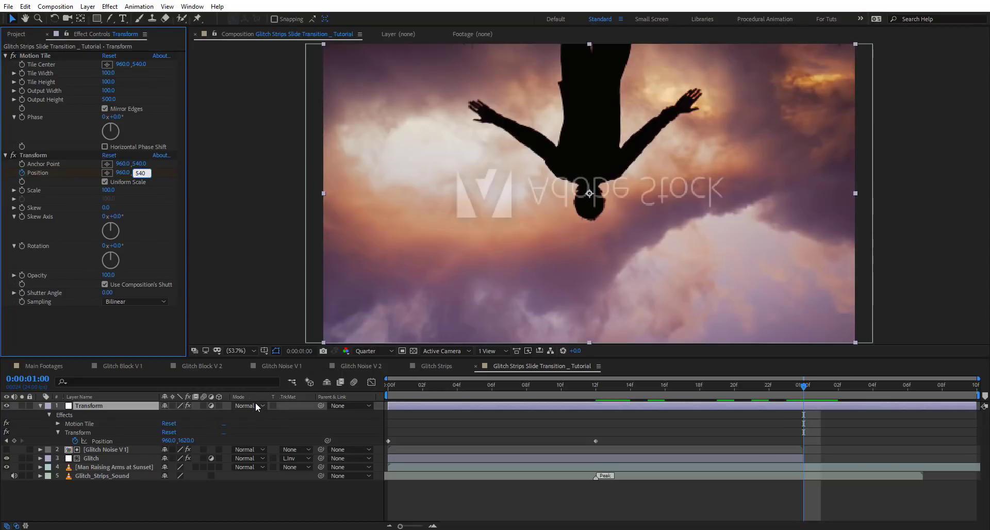
pyautogui.write('540*5')
pyautogui.press('Return')
pyautogui.moveTo(804, 396); pyautogui.dragTo(391, 392)
pyautogui.press('space')
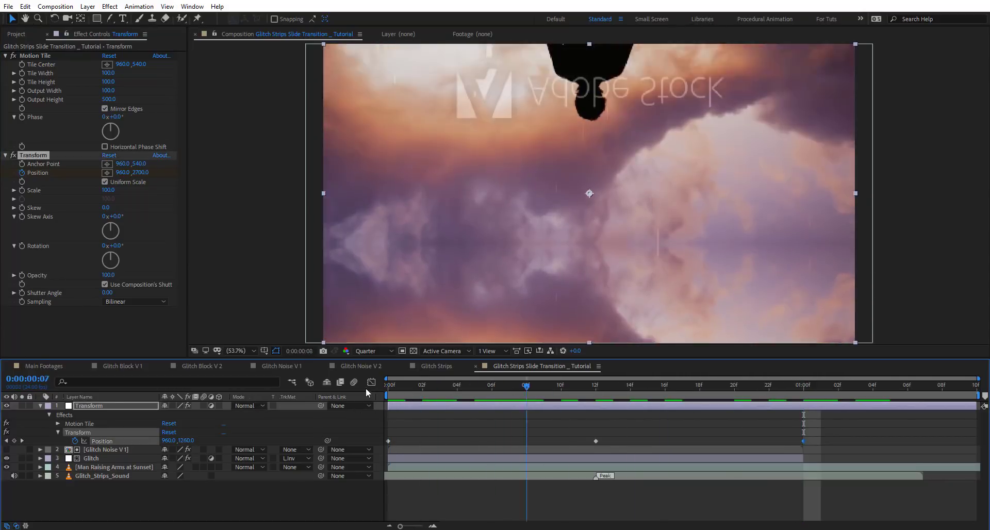
pyautogui.press('space')
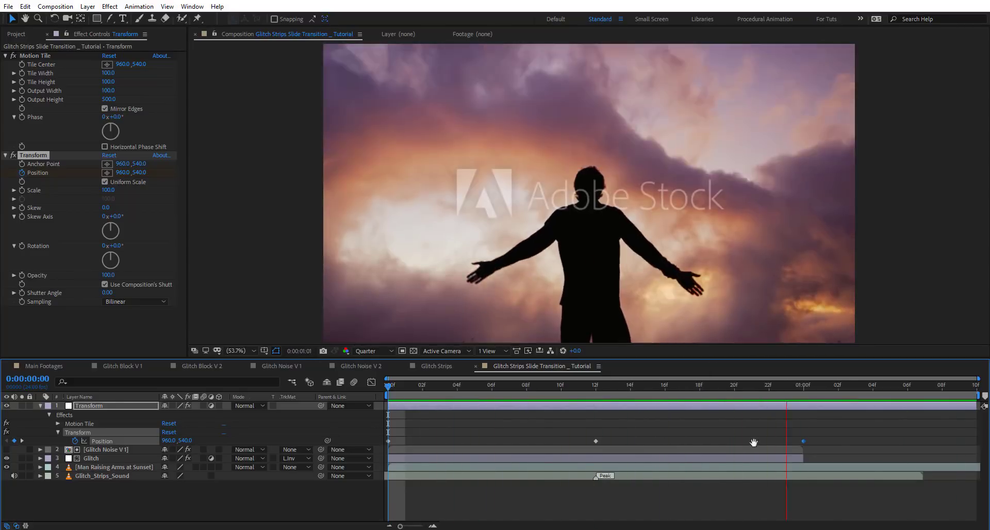
# Ease the three Transform position keyframes, shape their speed graph into a sharp peak at frame 12, and preview the motion.
pyautogui.moveTo(815, 438); pyautogui.dragTo(351, 453)
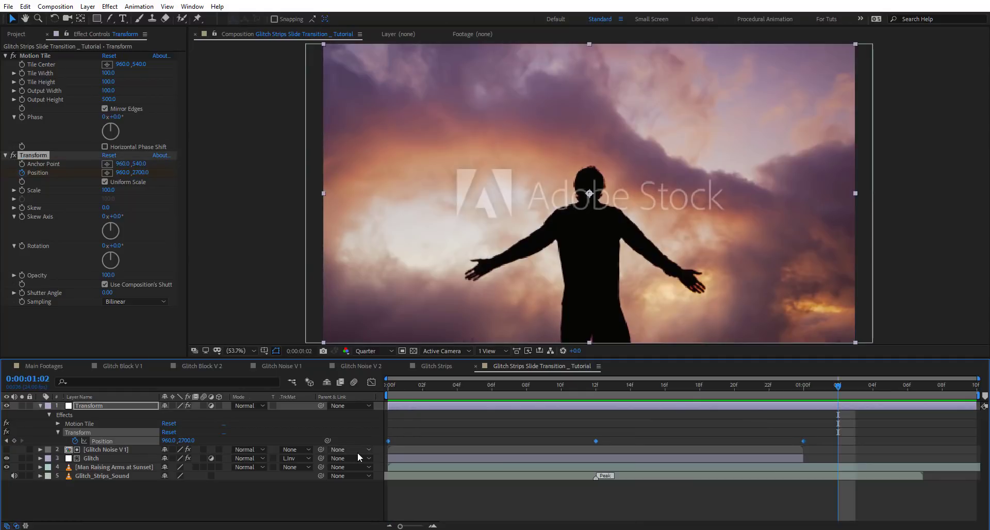
pyautogui.hotkey('shift', 'F3')
pyautogui.moveTo(596, 495); pyautogui.dragTo(597, 410)
pyautogui.moveTo(407, 494); pyautogui.dragTo(588, 496)
pyautogui.press('space')
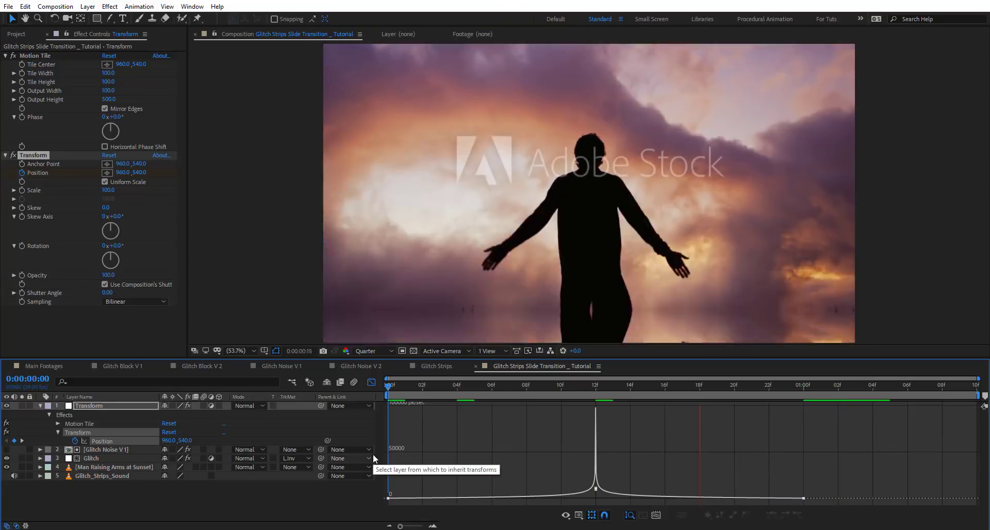
pyautogui.click(371, 382)
pyautogui.press('space')
pyautogui.press('space')
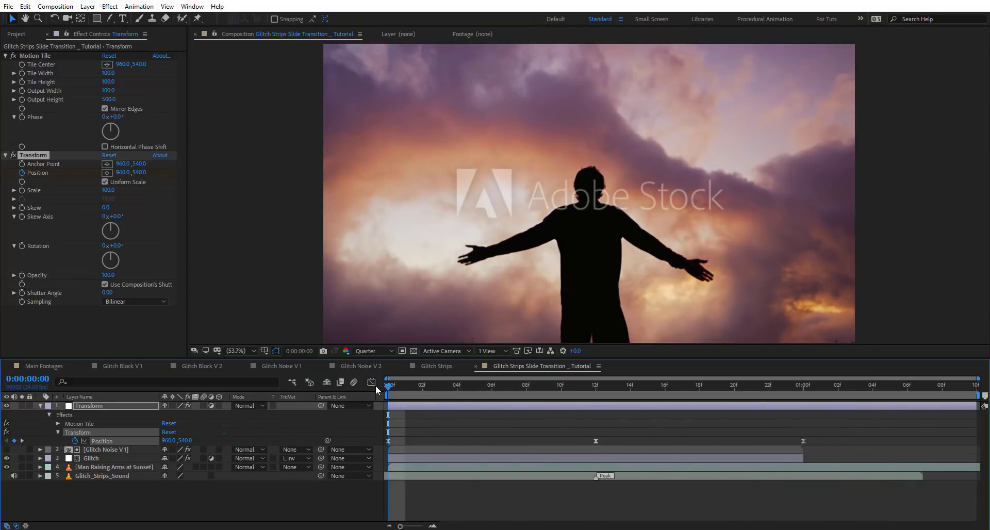
pyautogui.press('space')
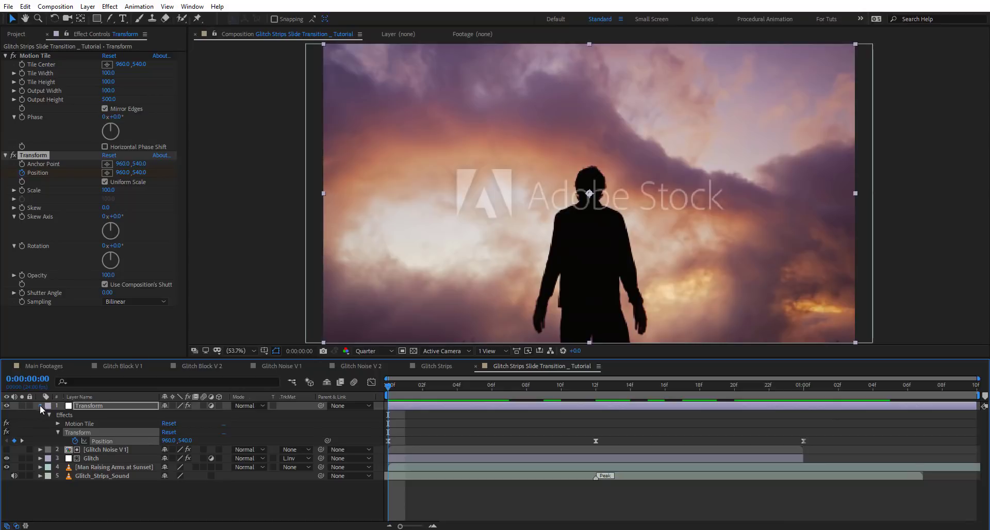
# Collapse the Transform layer and add a new adjustment layer named Disp at the top of the layer stack.
pyautogui.click(41, 406)
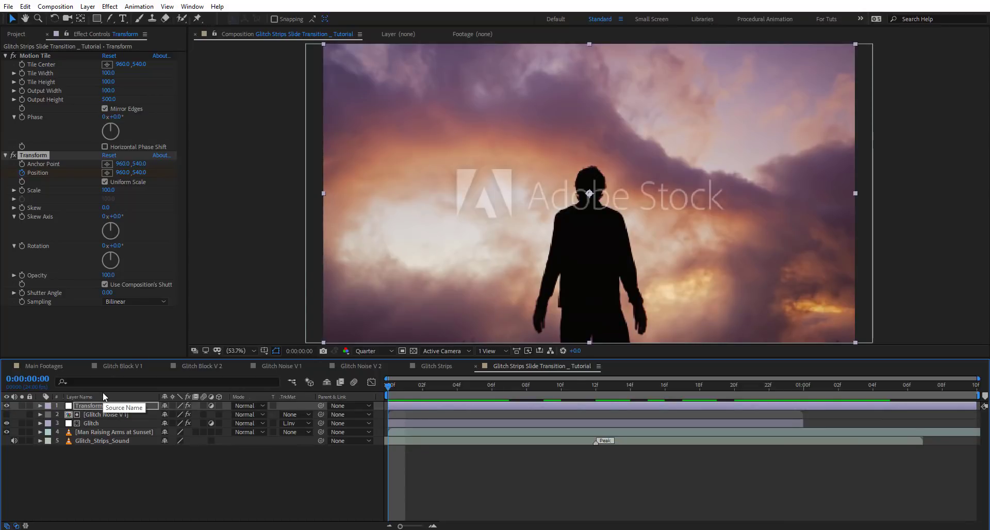
pyautogui.click(108, 485)
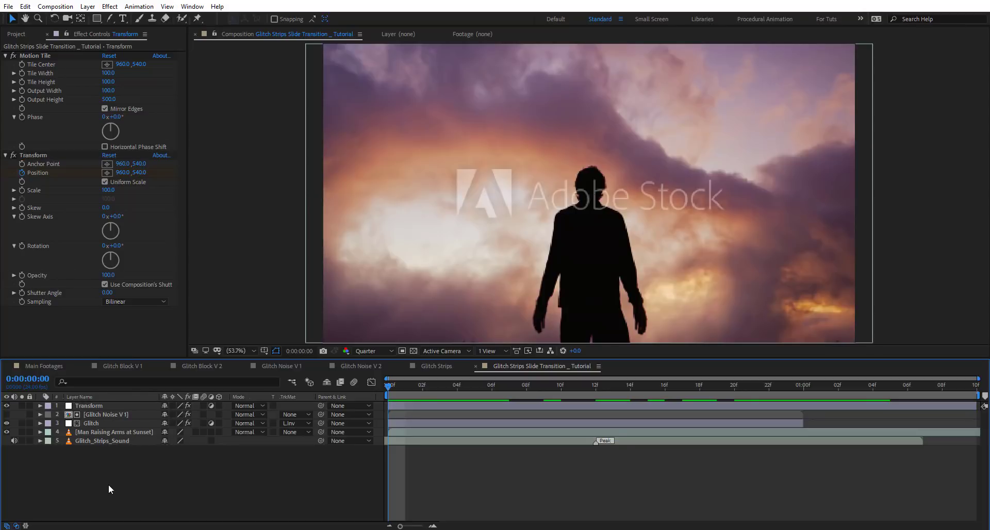
pyautogui.hotkey('ctrl', 'alt', 'y')
pyautogui.press('Return')
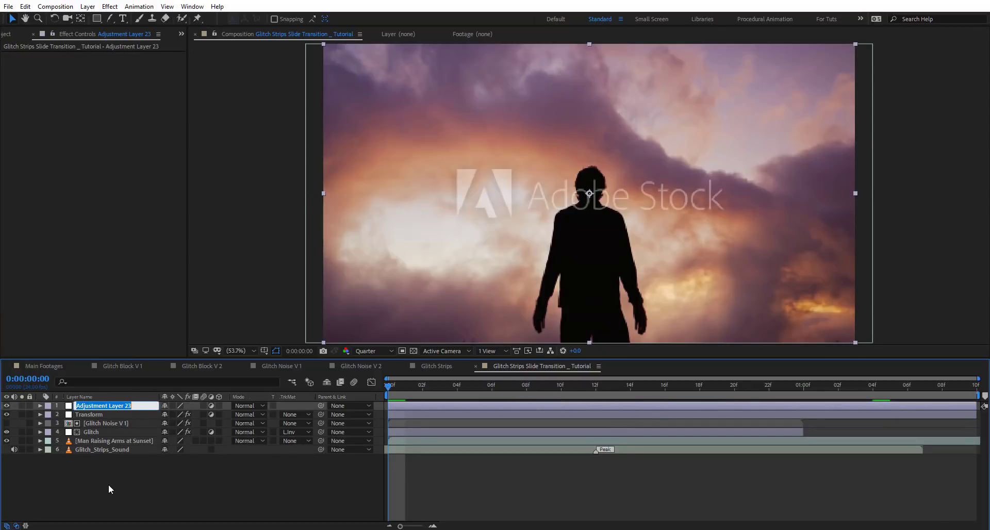
pyautogui.write('Disp')
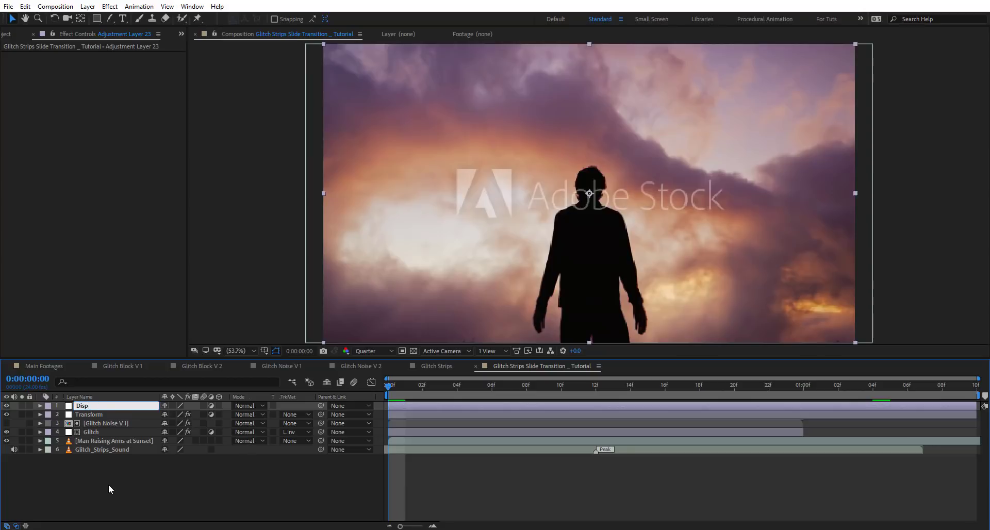
pyautogui.press('Return')
# Apply the Displacement Map effect to the Disp adjustment layer.
pyautogui.hotkey('ctrl', 'space')
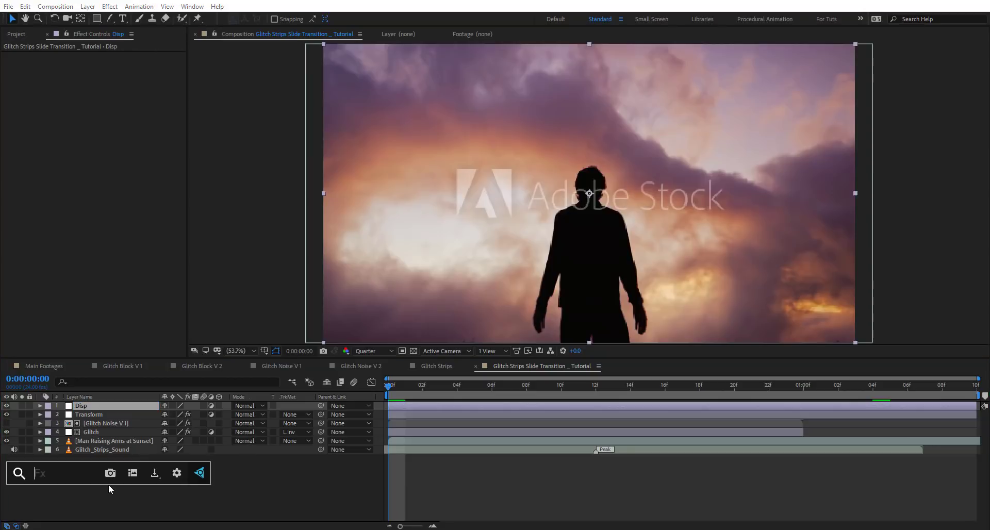
pyautogui.write('dis')
pyautogui.press('Return')
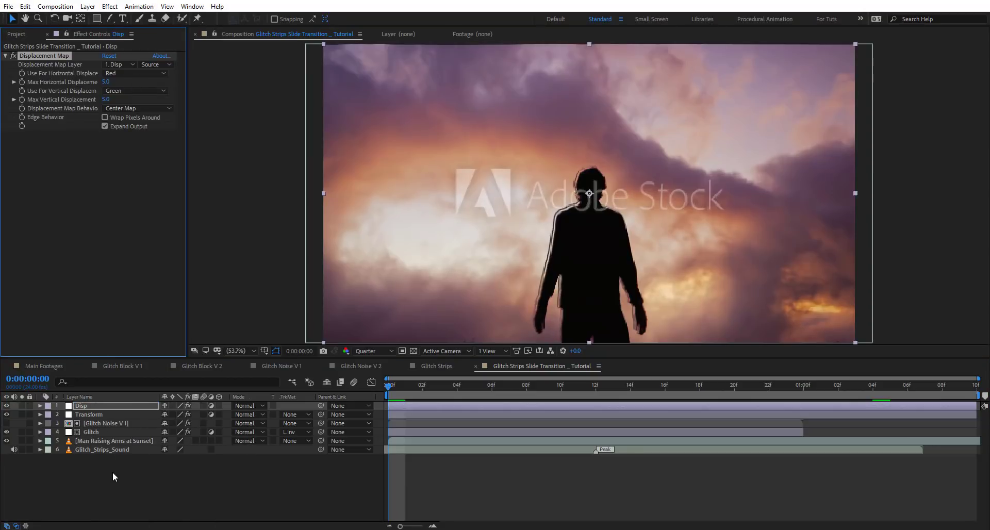
# Add the Glitch Block V 1 map at the bottom of the layer stack and hide it.
pyautogui.hotkey('ctrl', '0')
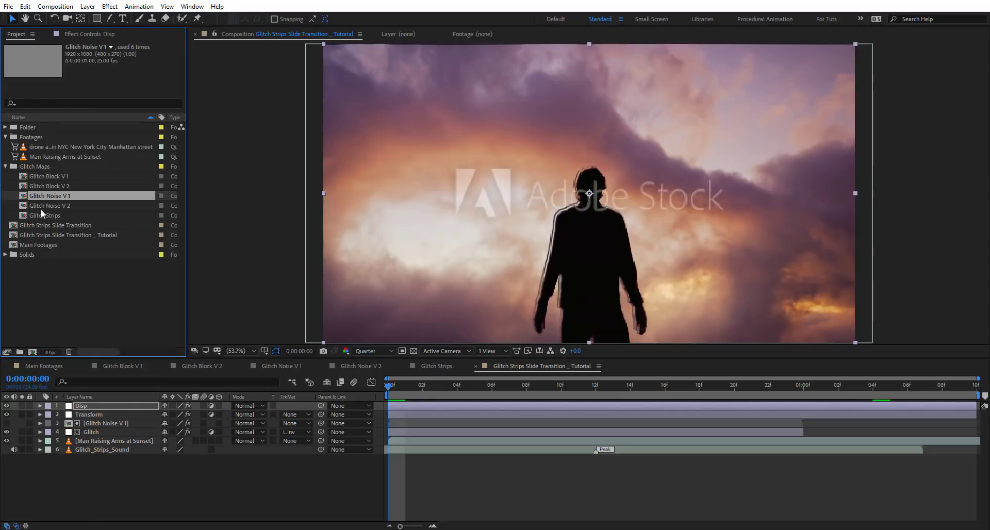
pyautogui.click(49, 177)
pyautogui.moveTo(47, 179); pyautogui.dragTo(129, 473)
pyautogui.click(6, 458)
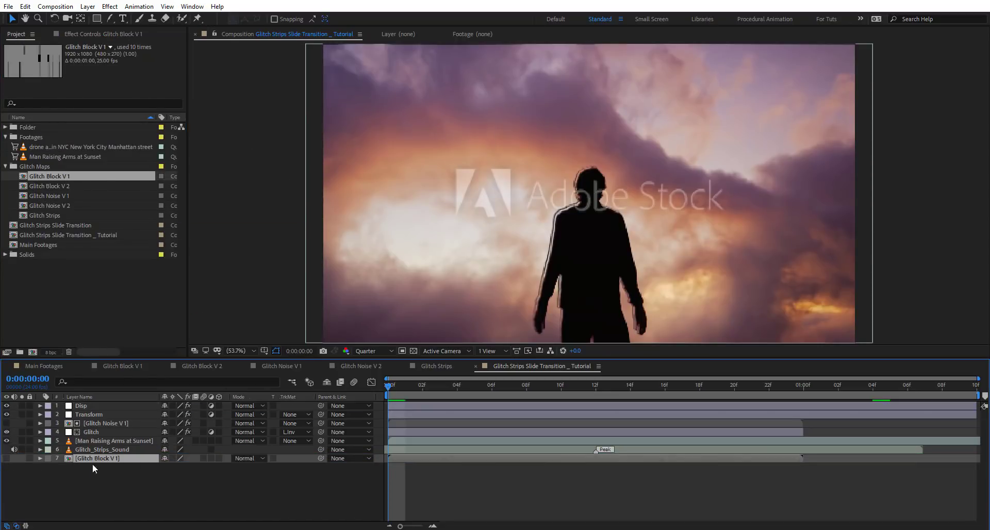
# Set the Displacement Map layer of the Disp adjustment layer to Glitch Block V 1.
pyautogui.click(93, 397)
pyautogui.click(102, 398)
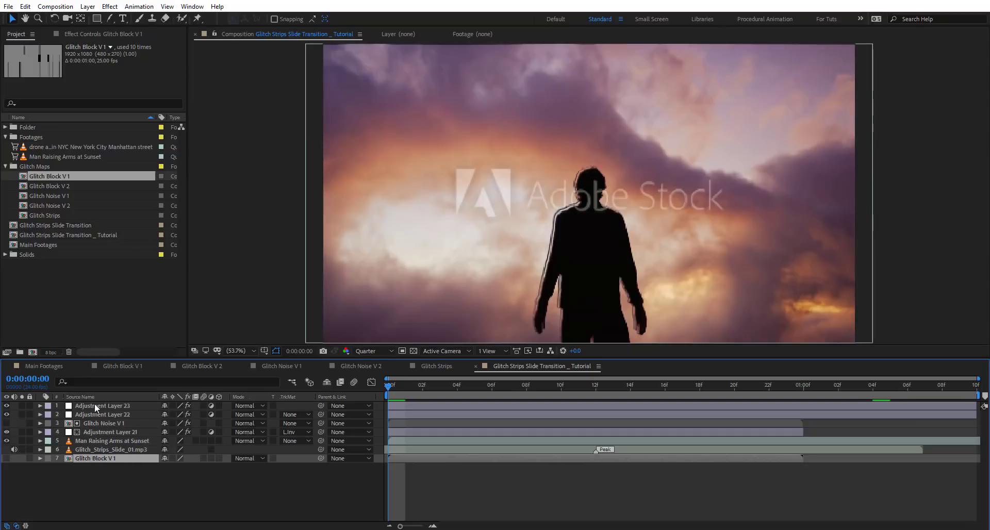
pyautogui.click(94, 406)
pyautogui.click(103, 34)
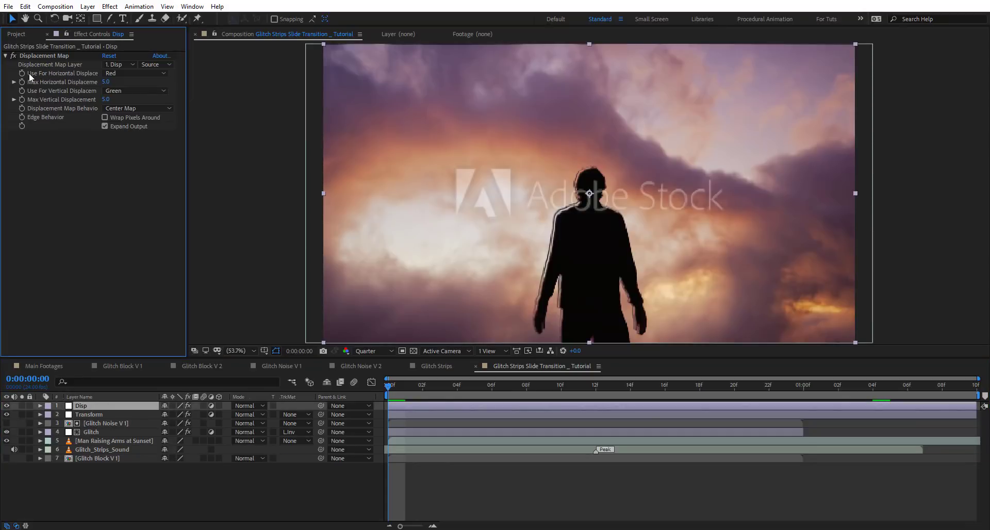
pyautogui.click(124, 64)
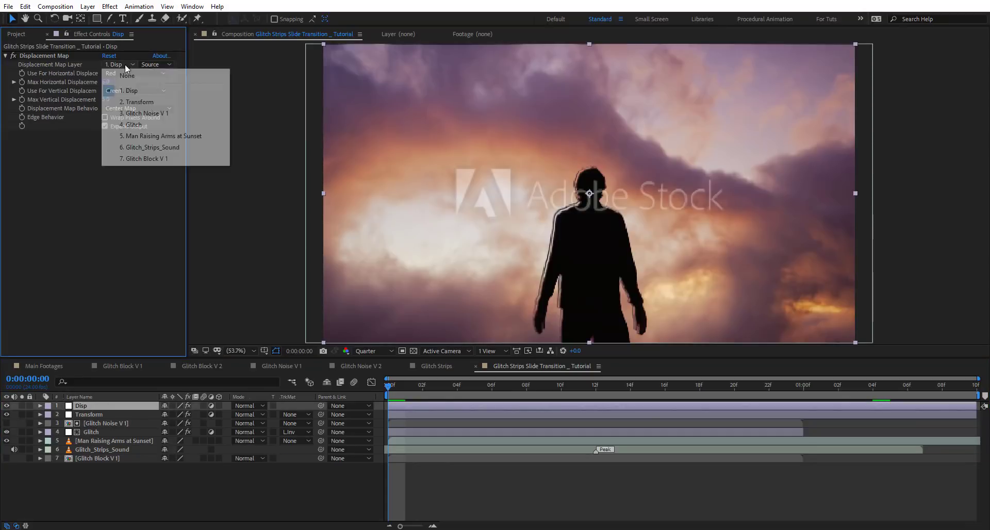
pyautogui.click(172, 159)
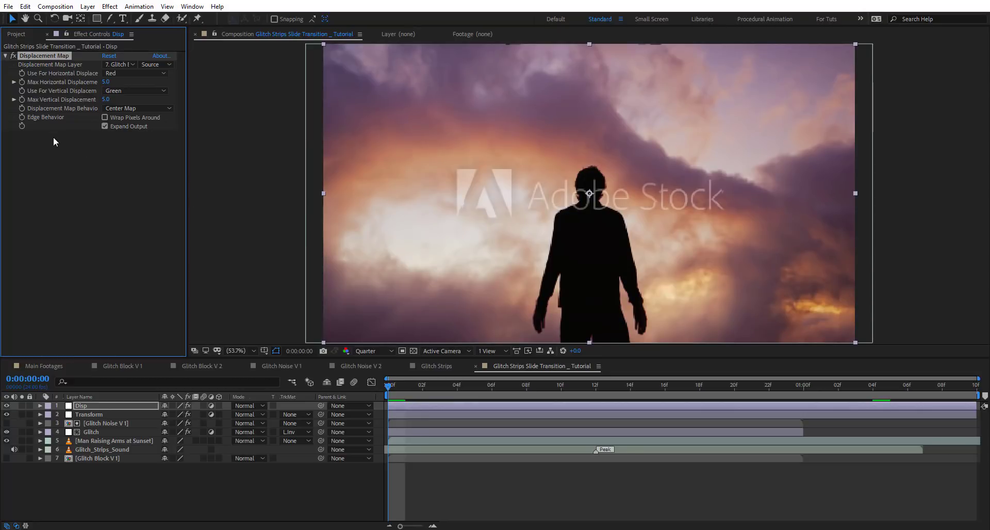
# Use Luminance for vertical displacement, set the map behavior to Stretch Map to Fit, and enable Wrap Pixels Around.
pyautogui.click(153, 109)
pyautogui.click(137, 86)
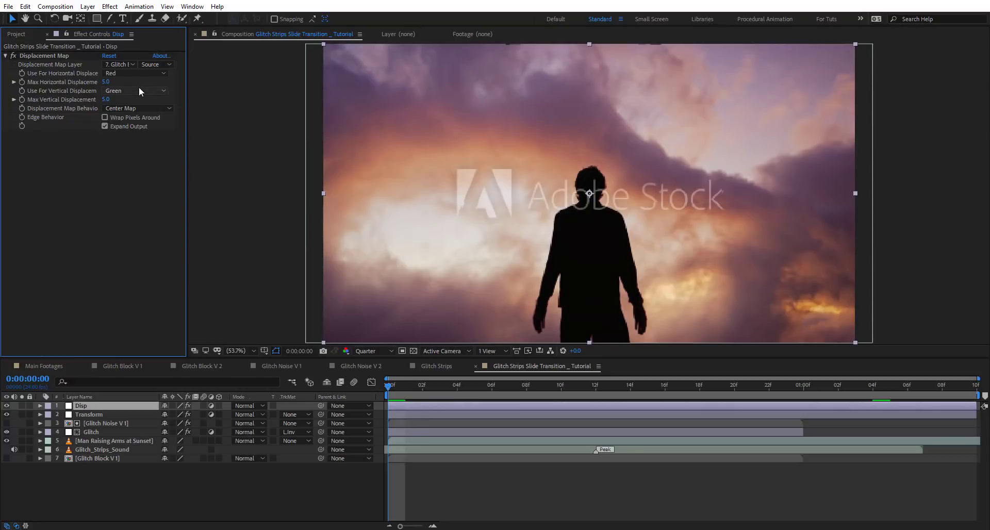
pyautogui.click(138, 88)
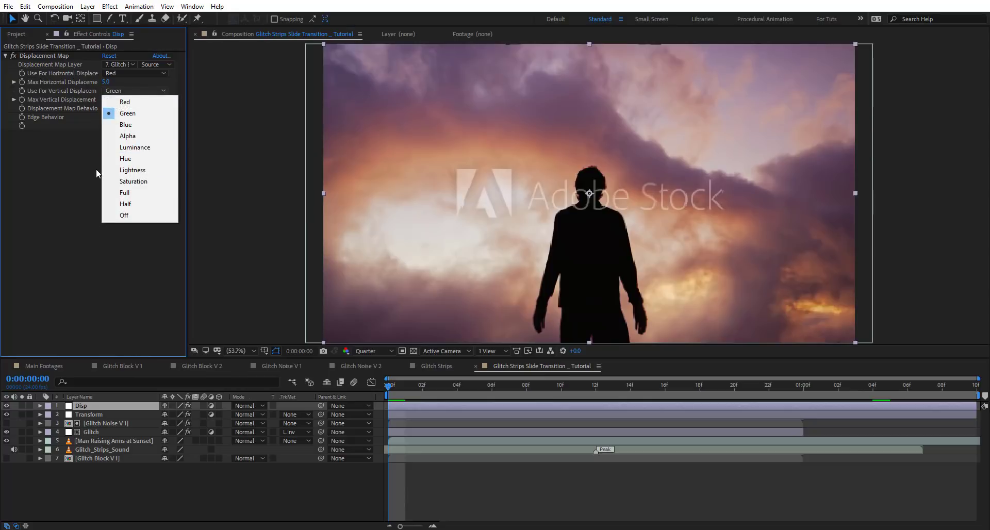
pyautogui.click(148, 144)
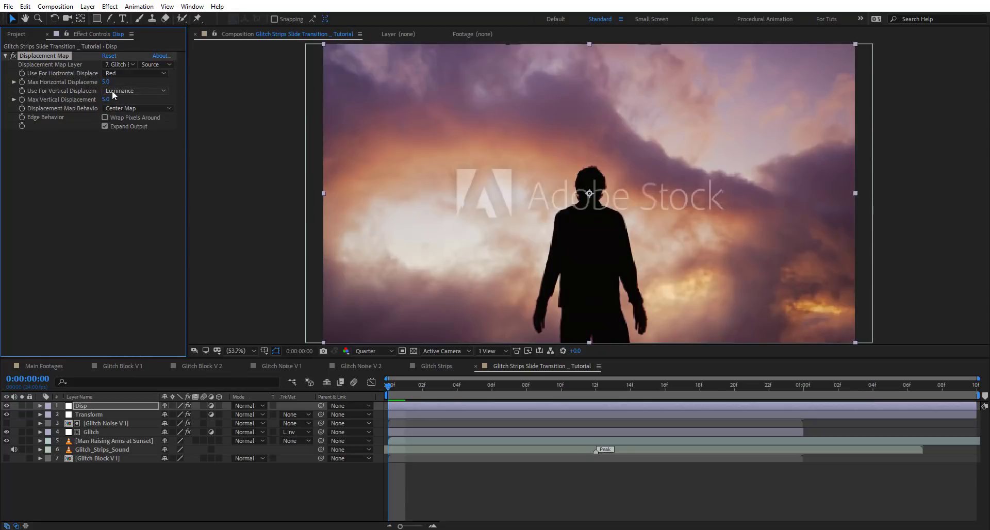
pyautogui.click(148, 108)
pyautogui.click(171, 130)
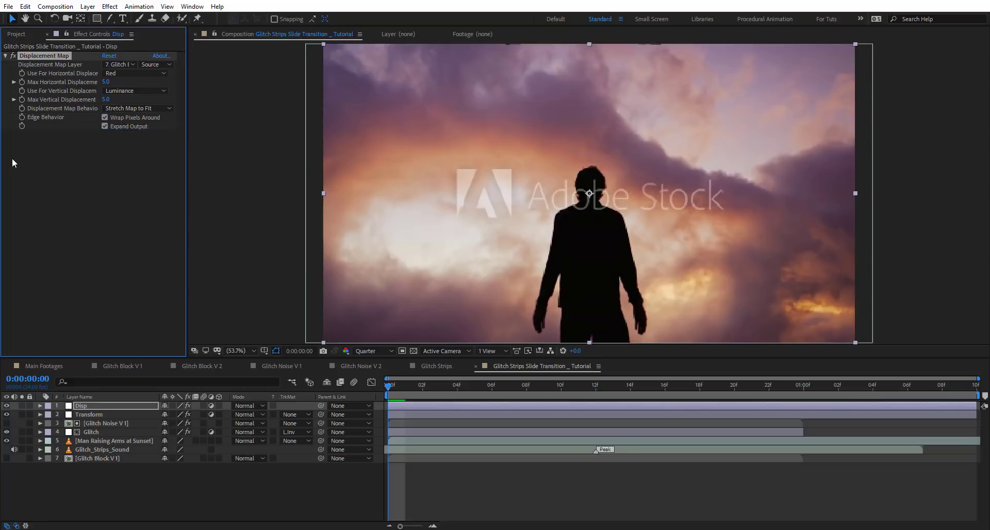
# Go to frame 10 and set the Displacement Map's Max Vertical Displacement to -50.
pyautogui.moveTo(397, 386); pyautogui.dragTo(492, 397)
pyautogui.press('pagedown')
pyautogui.press('pagedown')
pyautogui.moveTo(106, 100)
pyautogui.mouseDown()
pyautogui.moveTo(140, 99)
pyautogui.moveTo(125, 100)
pyautogui.mouseUp()
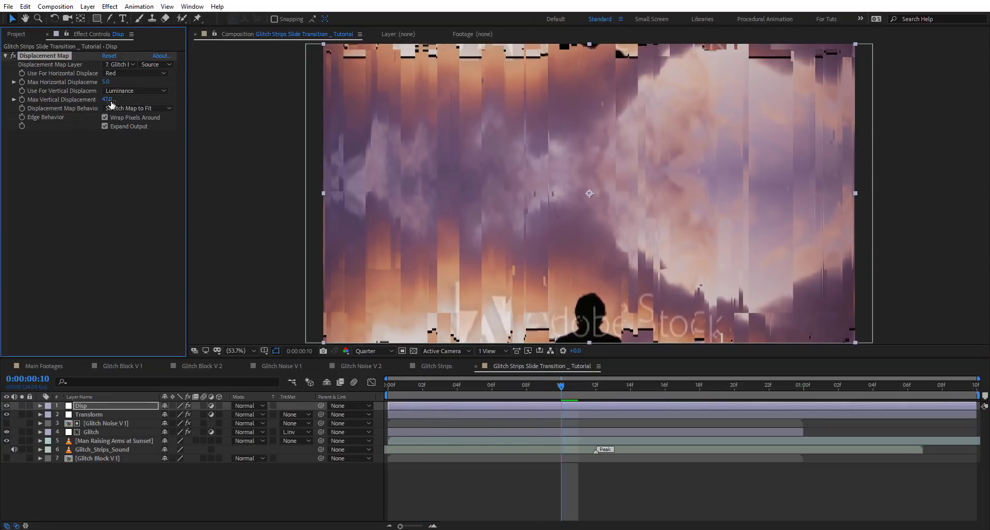
pyautogui.click(108, 100)
pyautogui.write('-50')
pyautogui.press('Return')
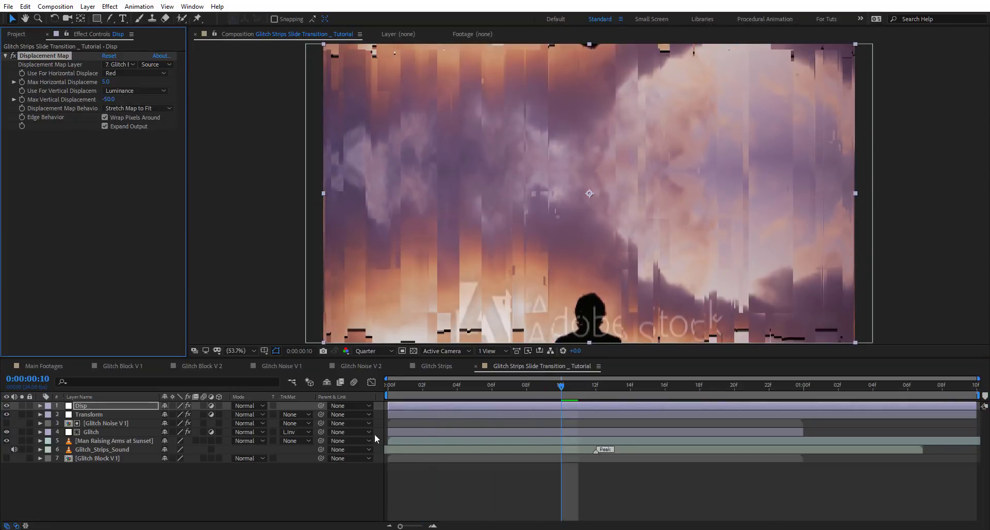
# Keyframe Max Vertical Displacement at -50 on the frame 12 peak, and at 0 on frame 0 and at 1 second.
pyautogui.moveTo(577, 394); pyautogui.dragTo(596, 386)
pyautogui.click(21, 100)
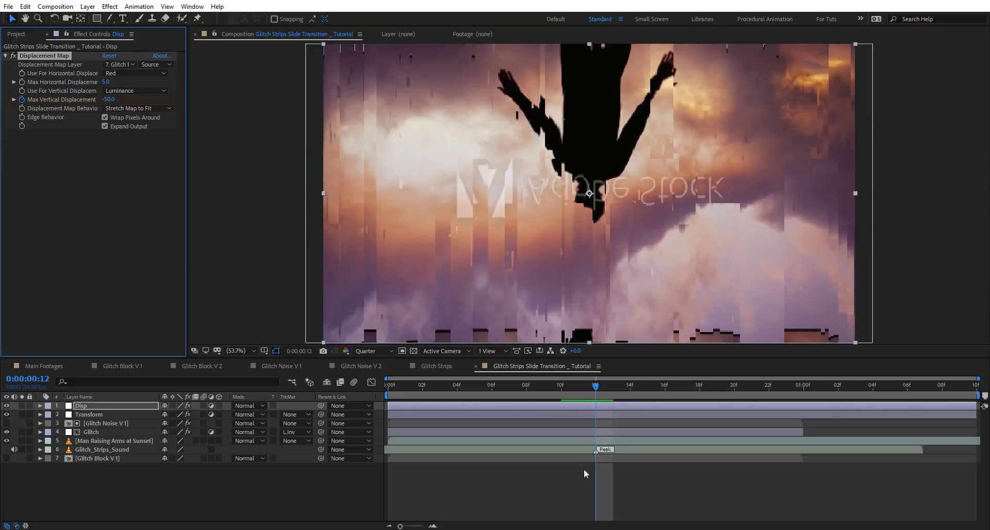
pyautogui.press('u')
pyautogui.moveTo(419, 388); pyautogui.dragTo(388, 388)
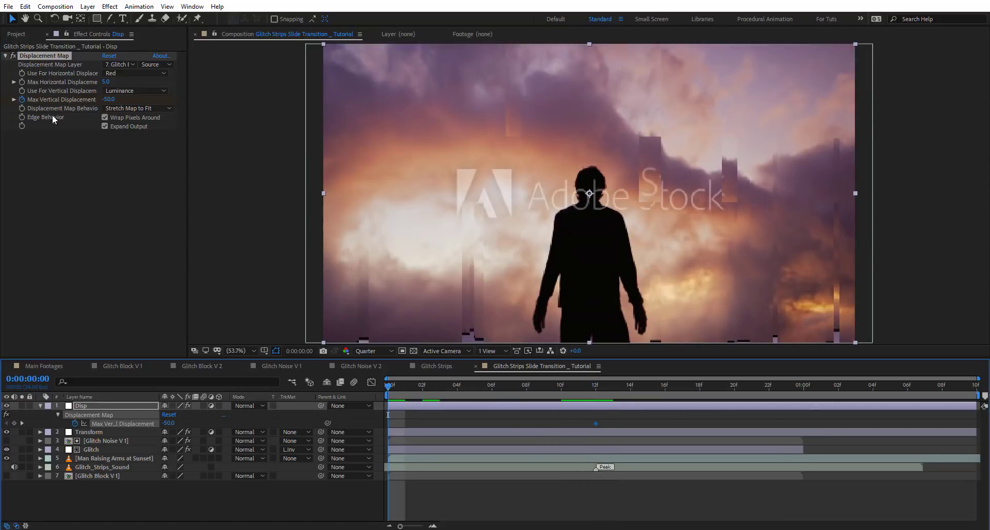
pyautogui.click(108, 99)
pyautogui.write('0')
pyautogui.press('Return')
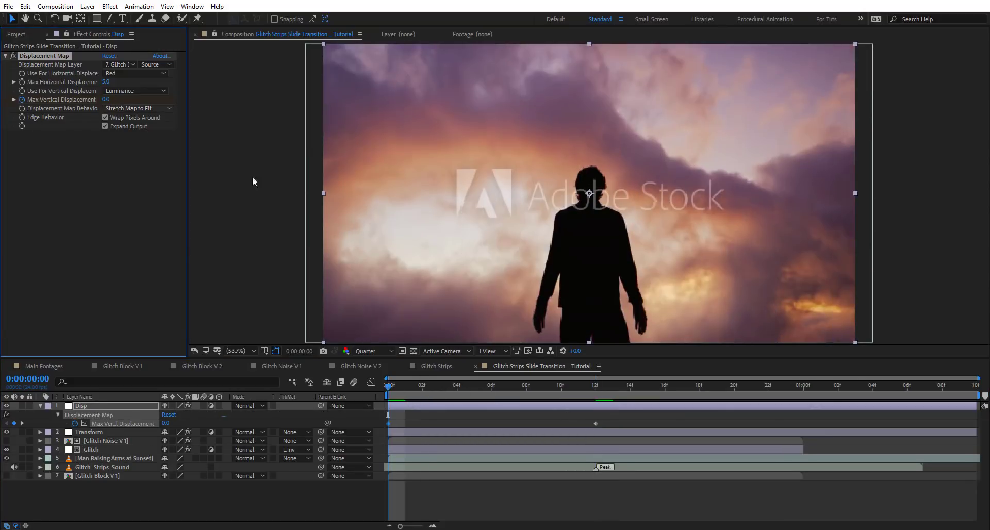
pyautogui.click(796, 386)
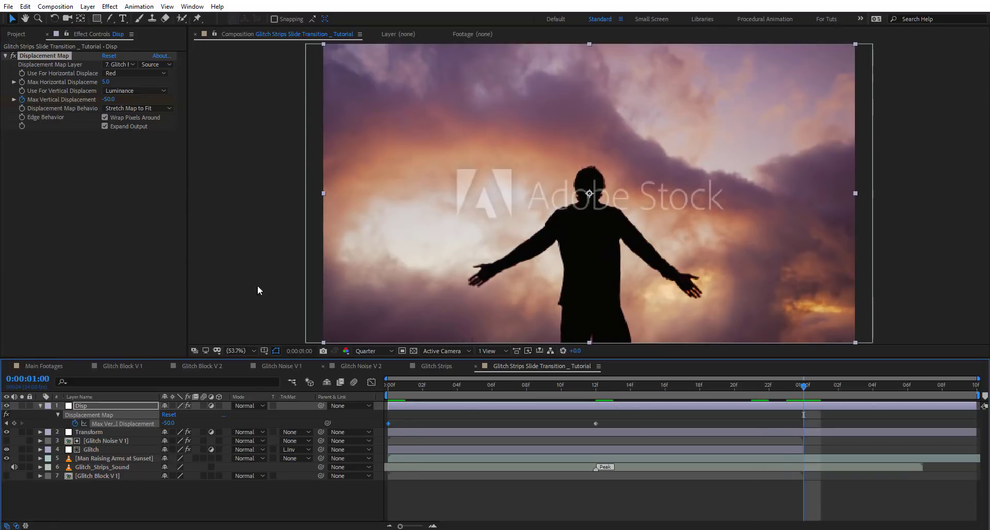
pyautogui.click(106, 100)
pyautogui.write('0')
pyautogui.press('Return')
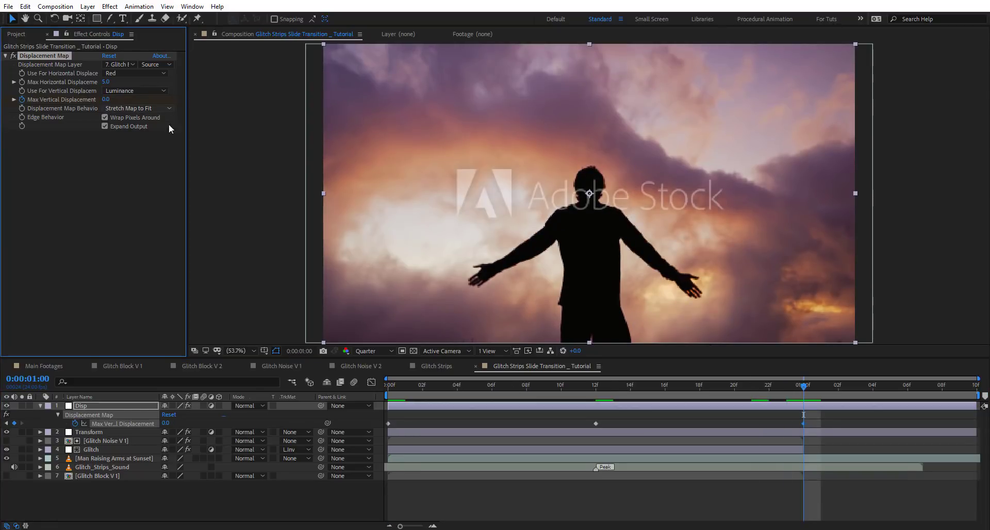
# Apply Easy Ease to the three Max Vertical Displacement keyframes and preview the transition from the start.
pyautogui.moveTo(821, 420); pyautogui.dragTo(392, 459)
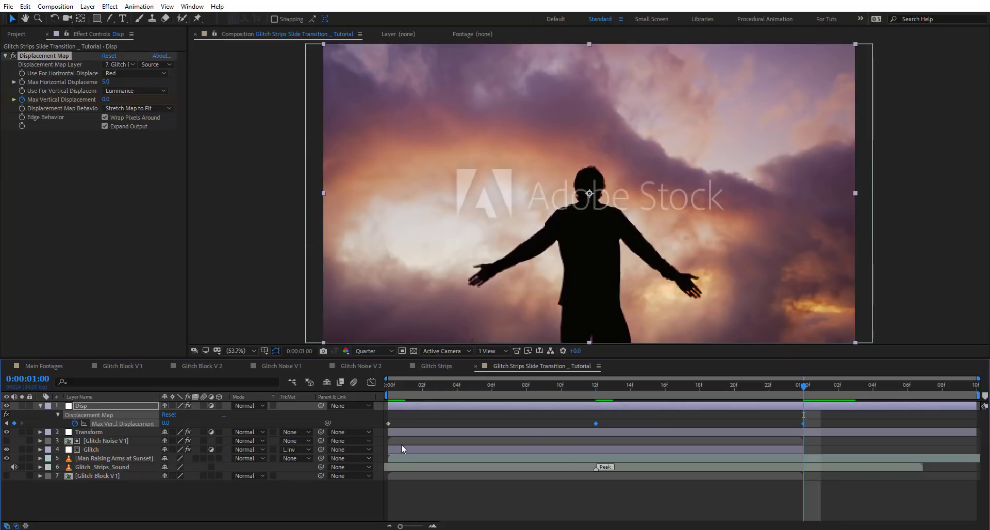
pyautogui.moveTo(837, 424); pyautogui.dragTo(248, 450)
pyautogui.press('F9')
pyautogui.press('Home')
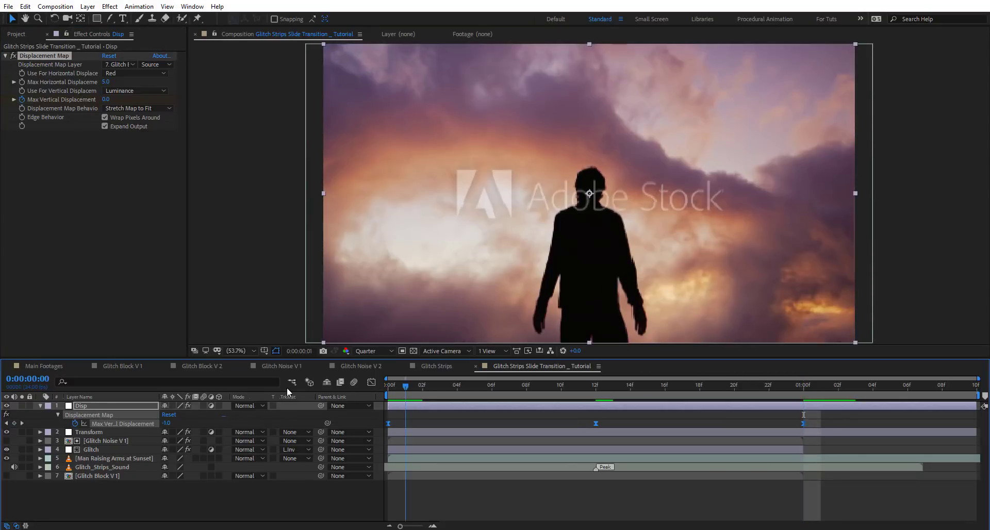
pyautogui.press('space')
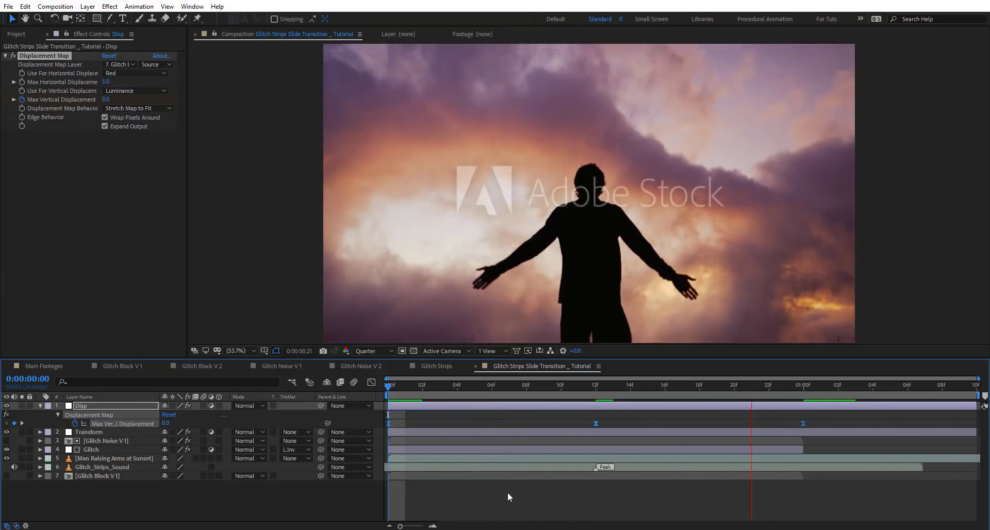
# Go to frame 9 and add a Motion Tile effect to the Disp layer above Displacement Map.
pyautogui.moveTo(465, 389); pyautogui.dragTo(542, 392)
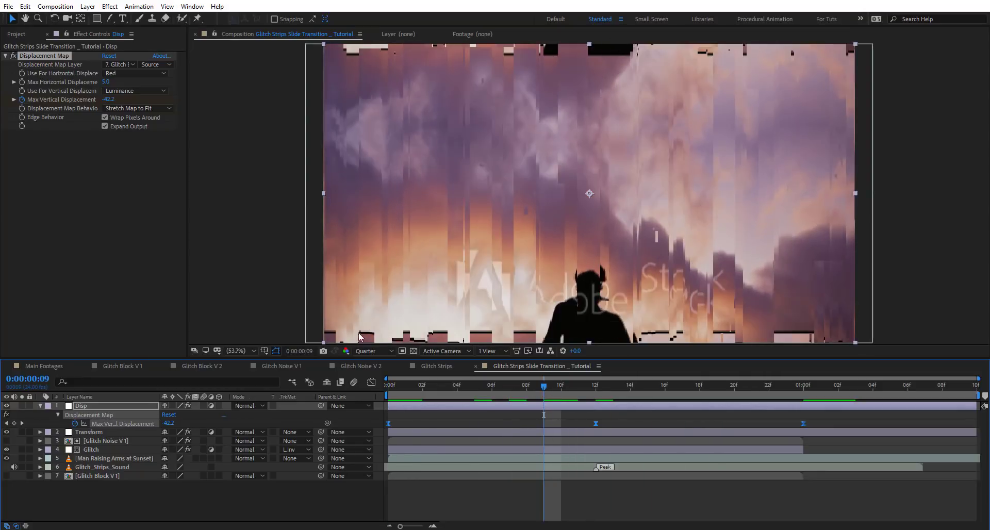
pyautogui.hotkey('ctrl', 'space')
pyautogui.write('m,o')
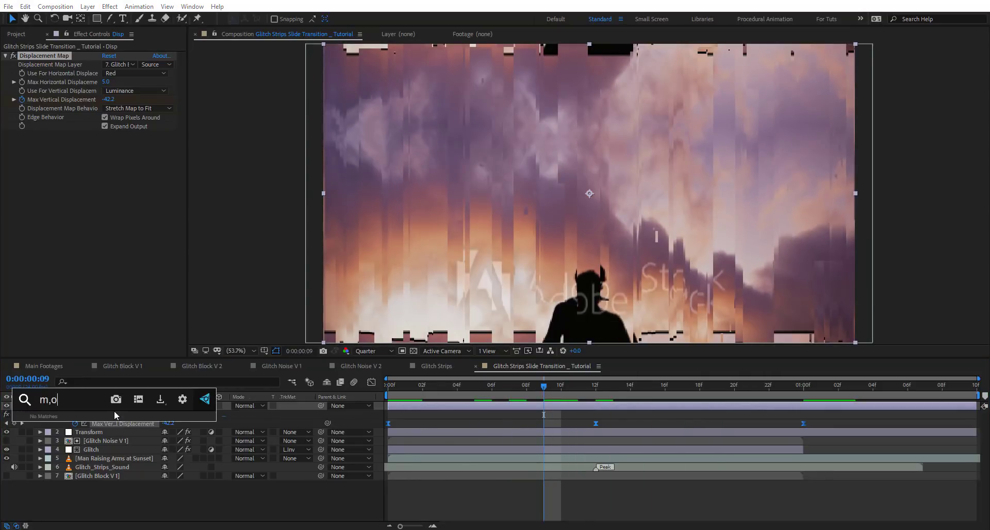
pyautogui.press('BackSpace')
pyautogui.press('BackSpace')
pyautogui.write('otio')
pyautogui.press('Escape')
pyautogui.moveTo(29, 134); pyautogui.dragTo(65, 54)
# Set Motion Tile's Output Height to 500 with Mirror Edges enabled, check nearby frames, and collapse the Disp layer.
pyautogui.click(106, 99)
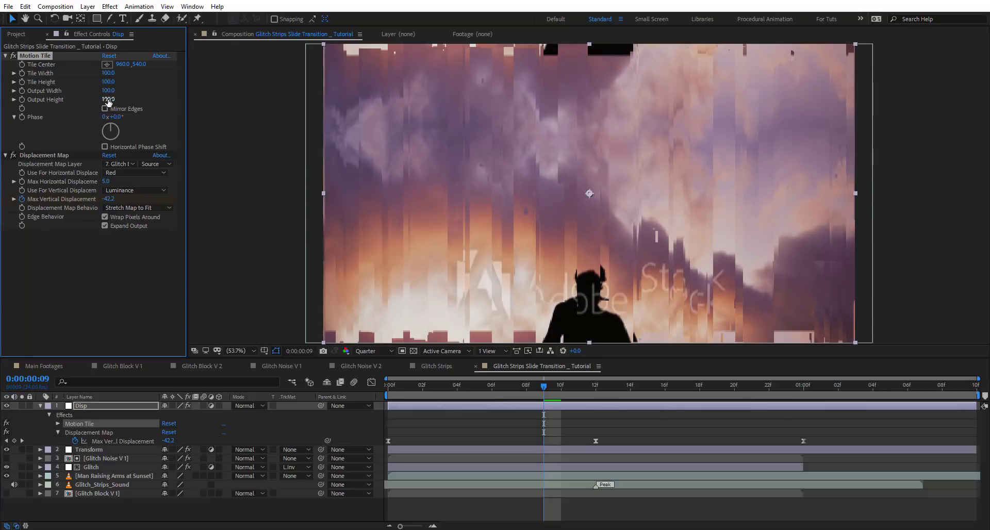
pyautogui.write('500')
pyautogui.press('Return')
pyautogui.click(122, 109)
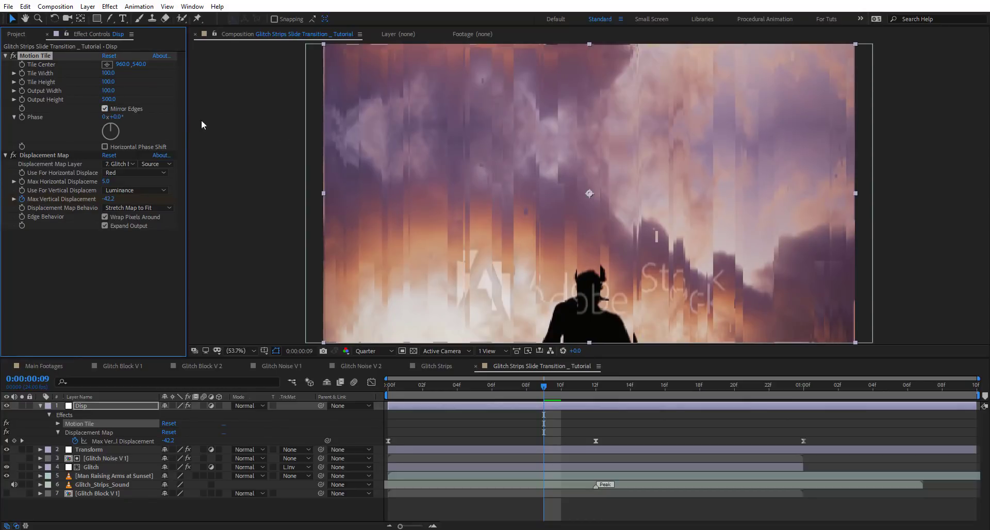
pyautogui.moveTo(554, 390); pyautogui.dragTo(576, 390)
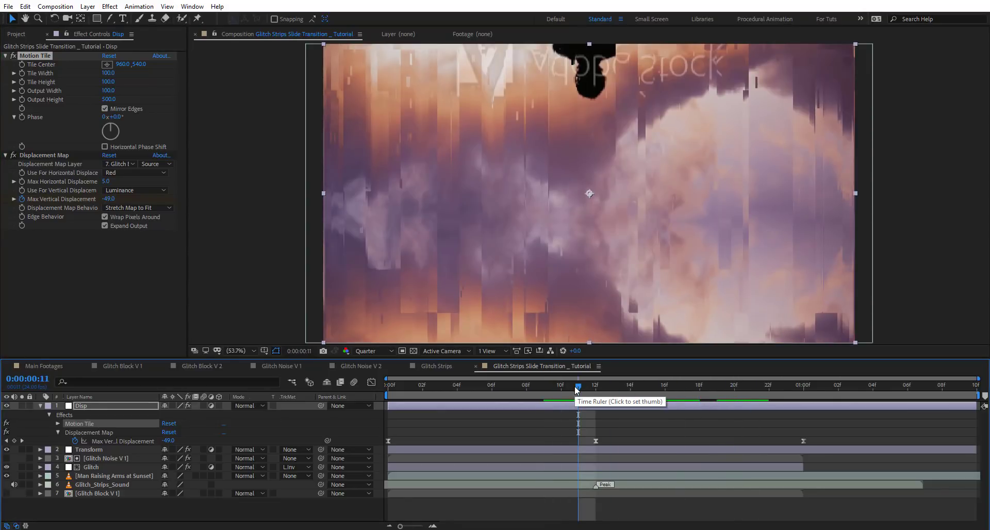
pyautogui.click(475, 386)
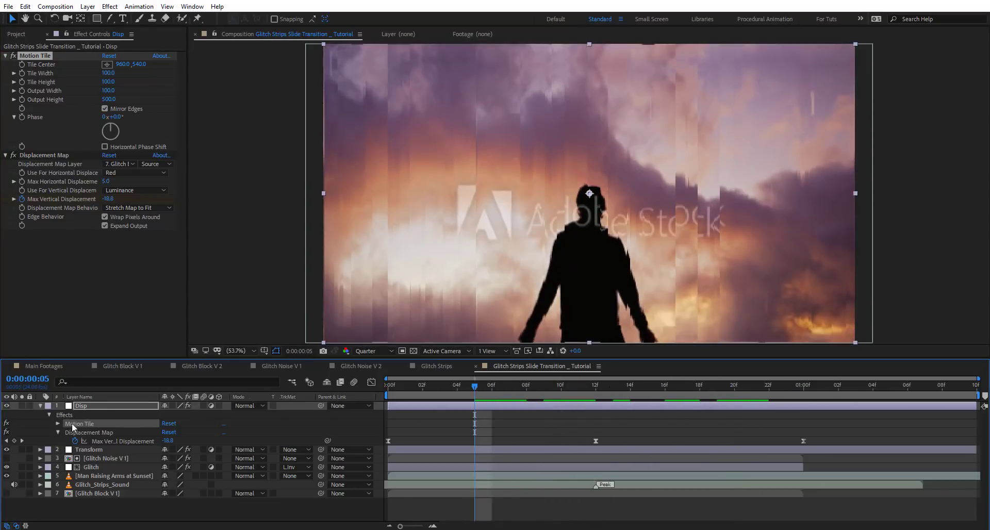
pyautogui.click(41, 406)
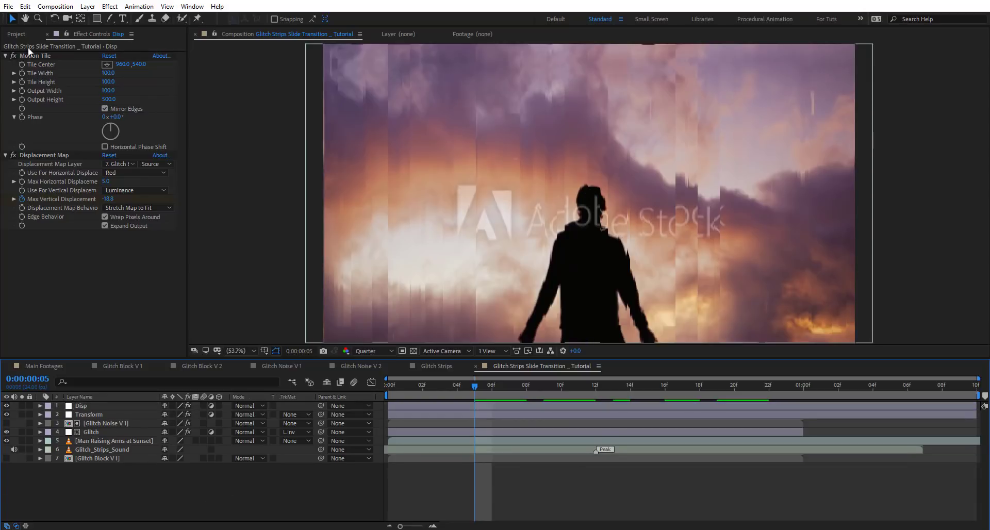
# Add the Glitch Noise V 2 map at the top of the layer stack and set its blending mode to Overlay.
pyautogui.hotkey('ctrl', '0')
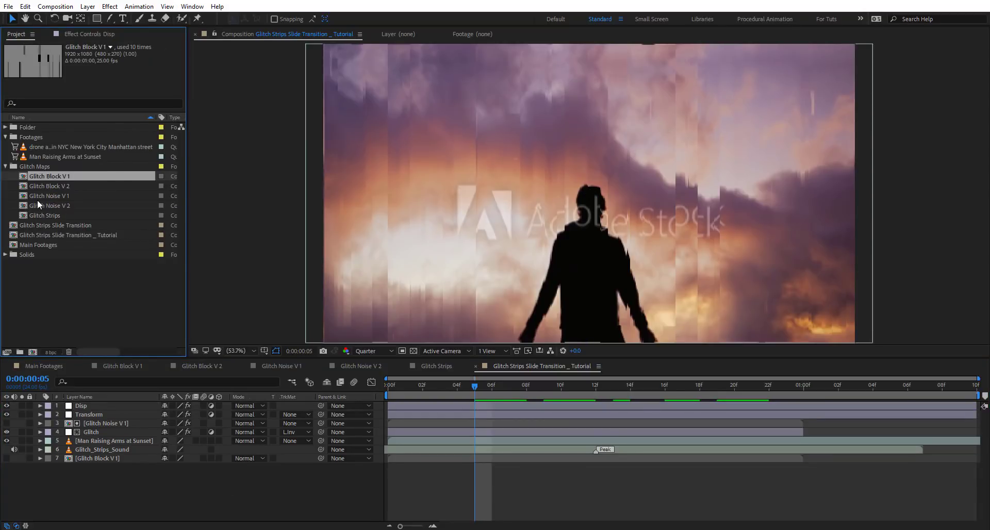
pyautogui.moveTo(40, 205); pyautogui.dragTo(88, 405)
pyautogui.click(245, 406)
pyautogui.click(261, 401)
pyautogui.click(246, 406)
pyautogui.click(286, 271)
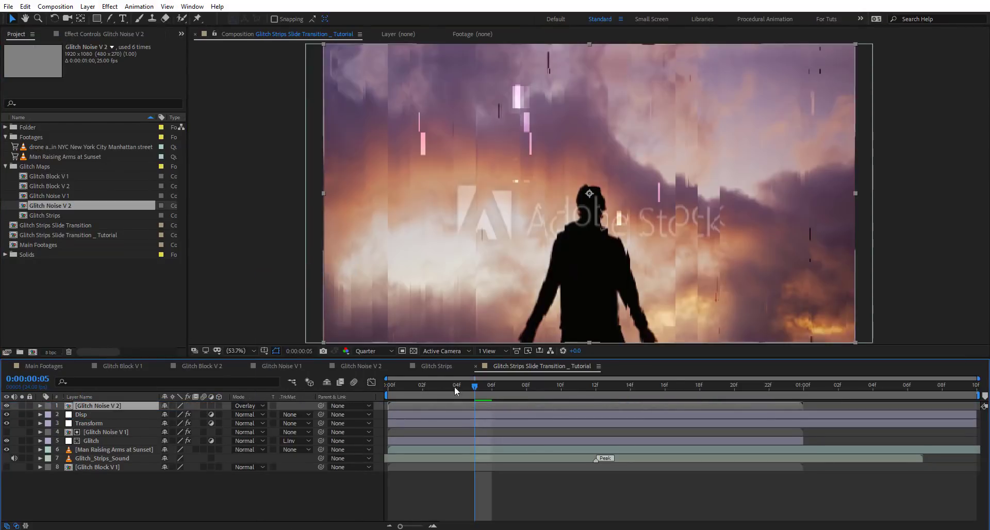
# Shift Glitch Noise V 2 to start at frame 2 and Disp at frame 1, keeping Disp's middle keyframe on frame 12, and preview.
pyautogui.moveTo(413, 407); pyautogui.dragTo(448, 408)
pyautogui.click(422, 414)
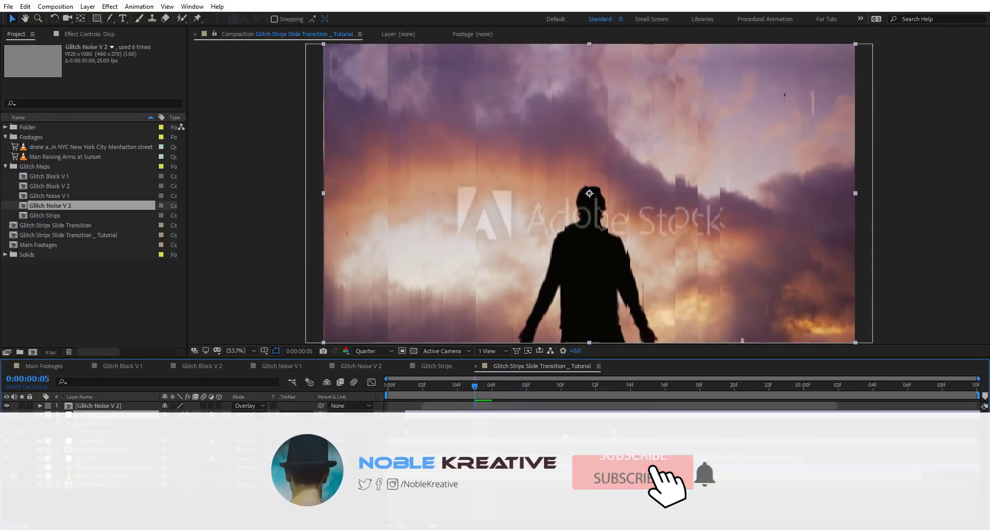
pyautogui.press('e')
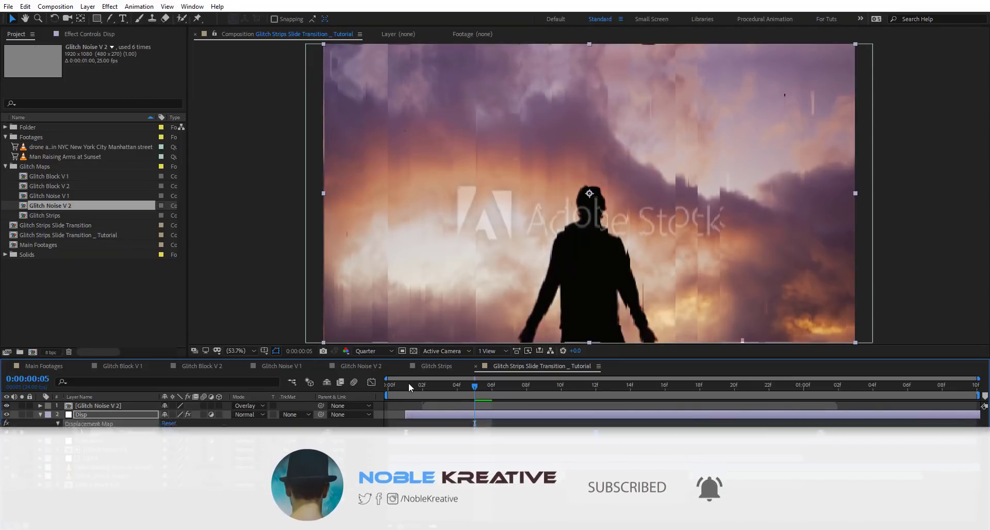
pyautogui.moveTo(388, 384); pyautogui.dragTo(595, 392)
pyautogui.press('space')
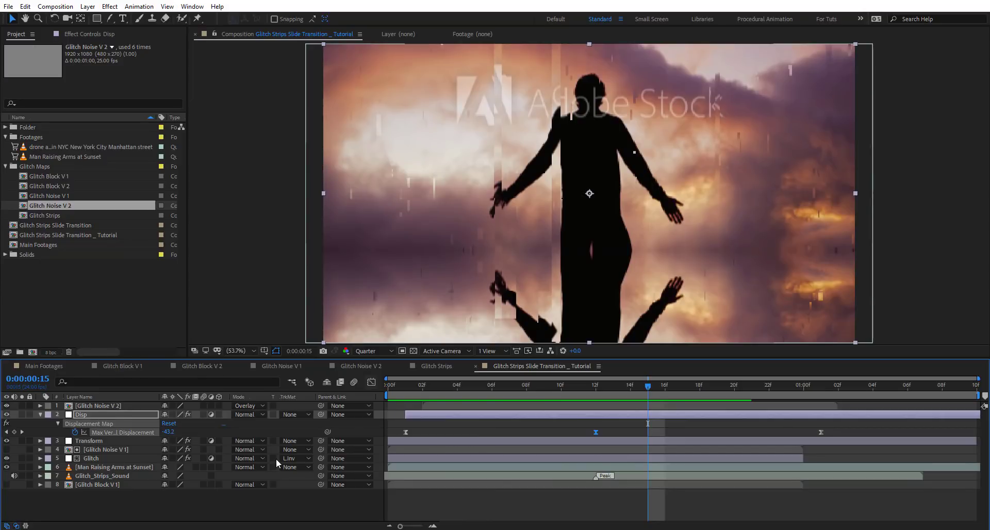
pyautogui.click(41, 414)
# Add a new adjustment layer above Glitch Noise V 2 and name it Glitch V2.
pyautogui.click(92, 407)
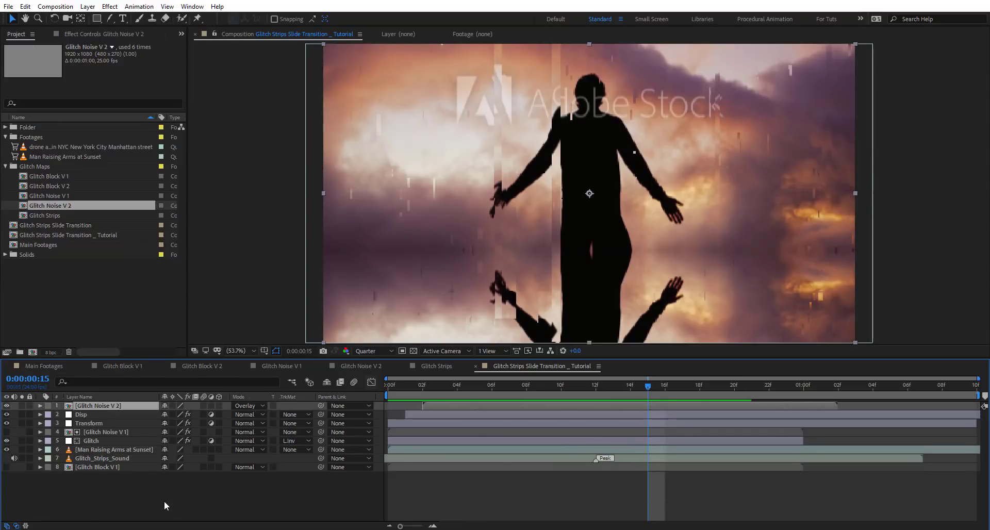
pyautogui.hotkey('ctrl', 'alt', 'y')
pyautogui.press('Return')
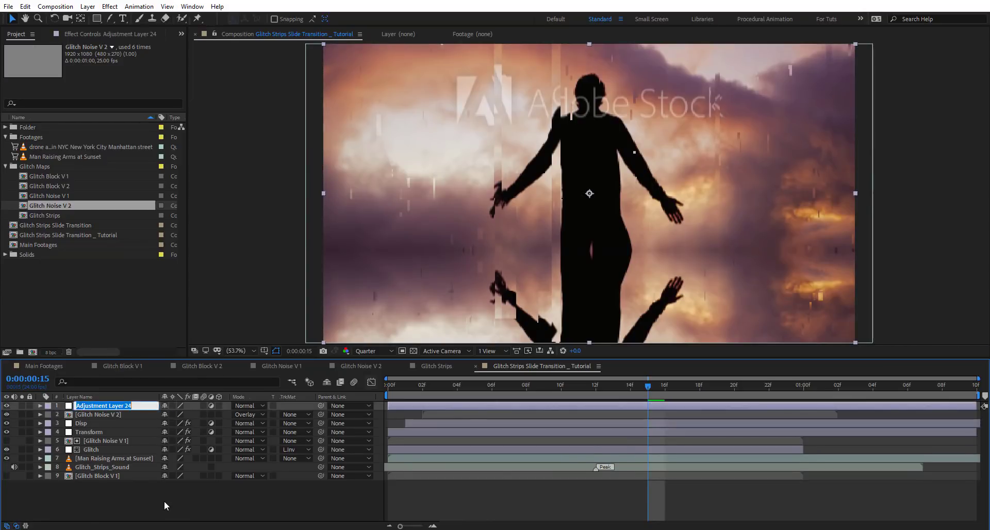
pyautogui.write('Glitch V2')
pyautogui.press('Return')
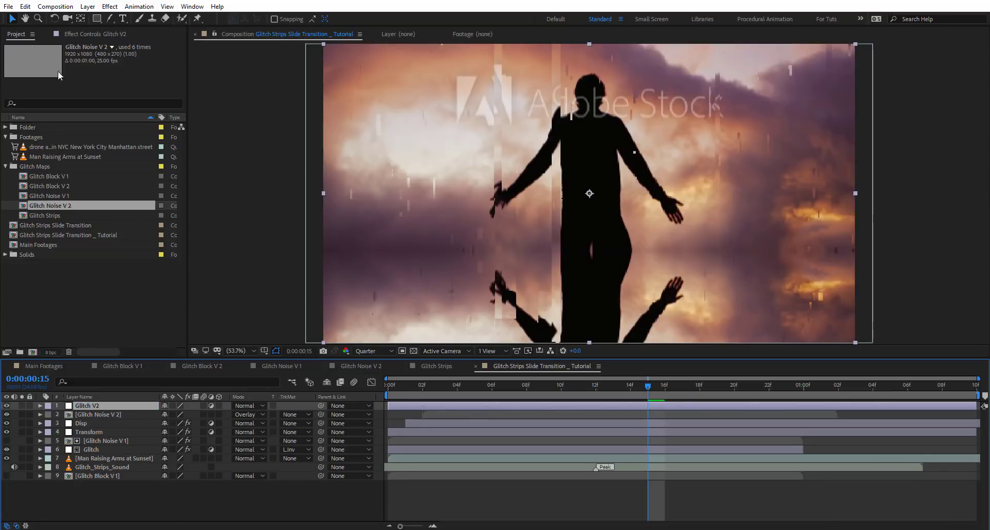
# Place the Glitch Block V 1 map above Glitch V2 and use it as that layer's Luma Inverted Matte.
pyautogui.moveTo(57, 177); pyautogui.dragTo(75, 409)
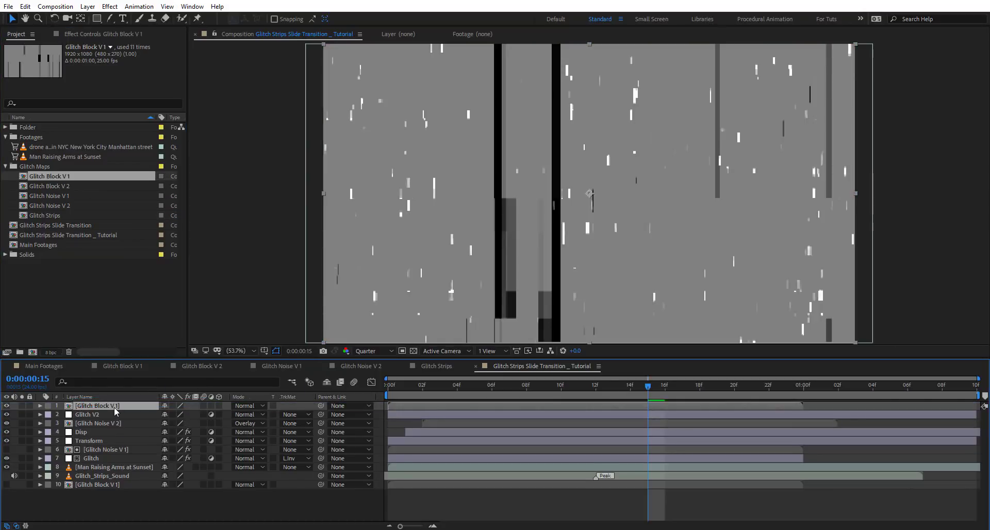
pyautogui.click(297, 414)
pyautogui.click(317, 473)
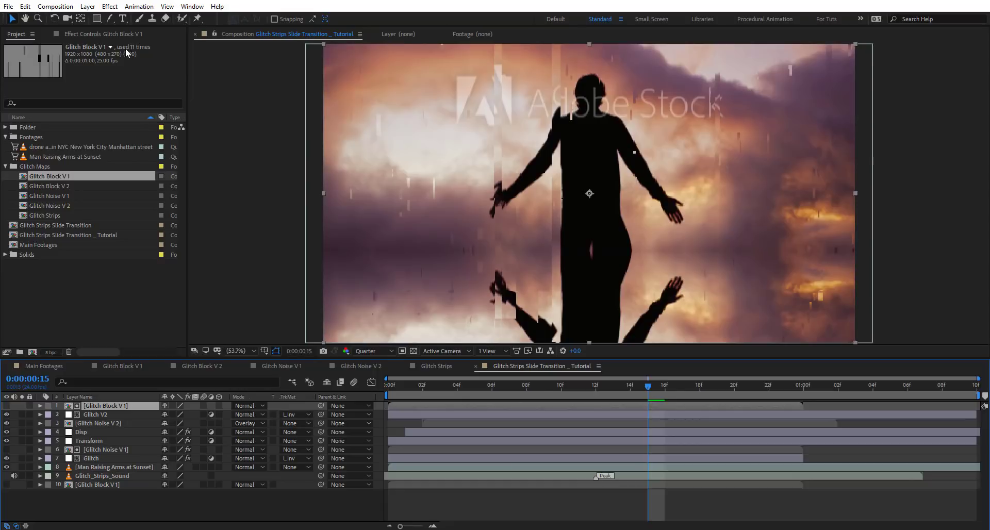
# Apply the Minimax effect to Glitch V2 and set its Direction to Just Vertical.
pyautogui.press('F3')
pyautogui.hotkey('ctrl', 'space')
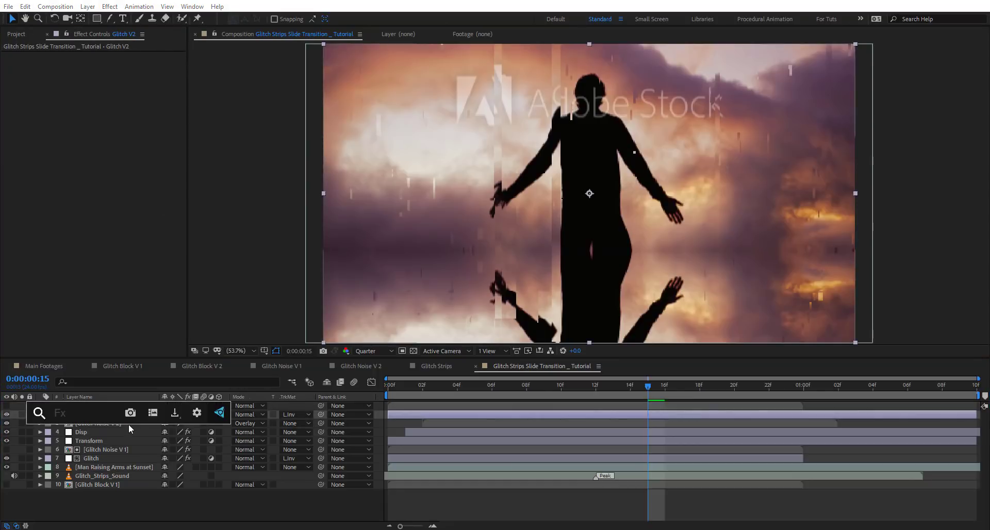
pyautogui.write('mini')
pyautogui.press('Return')
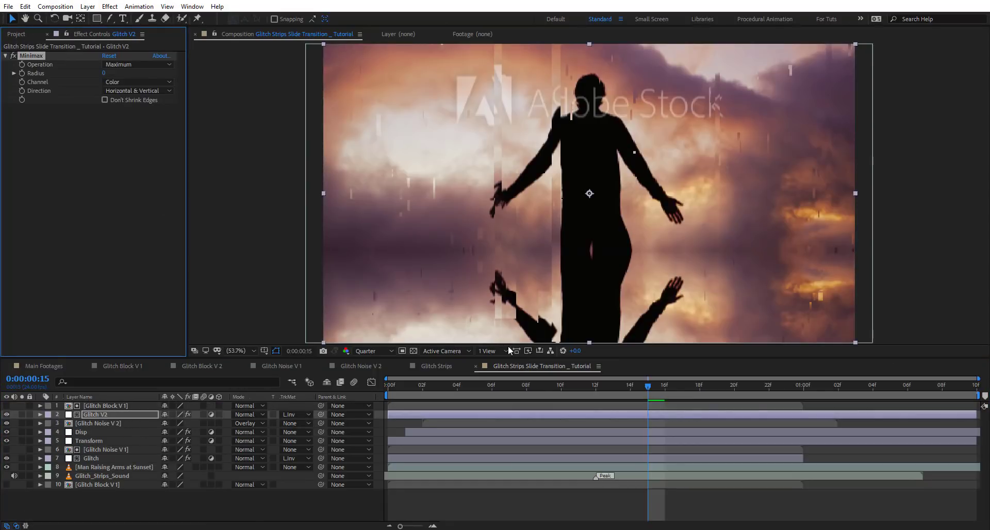
pyautogui.click(589, 385)
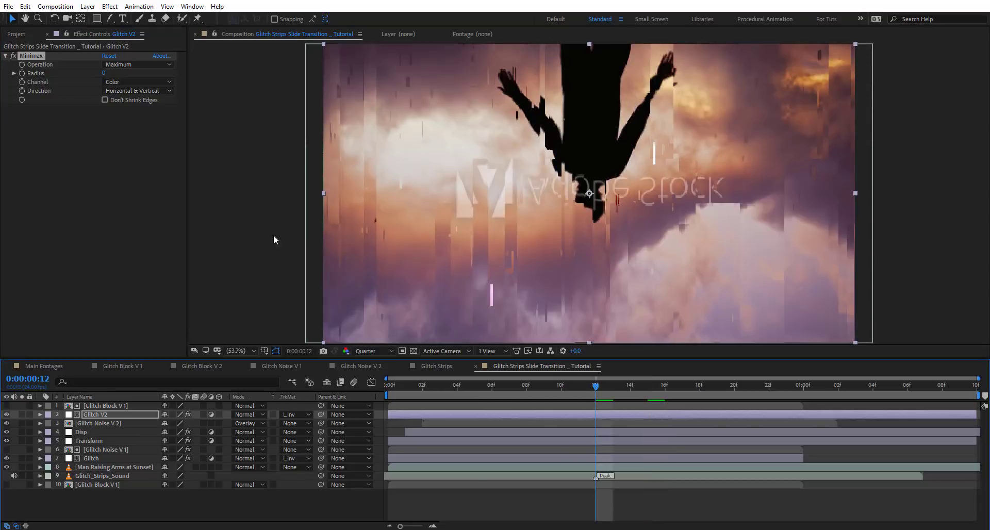
pyautogui.click(144, 90)
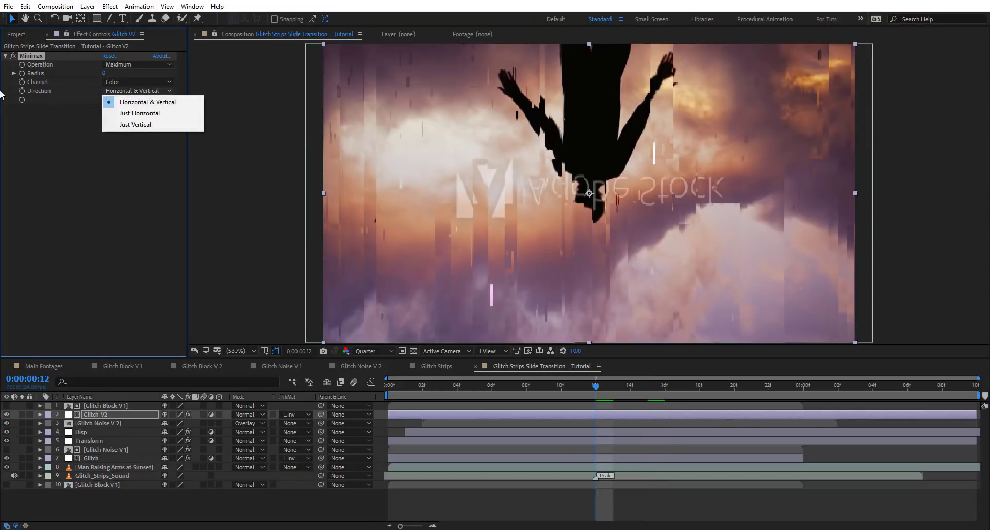
pyautogui.click(141, 125)
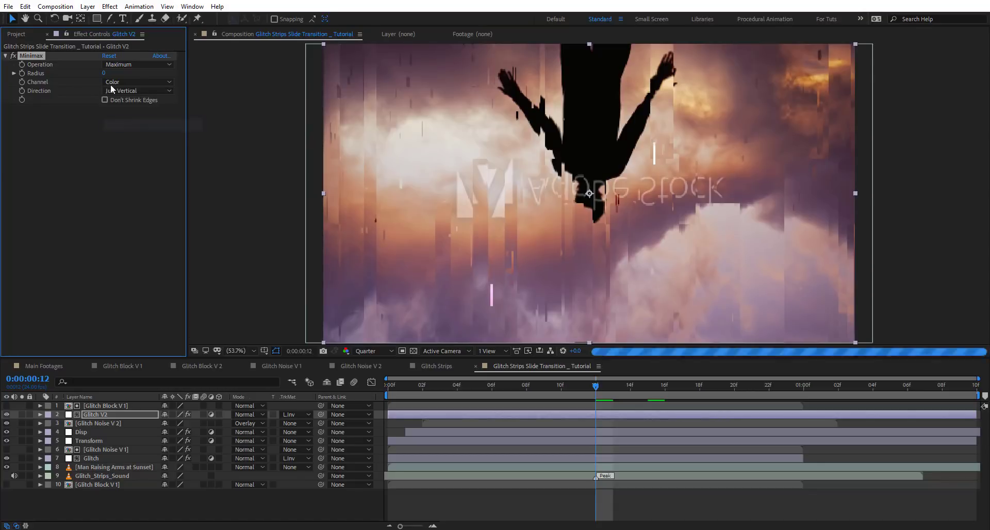
# Set the Minimax Radius to 100 and trim the start of Glitch V2 to frame 3.
pyautogui.click(104, 73)
pyautogui.write('100')
pyautogui.press('Return')
pyautogui.click(371, 389)
pyautogui.press('Home')
pyautogui.moveTo(390, 385); pyautogui.dragTo(422, 385)
pyautogui.click(402, 416)
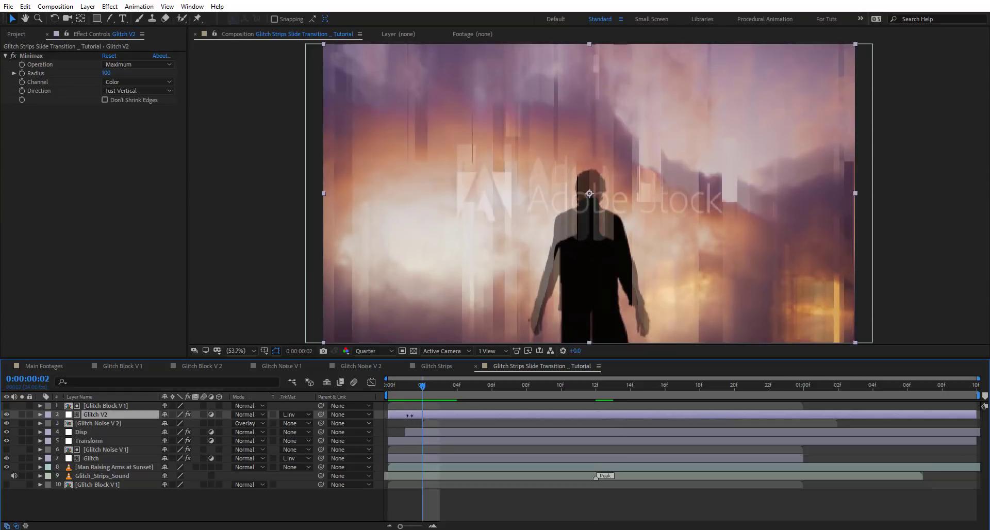
pyautogui.moveTo(402, 416); pyautogui.dragTo(439, 414)
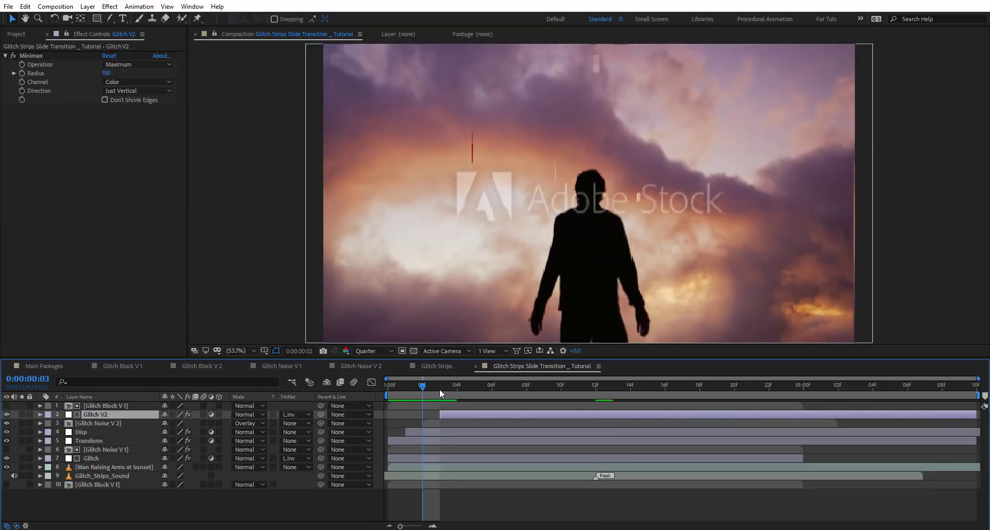
# Keyframe the Minimax Radius of Glitch V2 at 0 on frame 3.
pyautogui.click(436, 389)
pyautogui.click(107, 73)
pyautogui.write('0')
pyautogui.press('Return')
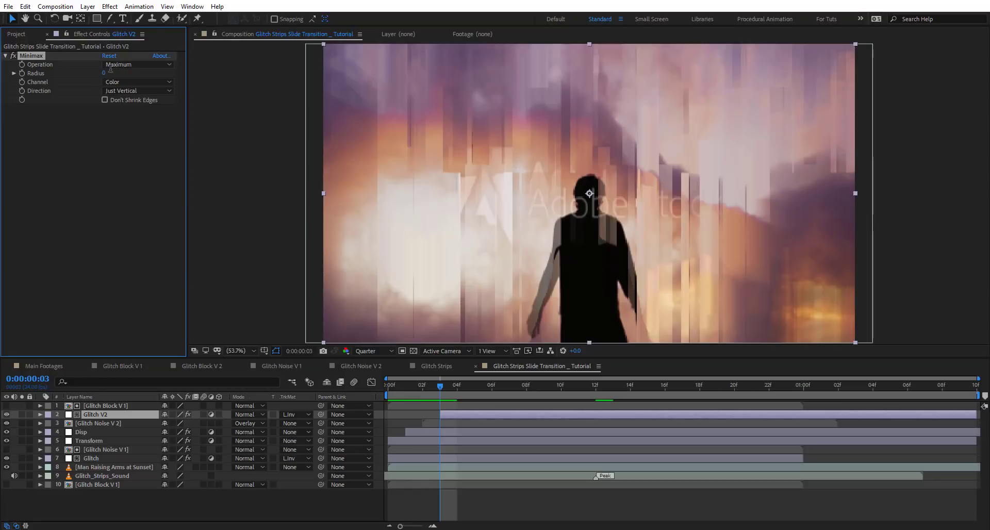
pyautogui.click(557, 416)
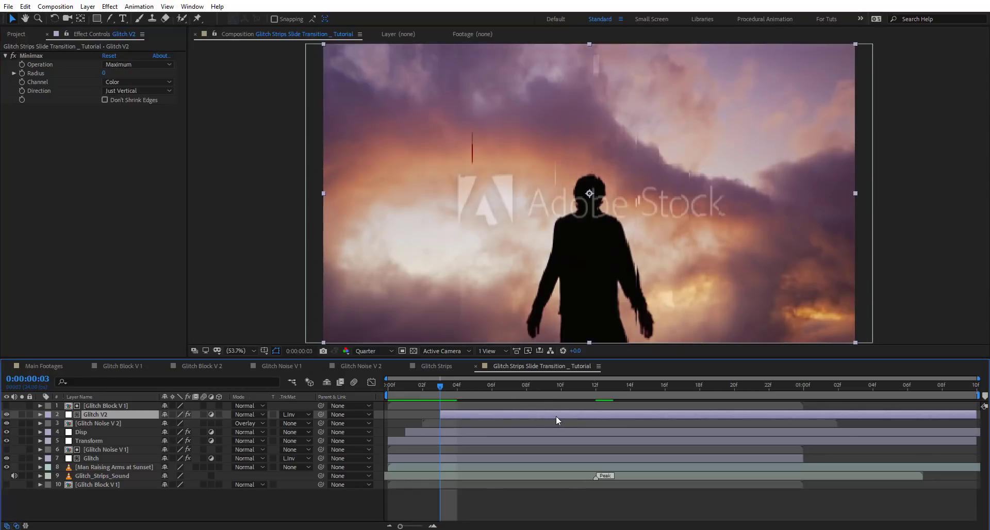
pyautogui.click(22, 73)
# Add Minimax Radius keyframes of 100 on frame 12 and 0 at 0:00:01:00.
pyautogui.click(596, 387)
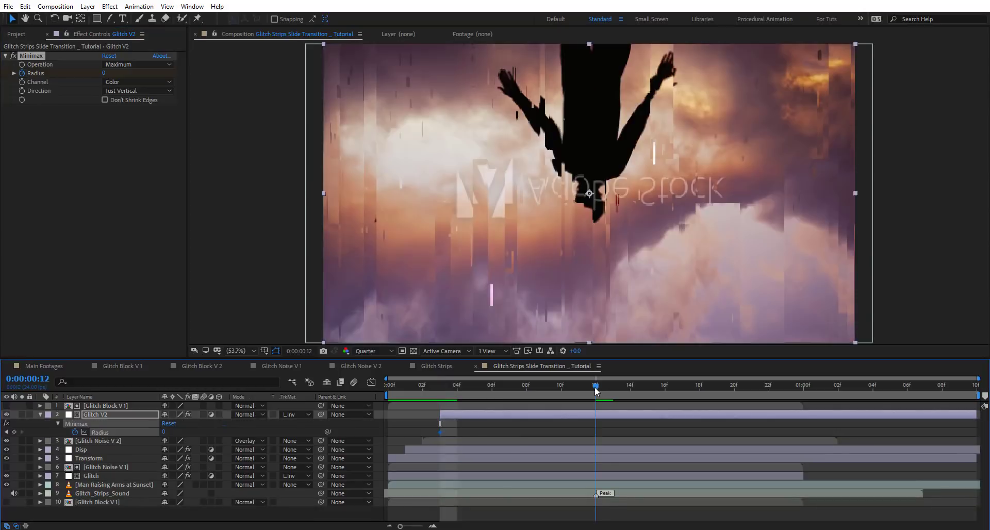
pyautogui.click(103, 73)
pyautogui.write('1')
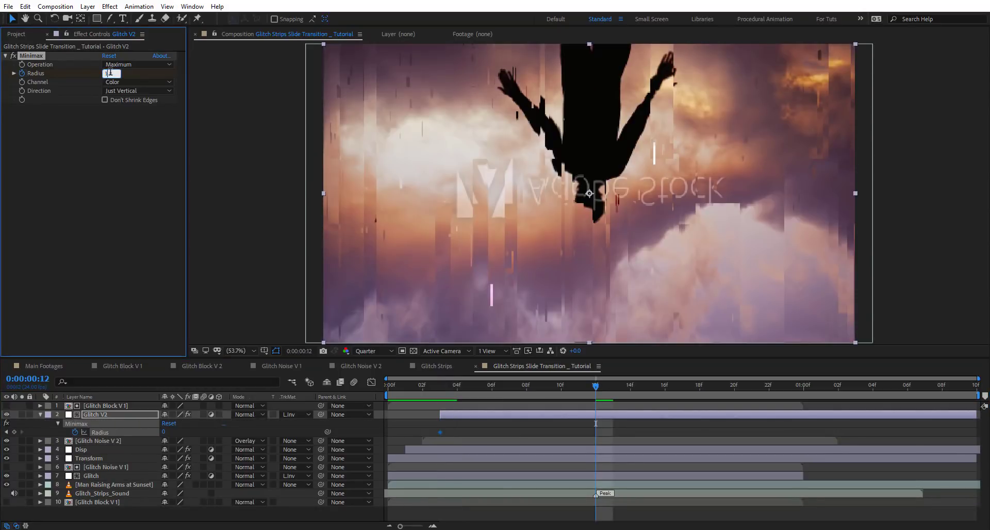
pyautogui.press('Return')
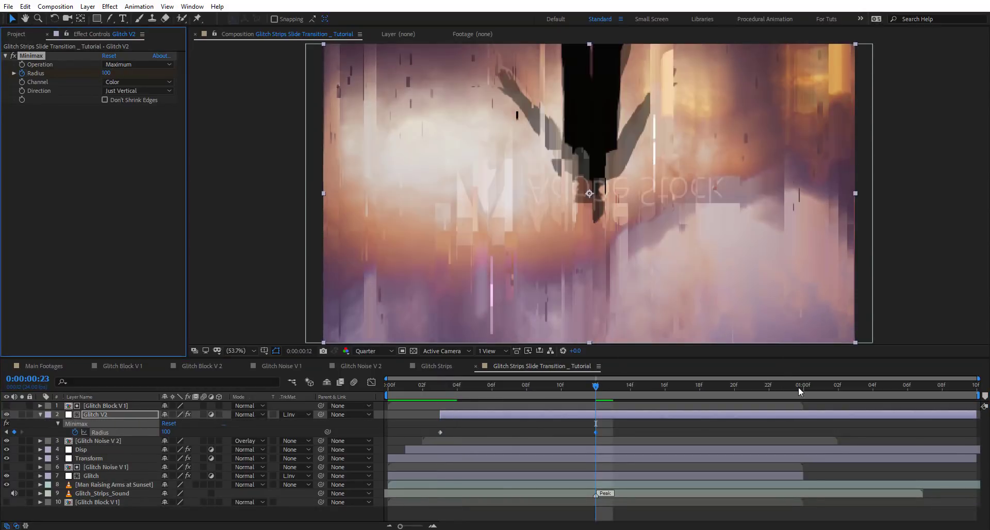
pyautogui.click(799, 387)
pyautogui.click(107, 73)
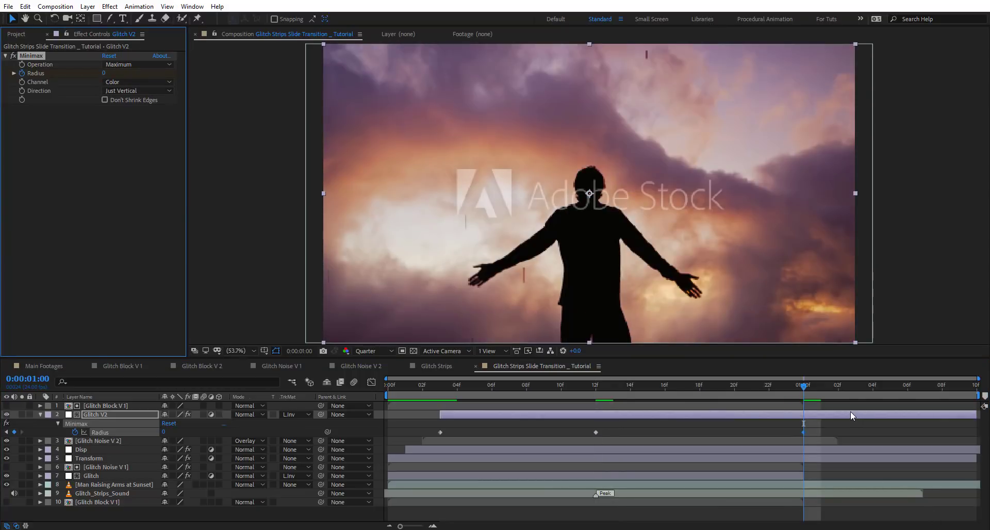
# Shift Glitch V2's matte to start at frame 3, and align the adjustment layer's end and last Radius keyframe with the matte's end.
pyautogui.hotkey('alt', ']')
pyautogui.moveTo(467, 385); pyautogui.dragTo(365, 385)
pyautogui.moveTo(465, 405); pyautogui.dragTo(491, 406)
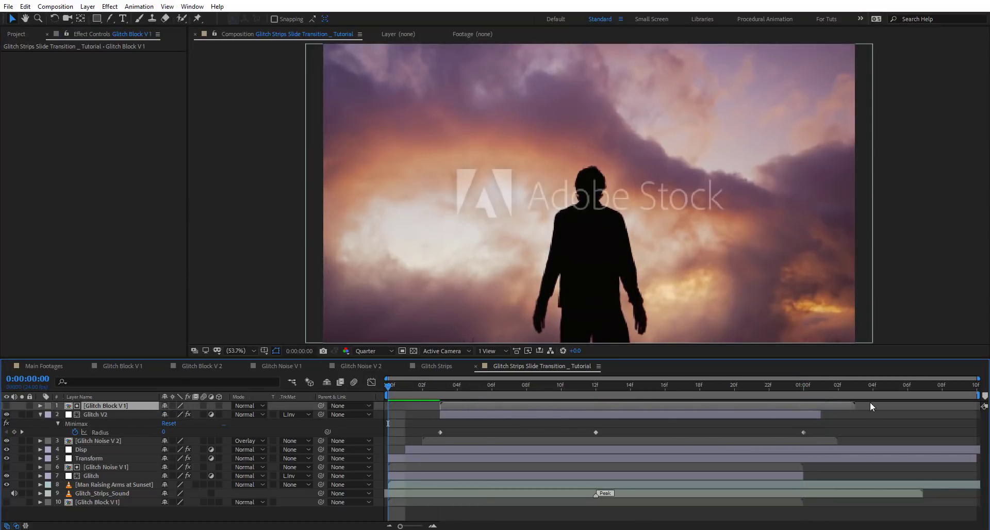
pyautogui.moveTo(821, 416); pyautogui.dragTo(849, 433)
pyautogui.press('space')
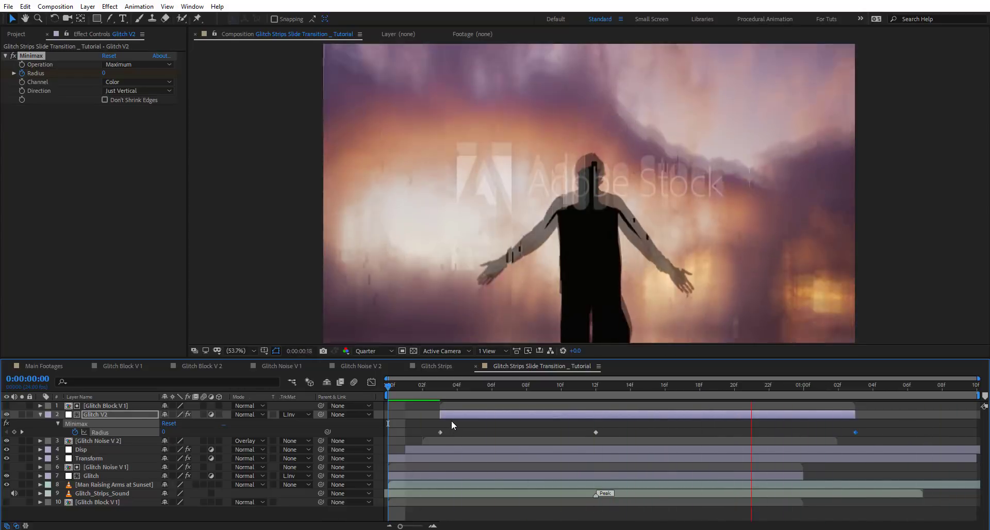
# Apply Curves to the top Glitch Block V 1 matte and raise the RGB curve in the highlights and slightly in the shadows.
pyautogui.moveTo(531, 387); pyautogui.dragTo(581, 385)
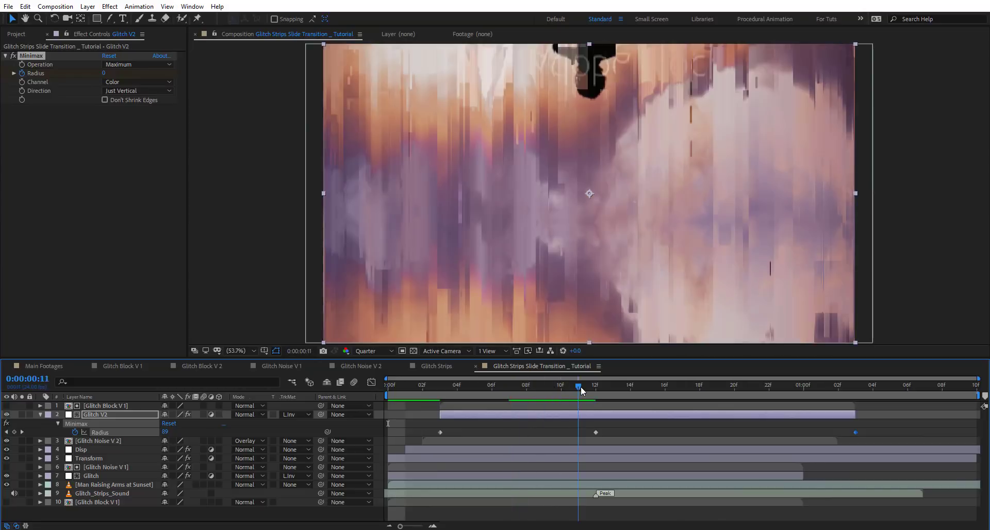
pyautogui.click(86, 405)
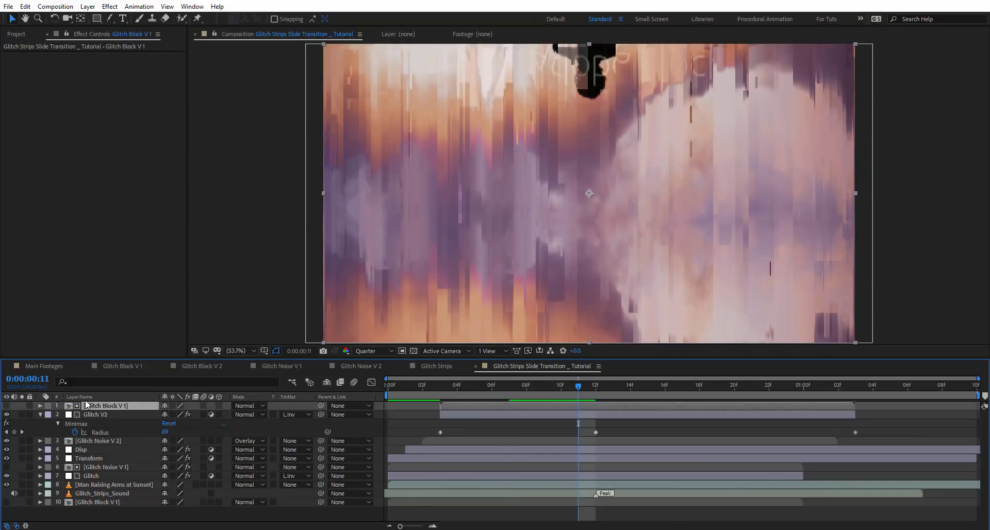
pyautogui.hotkey('ctrl', 'space')
pyautogui.write('cur')
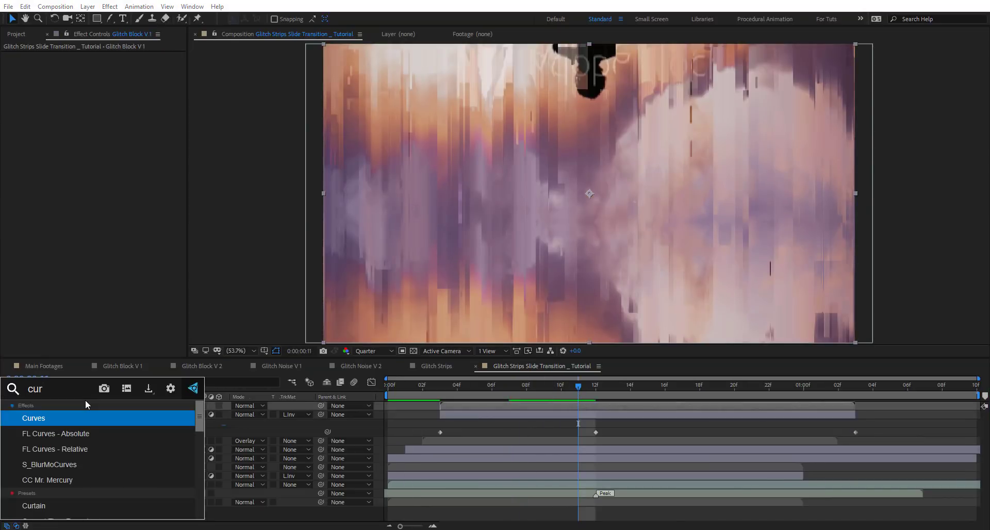
pyautogui.press('Return')
pyautogui.moveTo(94, 154); pyautogui.dragTo(82, 123)
pyautogui.moveTo(57, 178); pyautogui.dragTo(54, 175)
# Add Fast Box Blur to the matte with Vertical dimensions, Blur Radius 262 and Repeat Edge Pixels enabled, and scrub through the result.
pyautogui.hotkey('ctrl', 'space')
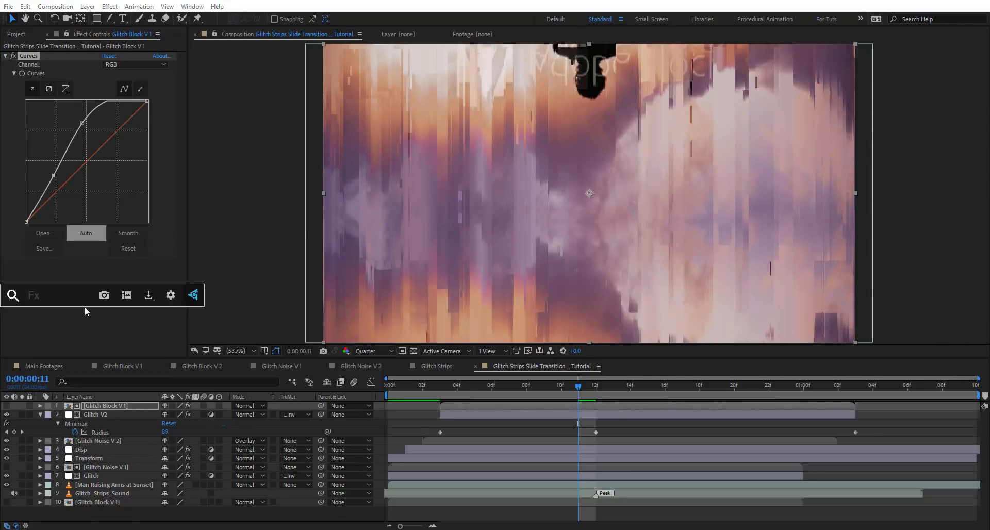
pyautogui.write('box')
pyautogui.press('Return')
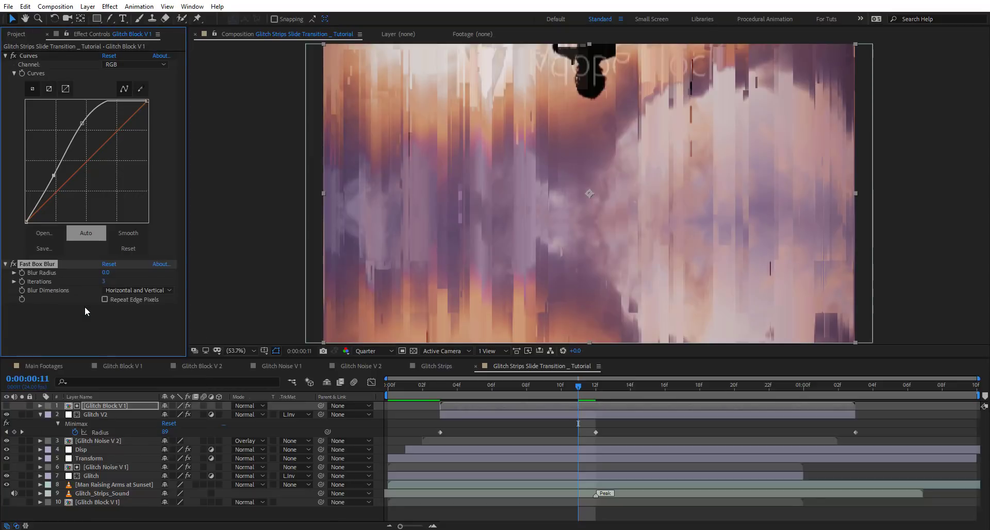
pyautogui.moveTo(125, 274); pyautogui.dragTo(117, 275)
pyautogui.click(131, 290)
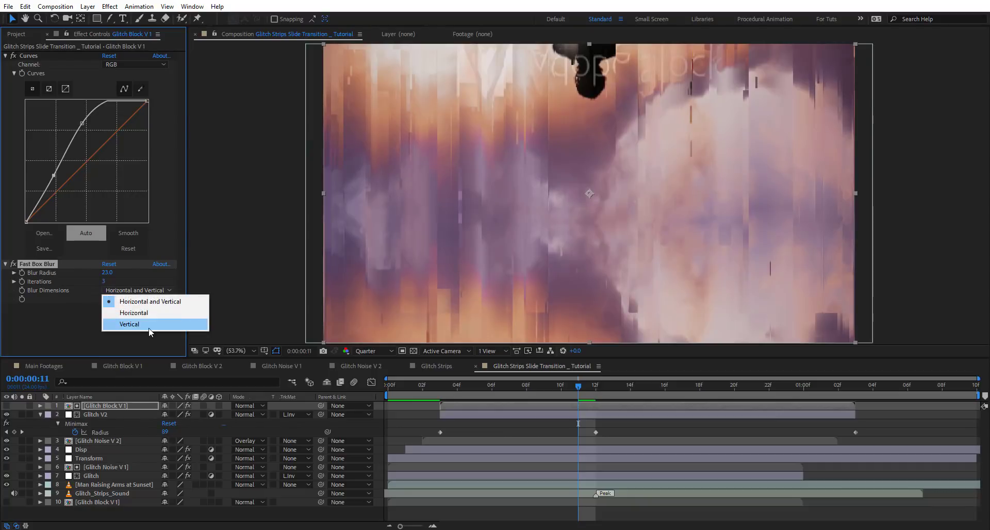
pyautogui.click(144, 325)
pyautogui.moveTo(106, 272); pyautogui.dragTo(140, 273)
pyautogui.moveTo(76, 268); pyautogui.dragTo(173, 275)
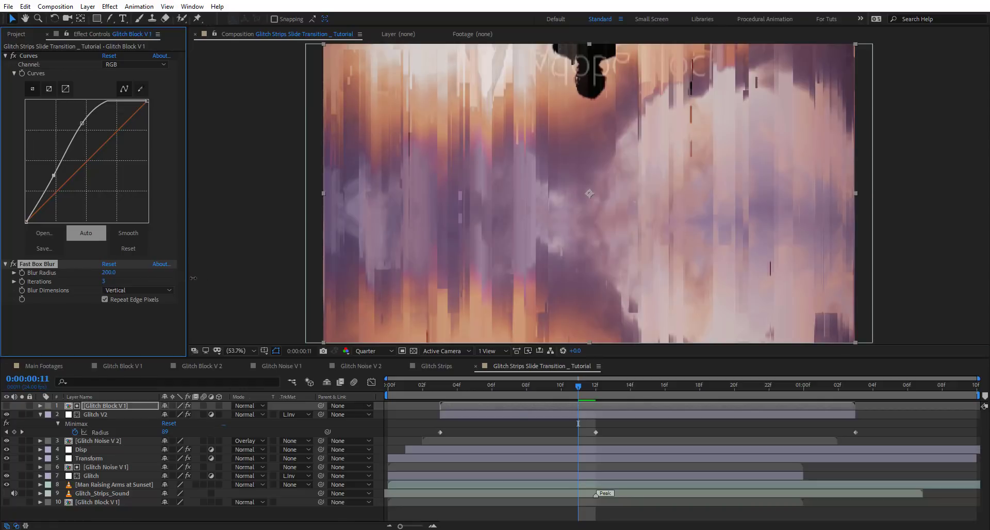
pyautogui.moveTo(451, 387); pyautogui.dragTo(739, 386)
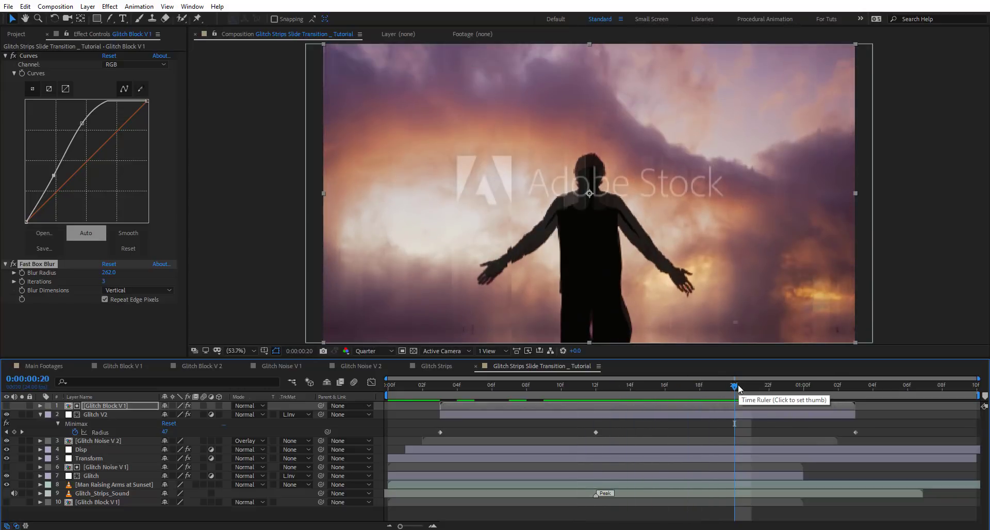
# Duplicate Glitch V2 together with its Glitch Block V 1 matte and shift the copies to start at frame 2.
pyautogui.click(108, 416)
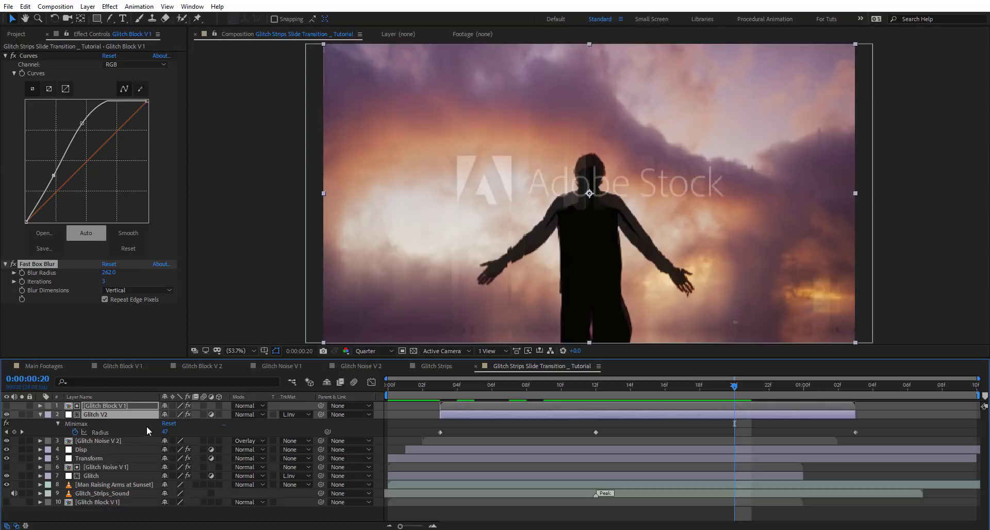
pyautogui.click(146, 425)
pyautogui.press('u')
pyautogui.keyDown('ctrl'); pyautogui.click(95, 407); pyautogui.keyUp('ctrl')
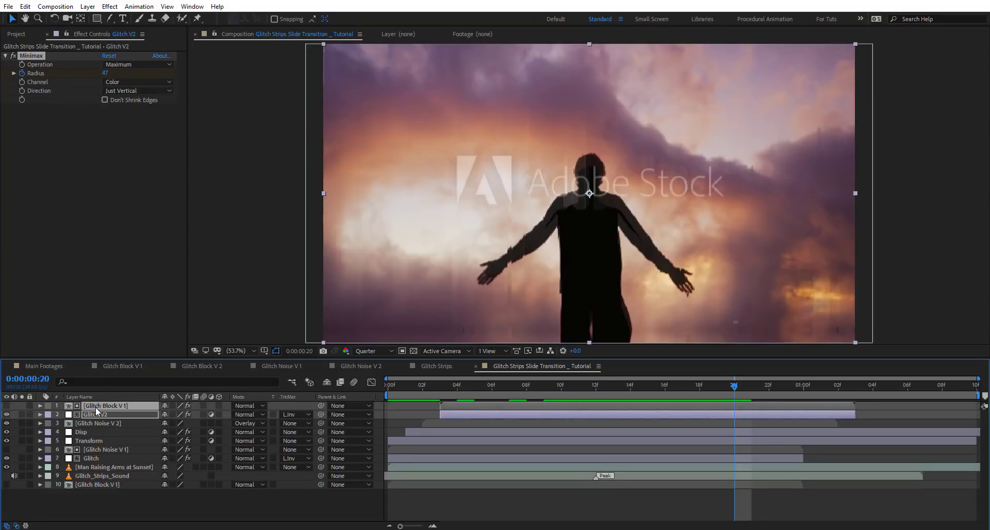
pyautogui.click(105, 428)
pyautogui.click(109, 411)
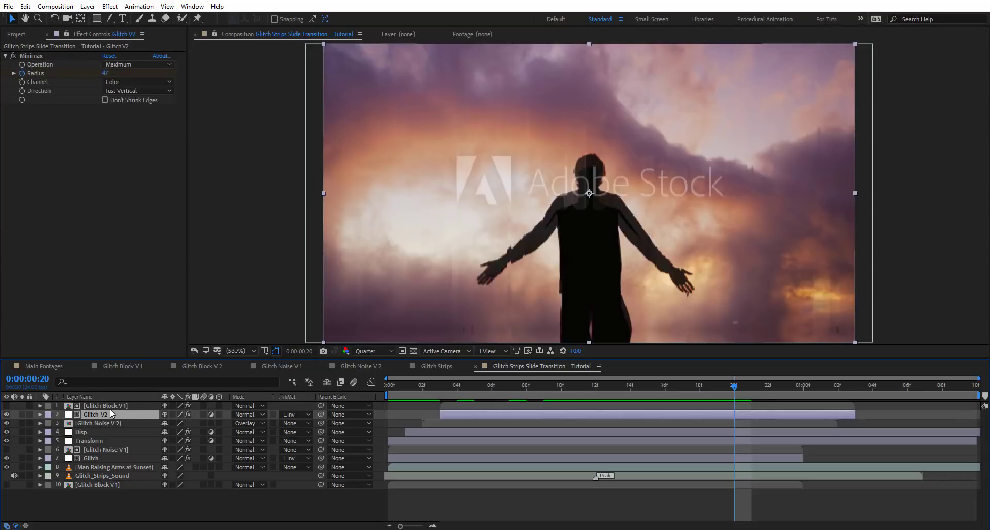
pyautogui.keyDown('ctrl'); pyautogui.click(109, 409); pyautogui.keyUp('ctrl')
pyautogui.hotkey('ctrl', 'd')
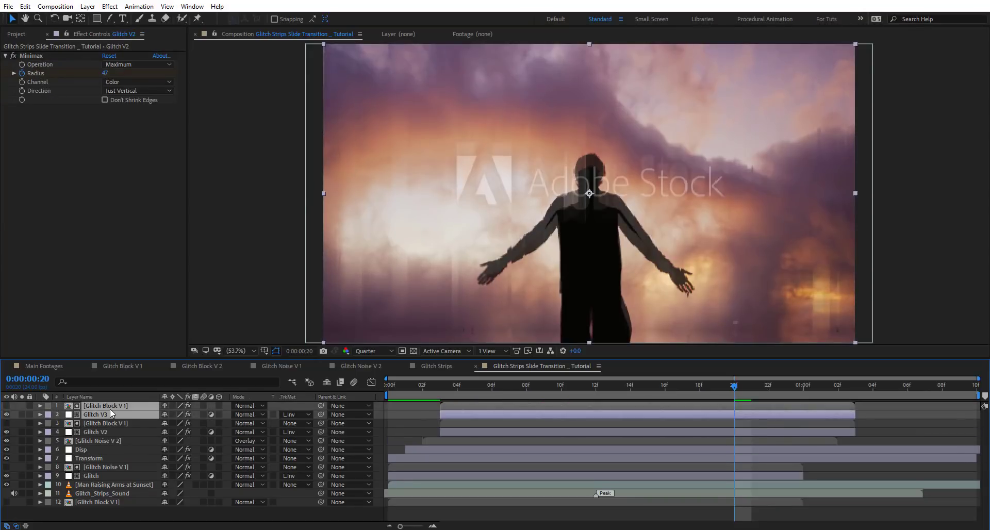
pyautogui.moveTo(454, 412); pyautogui.dragTo(432, 416)
# Replace the source of Glitch V3's matte with the Glitch Block V 2 map.
pyautogui.click(447, 408)
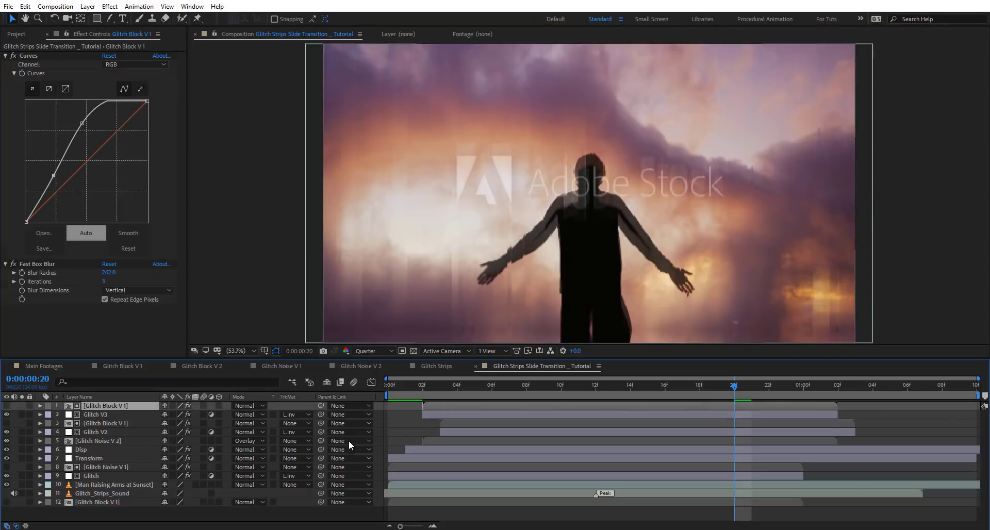
pyautogui.click(21, 34)
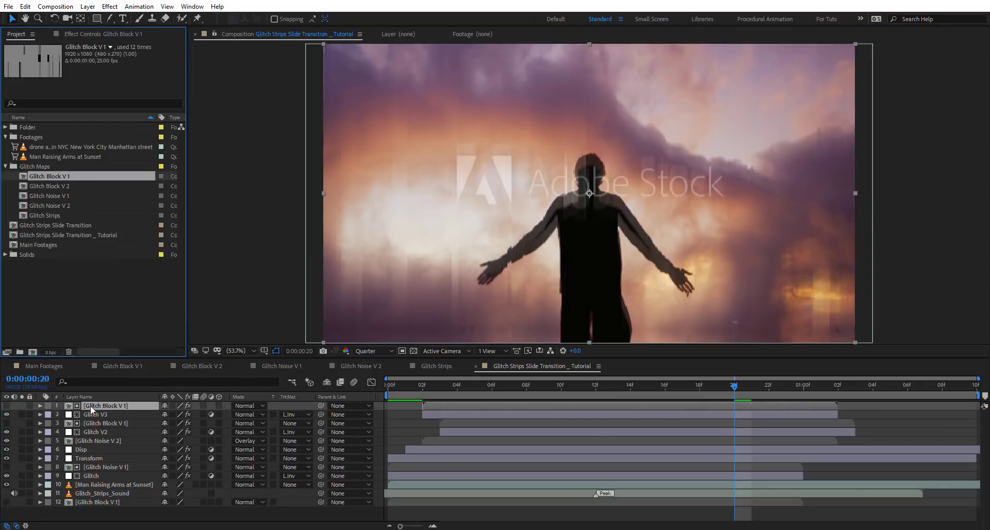
pyautogui.click(59, 185)
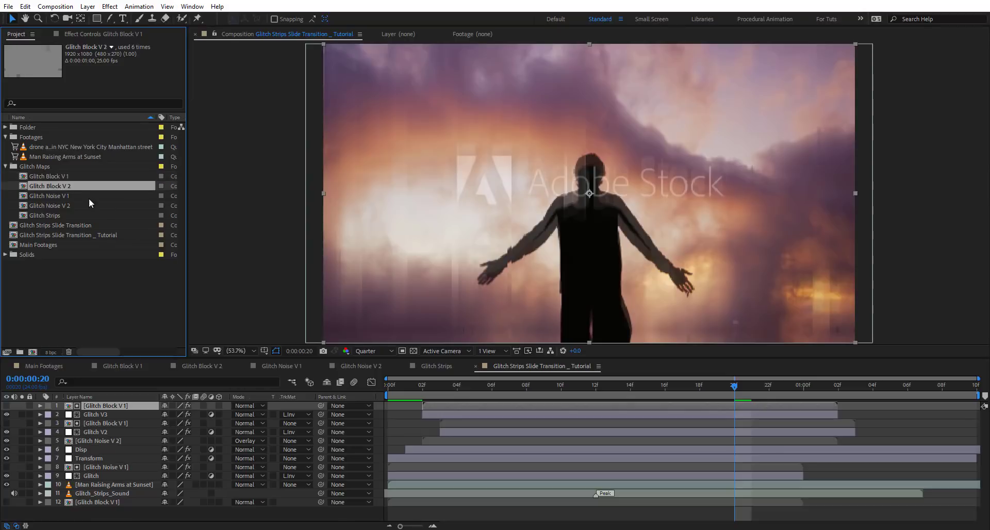
pyautogui.moveTo(50, 183); pyautogui.dragTo(110, 406)
# Scrub to frame 14 and compare the image with Glitch V3 switched on and off.
pyautogui.click(421, 387)
pyautogui.moveTo(469, 387); pyautogui.dragTo(629, 386)
pyautogui.click(7, 415)
pyautogui.click(7, 415)
pyautogui.click(7, 415)
pyautogui.click(6, 416)
pyautogui.click(7, 415)
pyautogui.click(6, 416)
pyautogui.click(7, 415)
pyautogui.click(7, 416)
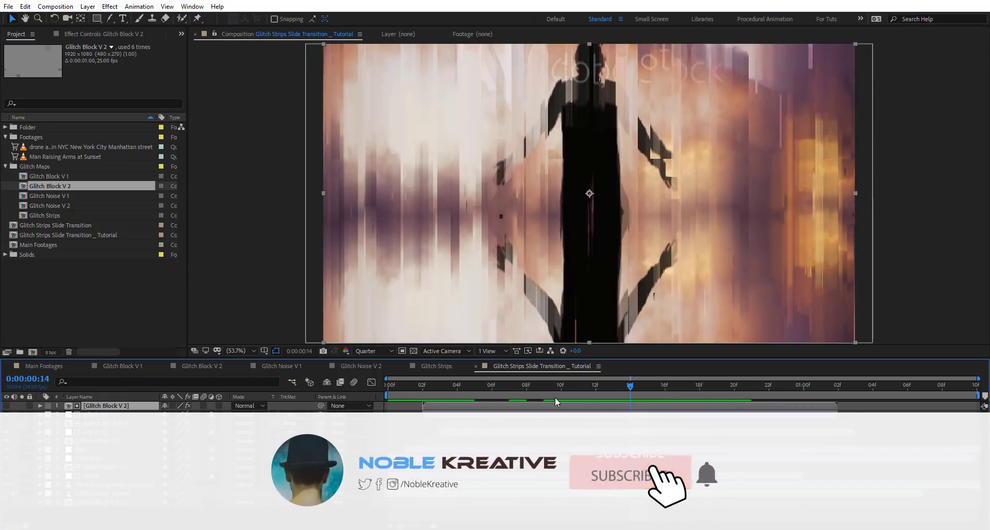
# Increase Glitch V3's Minimax Radius keyframe on frame 11 to 169.
pyautogui.hotkey('ctrl', 'Down')
pyautogui.press('e')
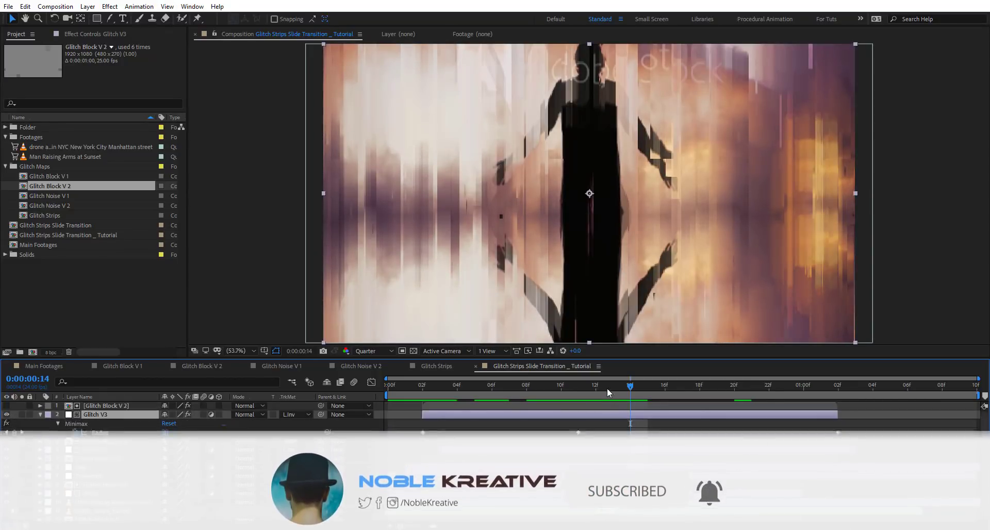
pyautogui.click(578, 386)
pyautogui.click(104, 34)
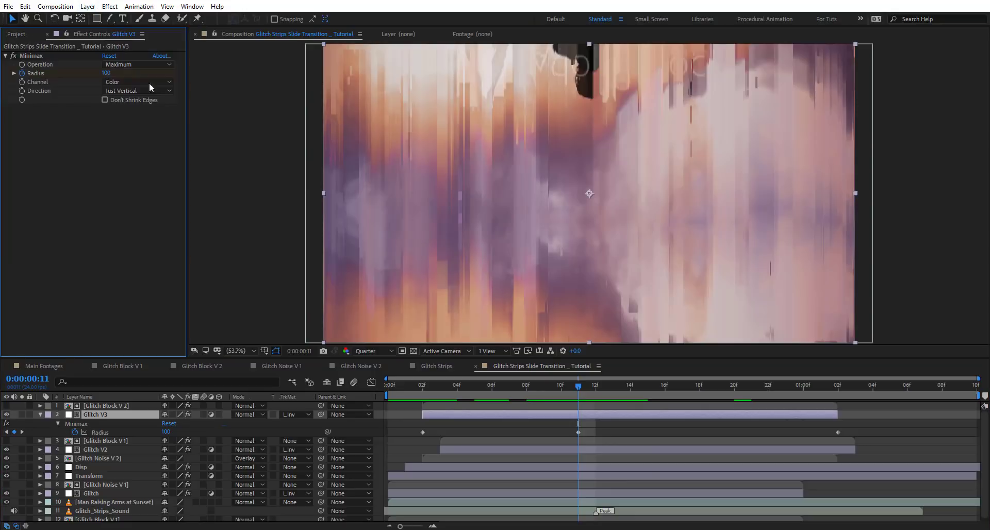
pyautogui.moveTo(106, 73); pyautogui.dragTo(152, 71)
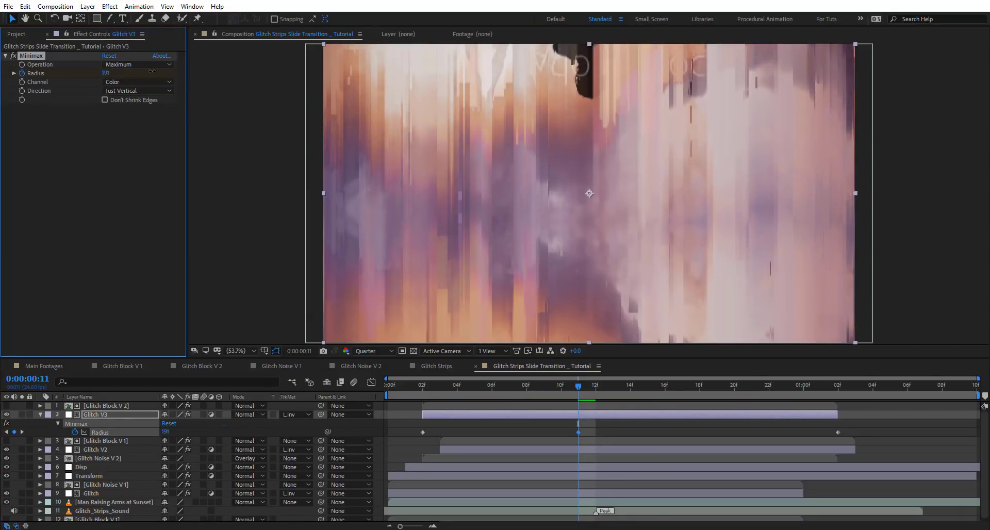
# Set the Blur Radius of the Glitch Block V 2 matte's Fast Box Blur to 346 and play the transition from the start.
pyautogui.click(132, 404)
pyautogui.click(158, 272)
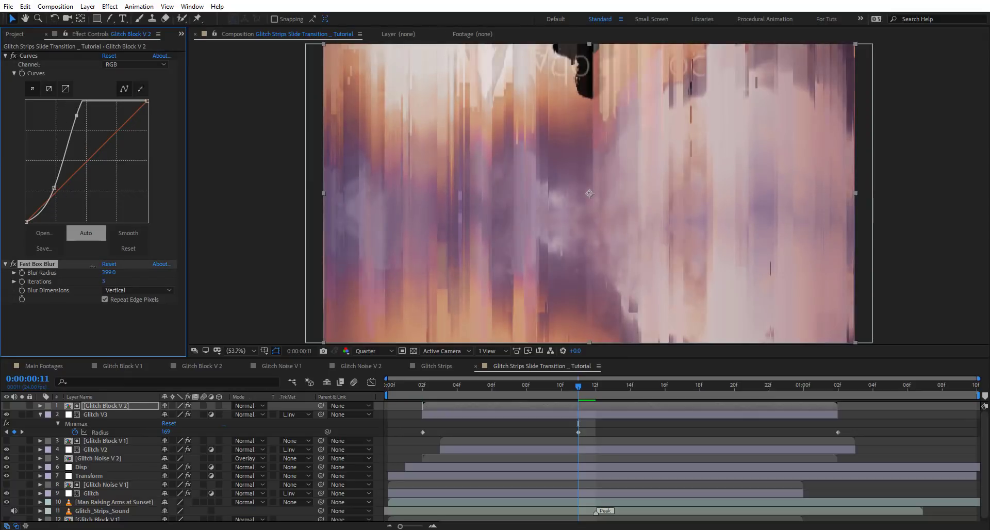
pyautogui.moveTo(410, 385); pyautogui.dragTo(388, 384)
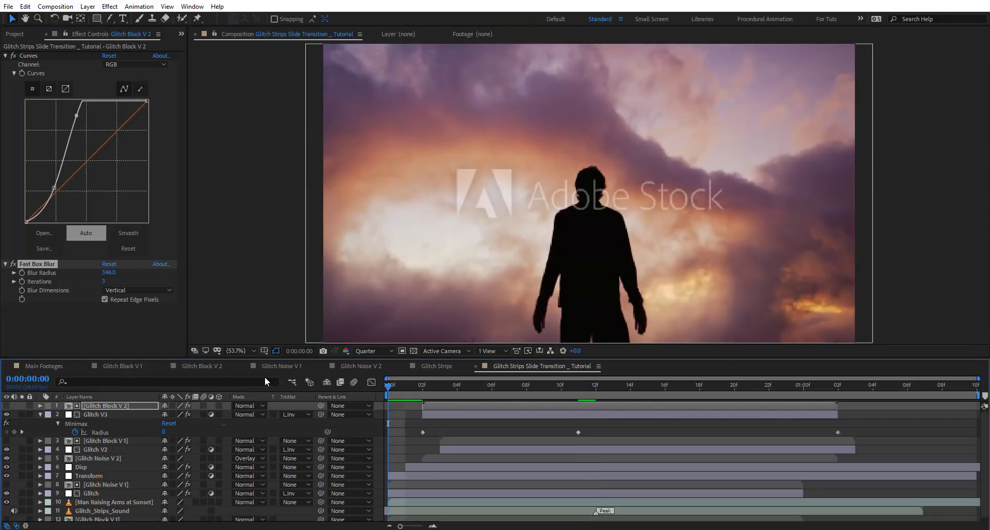
pyautogui.press('space')
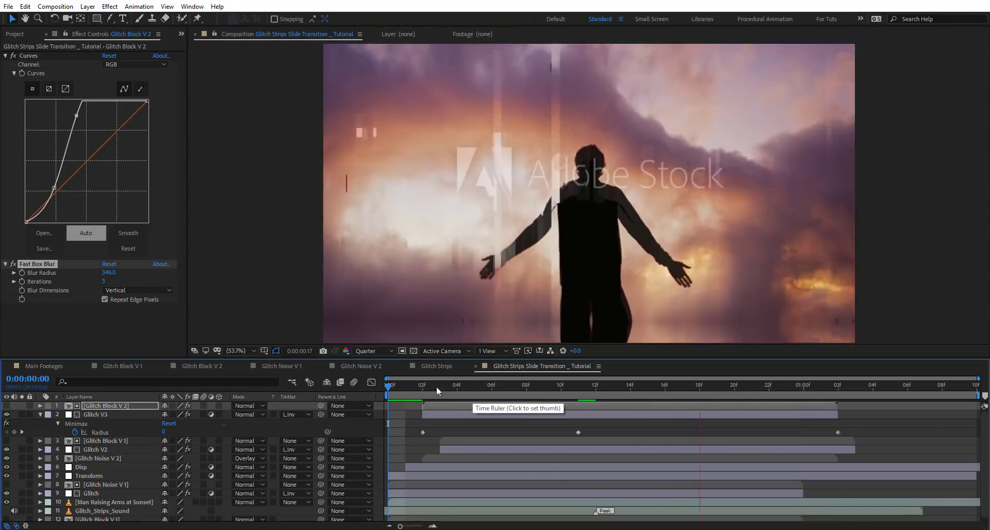
# Add the Glitch Strips map above all layers and set its blending mode to Overlay.
pyautogui.moveTo(400, 385); pyautogui.dragTo(631, 396)
pyautogui.click(40, 415)
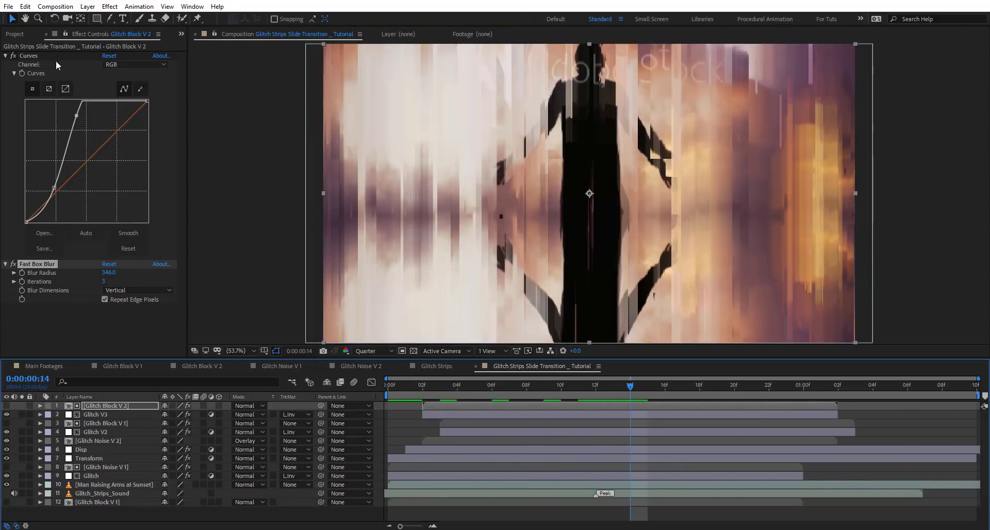
pyautogui.click(16, 34)
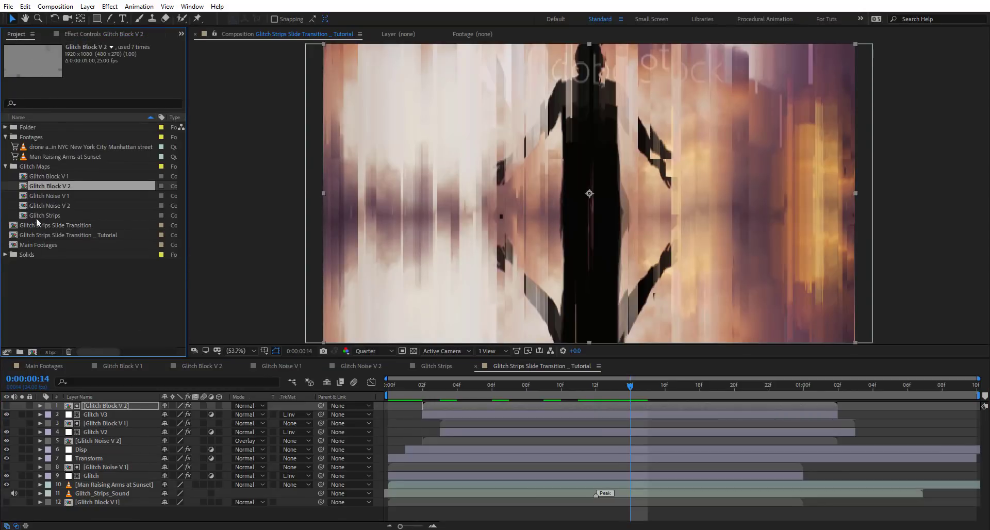
pyautogui.moveTo(51, 216); pyautogui.dragTo(108, 405)
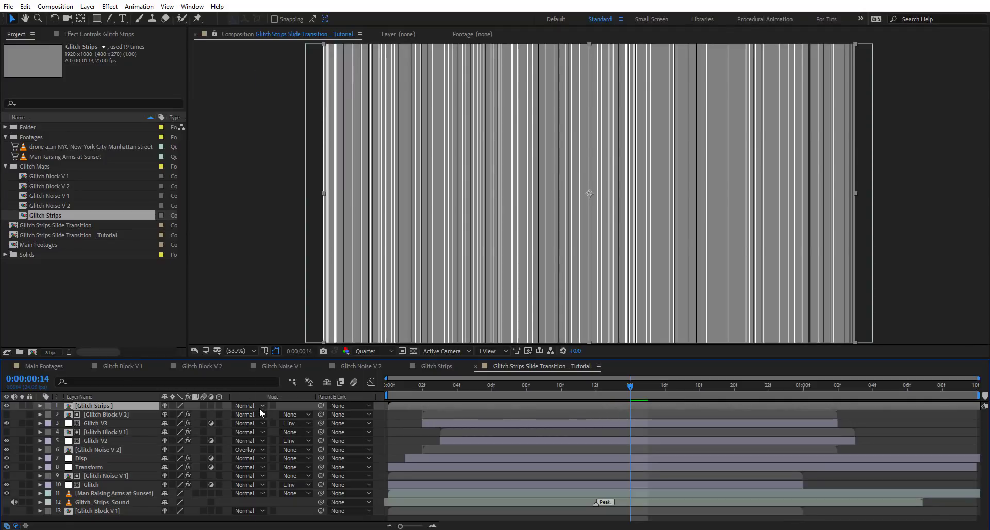
pyautogui.click(259, 407)
pyautogui.click(289, 272)
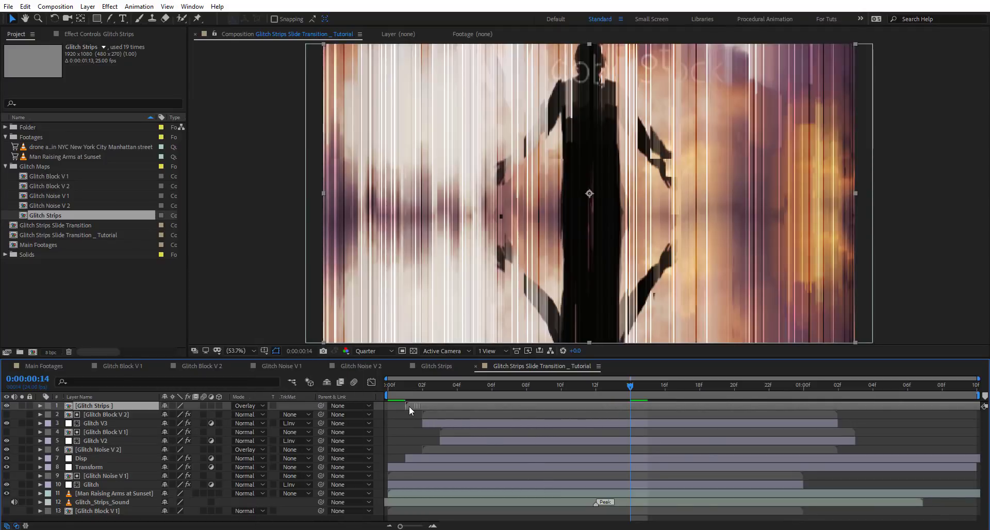
# Play the transition from the first frame to check the Glitch Strips overlay.
pyautogui.moveTo(387, 386); pyautogui.dragTo(298, 392)
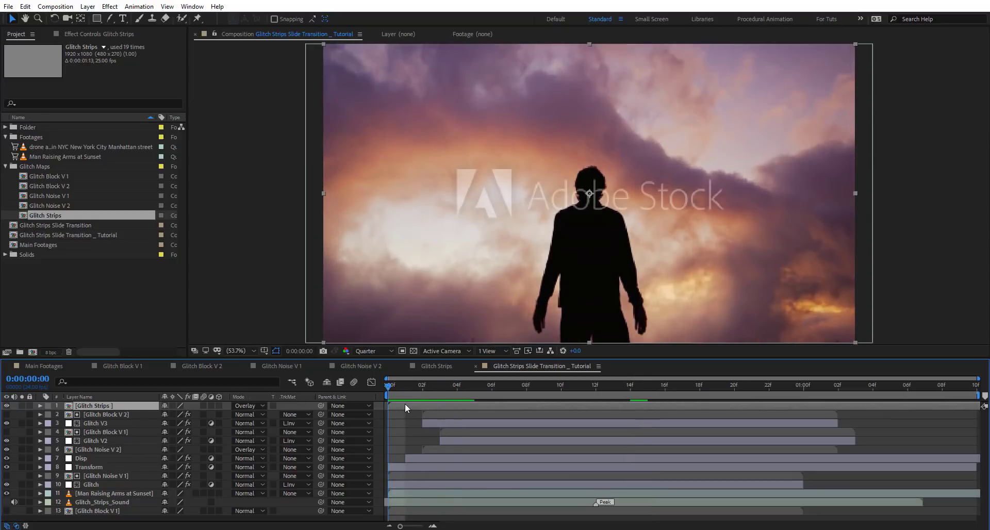
pyautogui.press('space')
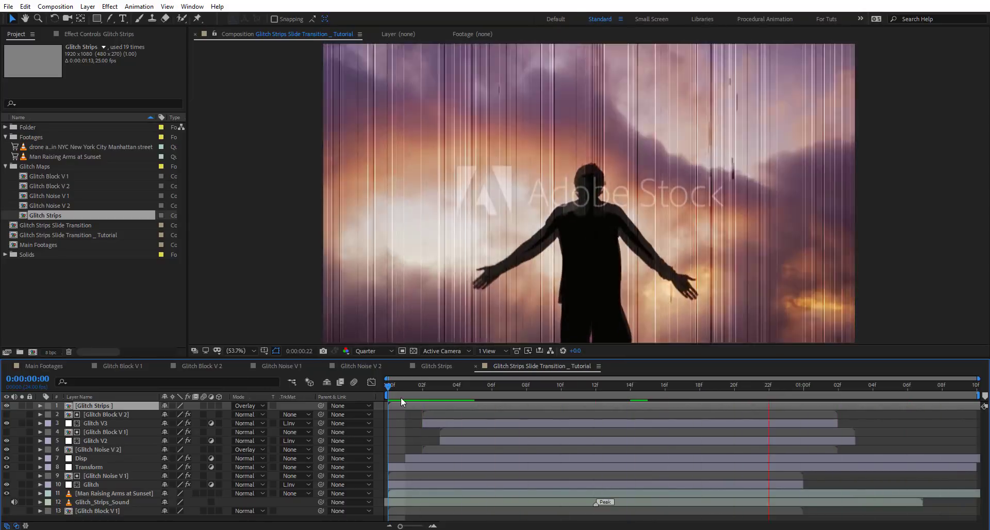
pyautogui.press('space')
# Create an adjustment layer named CA above the Glitch Strips layer.
pyautogui.moveTo(456, 386); pyautogui.dragTo(643, 397)
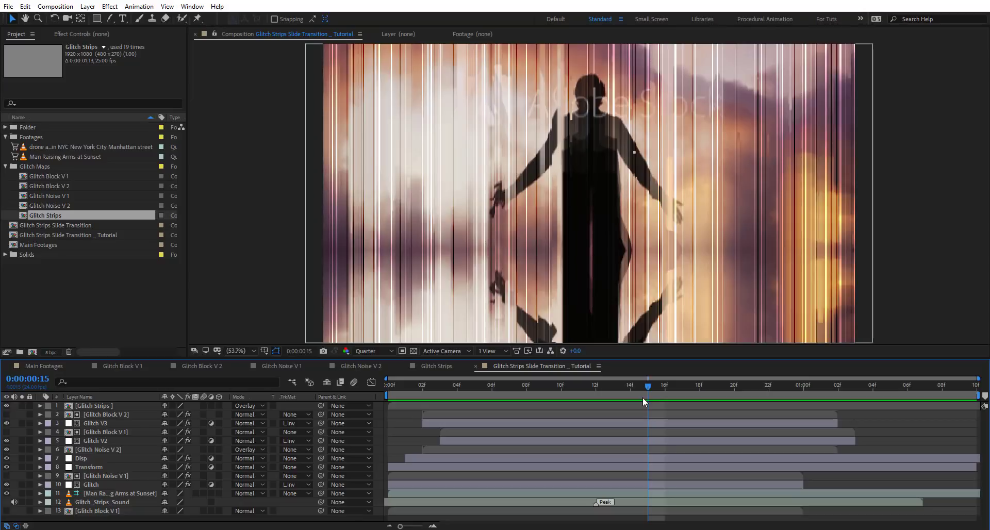
pyautogui.hotkey('ctrl', 'alt', 'y')
pyautogui.press('Return')
pyautogui.write('CA')
pyautogui.press('Return')
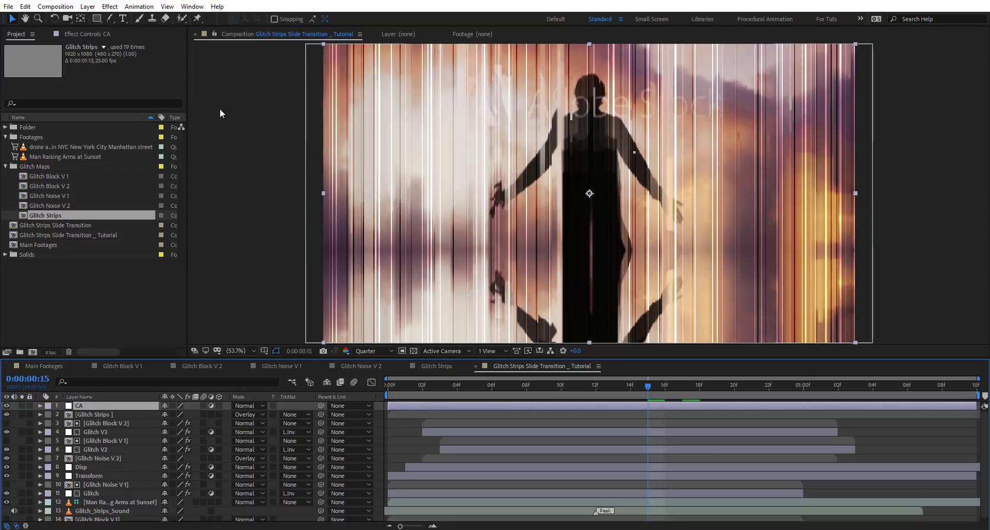
# Apply the Tint effect to CA, mapping black to pure red (FF0000) and white to pure blue.
pyautogui.click(78, 34)
pyautogui.hotkey('ctrl', 'space')
pyautogui.write('tint')
pyautogui.press('Return')
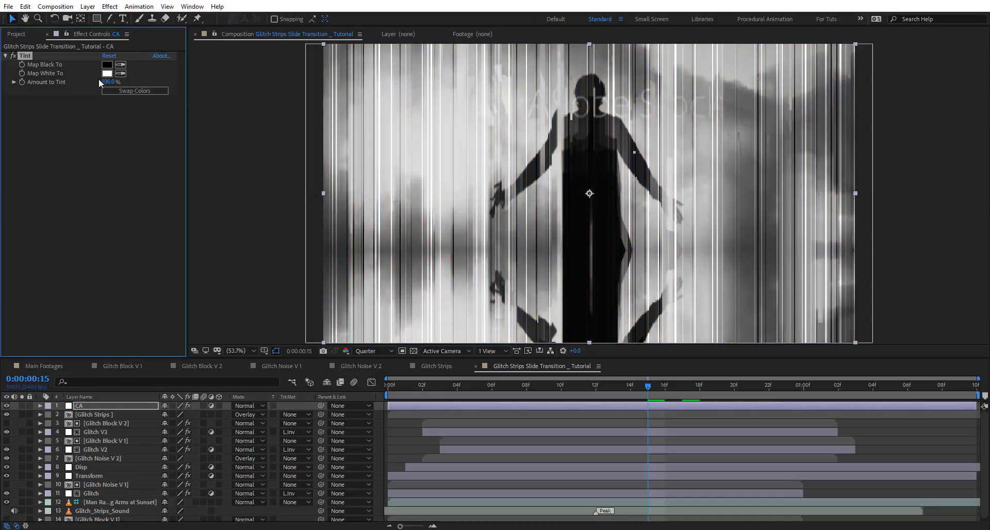
pyautogui.click(107, 65)
pyautogui.click(317, 60)
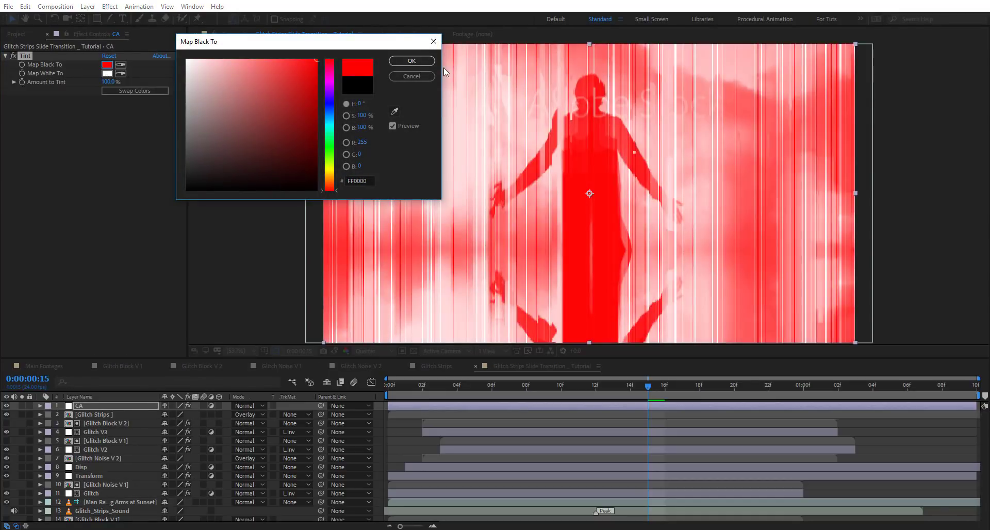
pyautogui.press('Return')
pyautogui.click(107, 73)
pyautogui.click(329, 107)
pyautogui.click(317, 60)
pyautogui.click(411, 61)
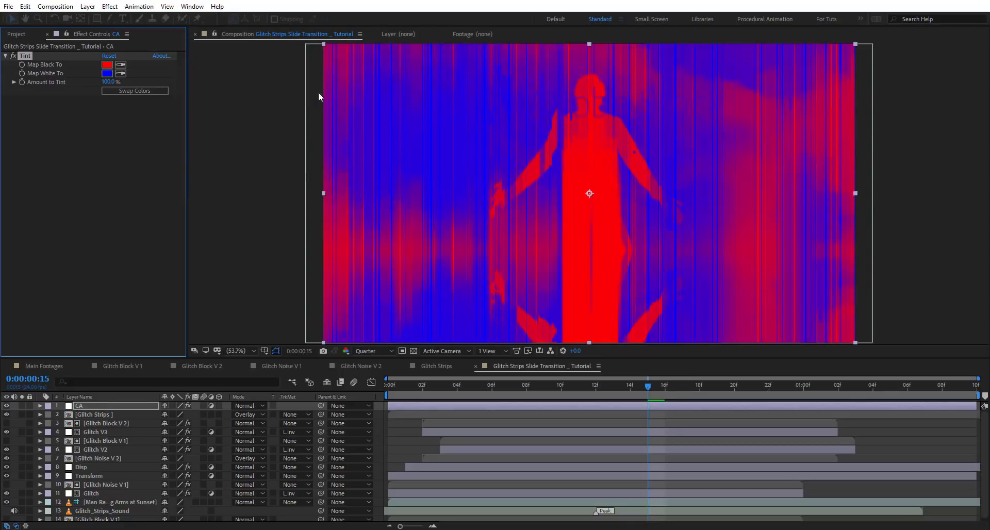
# Apply the Emboss effect to CA with Direction 143° and Relief 30.5.
pyautogui.hotkey('ctrl', 'space')
pyautogui.write('embo')
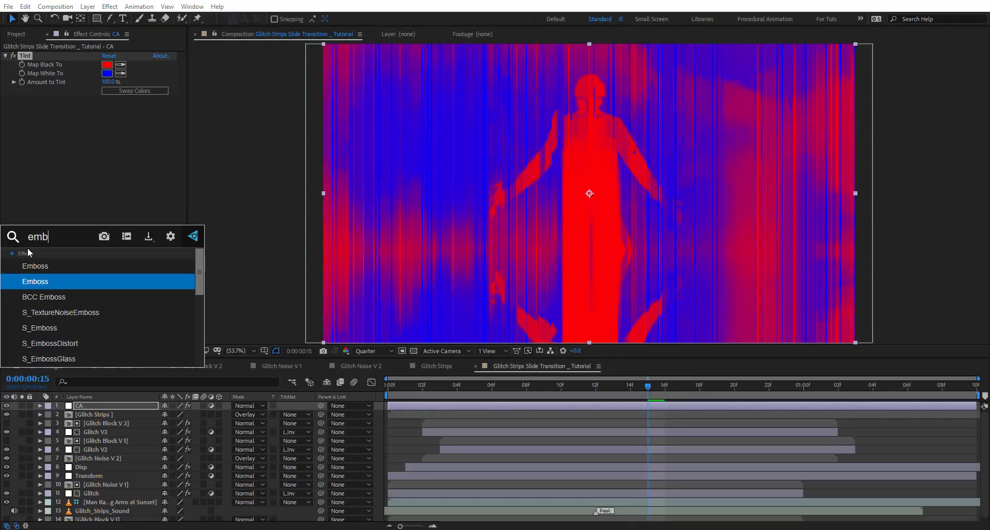
pyautogui.press('Return')
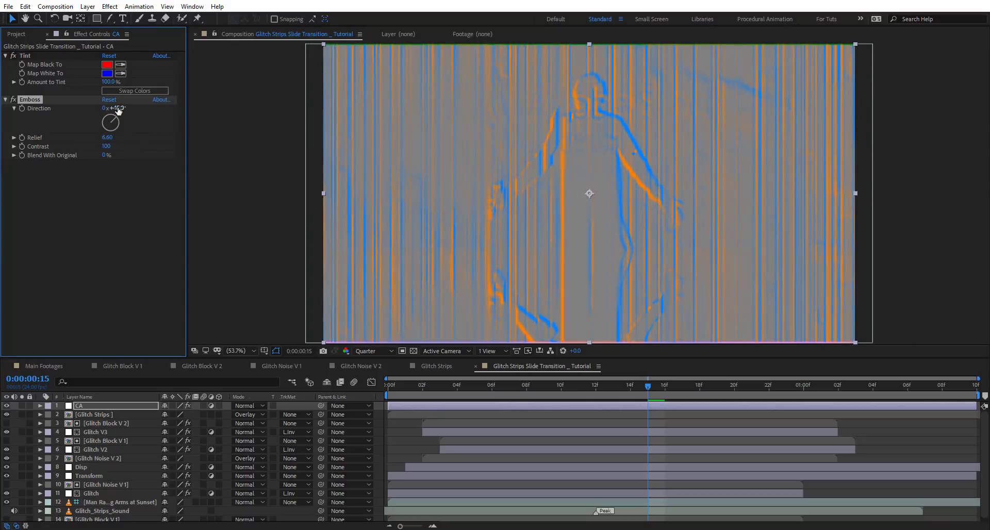
pyautogui.moveTo(206, 127); pyautogui.dragTo(182, 121)
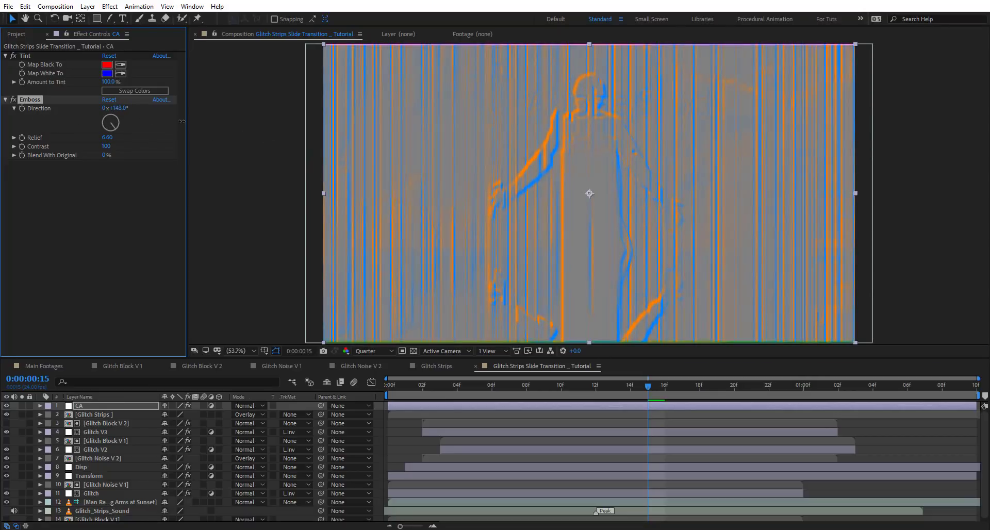
pyautogui.moveTo(108, 138); pyautogui.dragTo(237, 146)
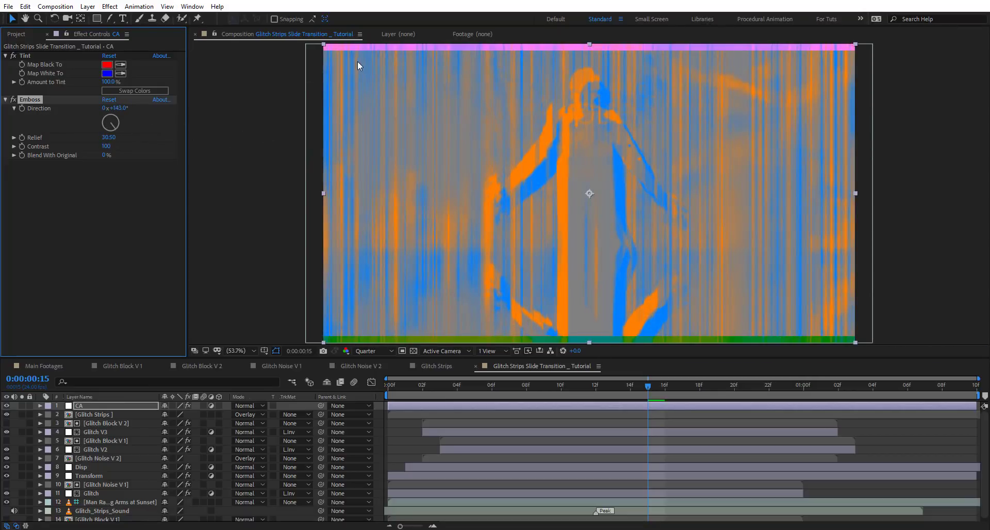
# Add Motion Tile to CA with Mirror Edges enabled and place it above Tint.
pyautogui.hotkey('ctrl', 'space')
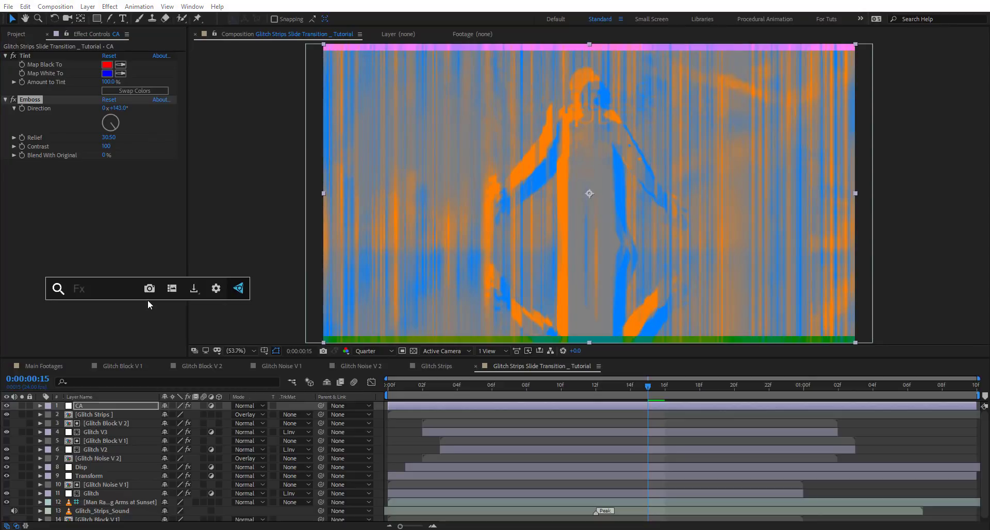
pyautogui.write('motio')
pyautogui.press('Down')
pyautogui.press('Down')
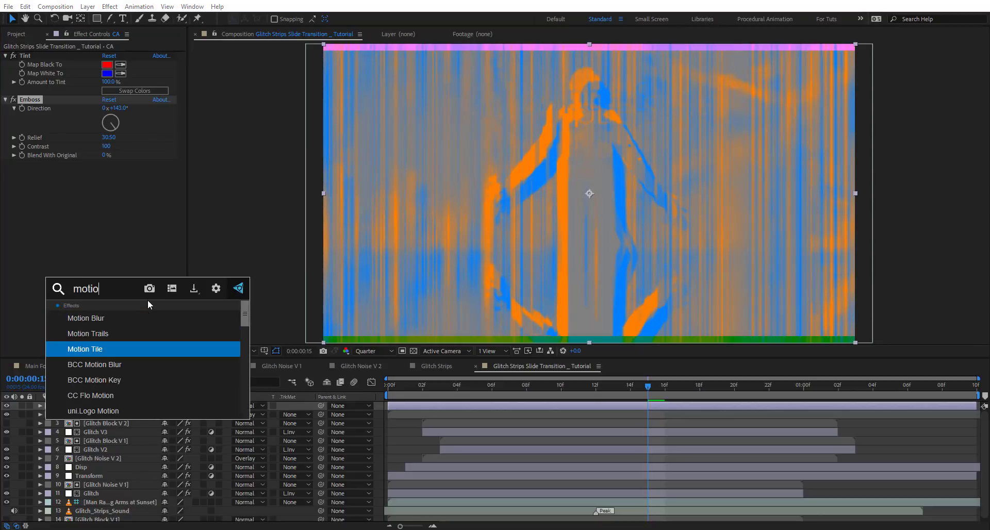
pyautogui.press('Return')
pyautogui.moveTo(31, 165); pyautogui.dragTo(45, 54)
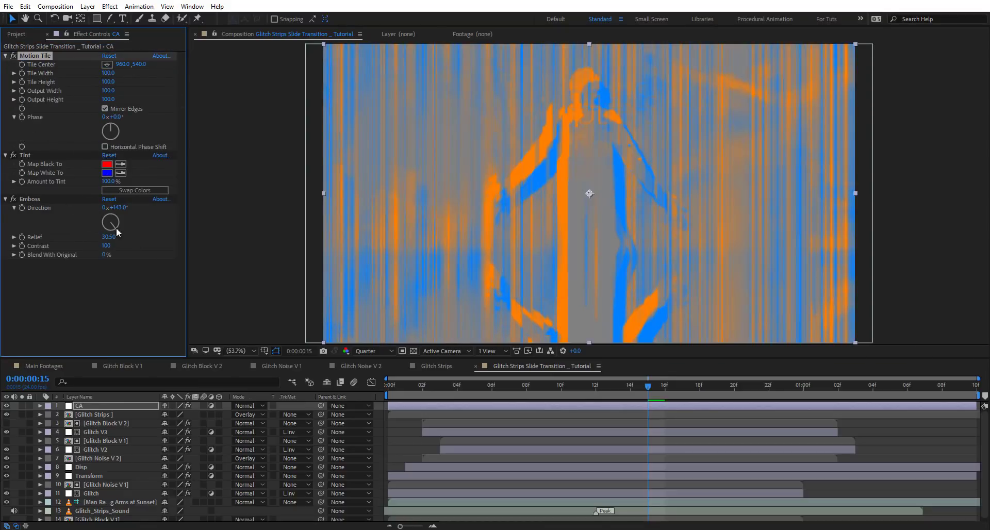
# Set a keyframe for CA's Emboss Relief at 10 on frame 12, the sound's peak.
pyautogui.moveTo(108, 237); pyautogui.dragTo(47, 237)
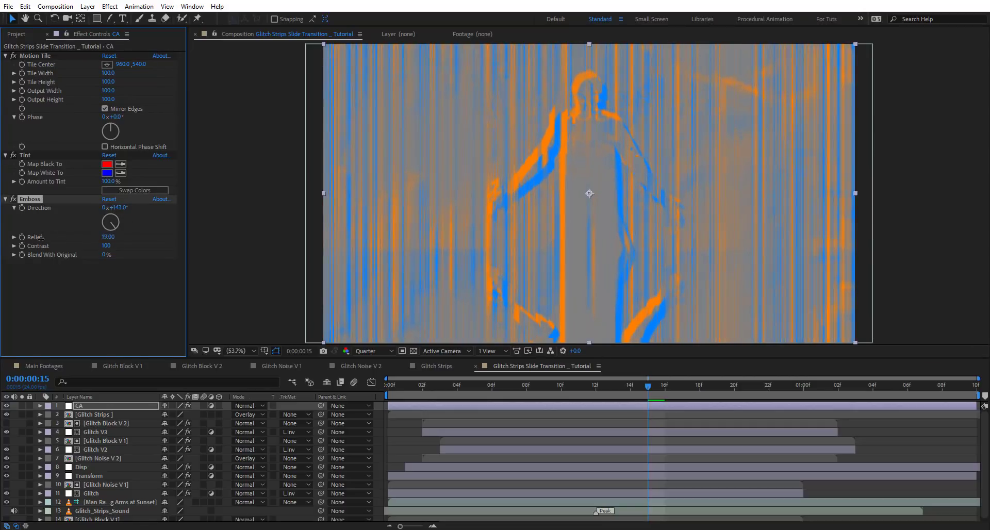
pyautogui.click(595, 386)
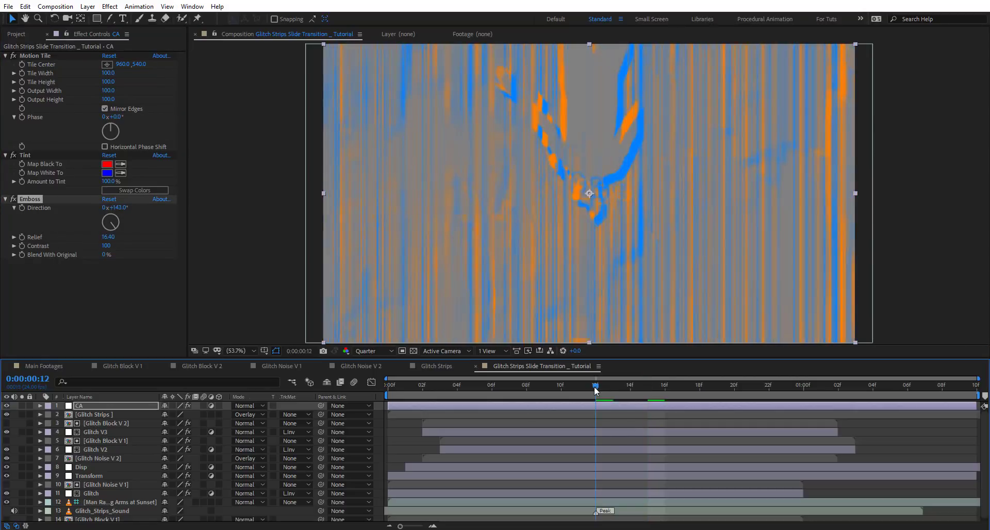
pyautogui.click(108, 237)
pyautogui.write('10')
pyautogui.press('Return')
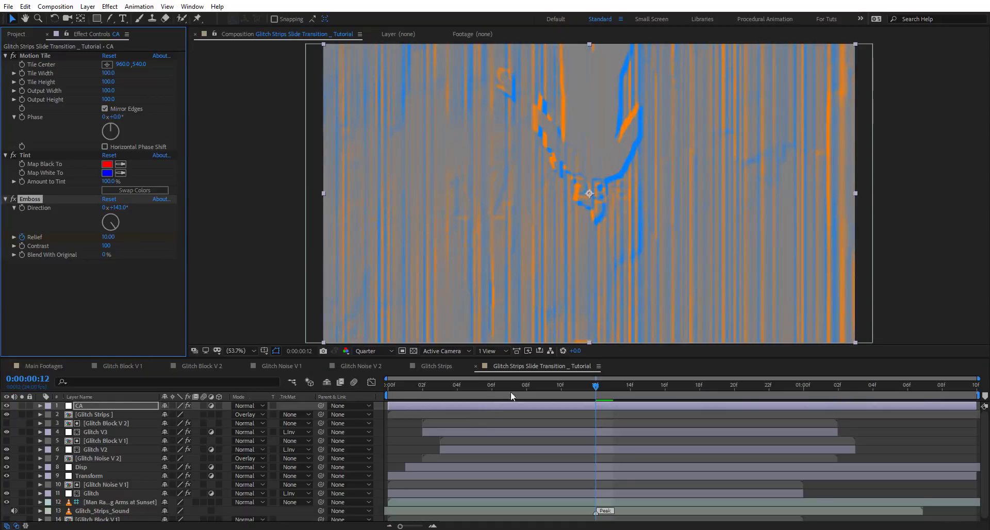
# Add Emboss Relief keyframes with value 0 on the first frame and at 0:00:01:07.
pyautogui.press('u')
pyautogui.press('Home')
pyautogui.click(107, 237)
pyautogui.write('0')
pyautogui.press('Return')
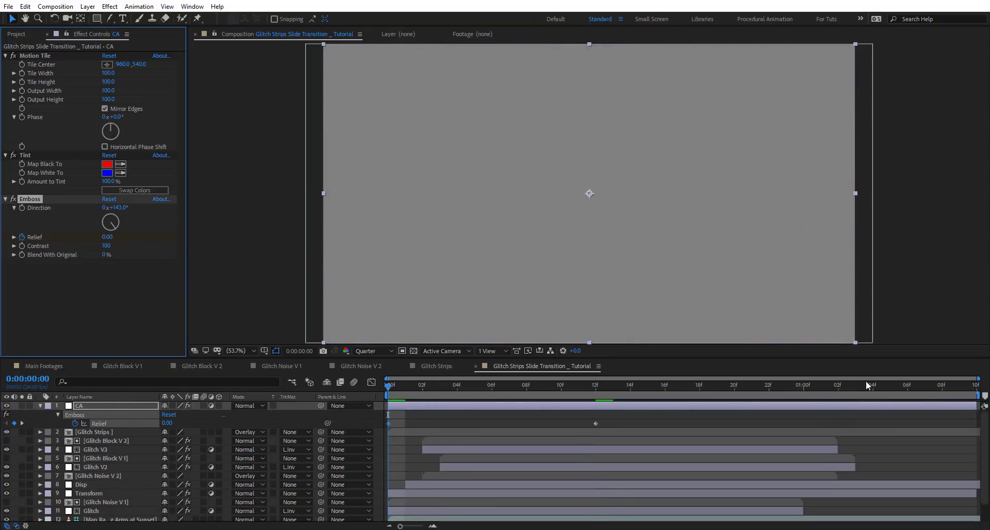
pyautogui.click(924, 384)
pyautogui.click(108, 236)
pyautogui.write('0')
pyautogui.press('Return')
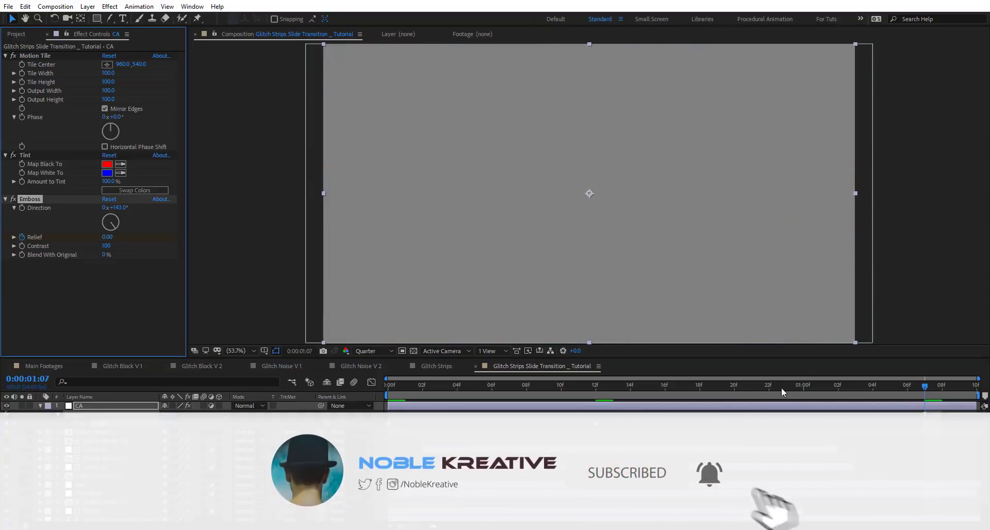
# Set the CA adjustment layer's blending mode to Hard Light.
pyautogui.click(457, 385)
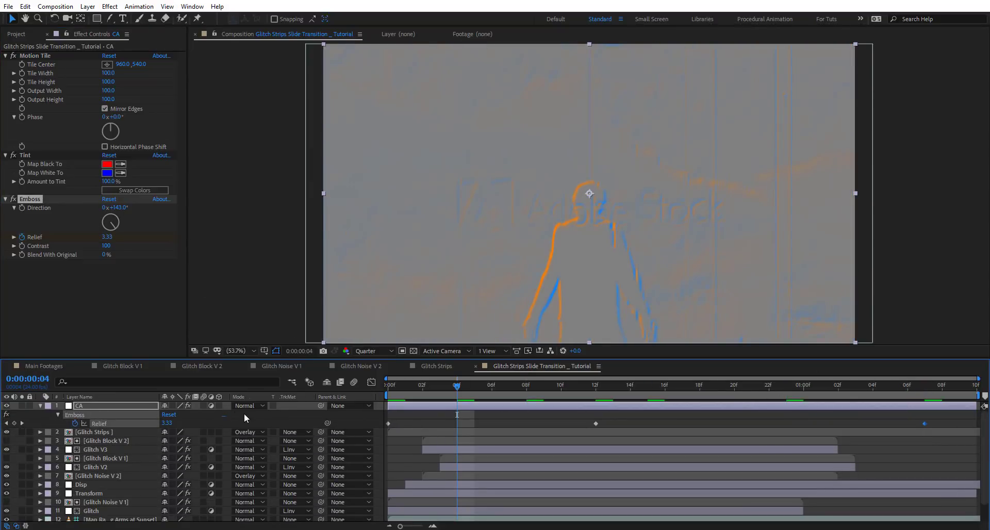
pyautogui.click(243, 405)
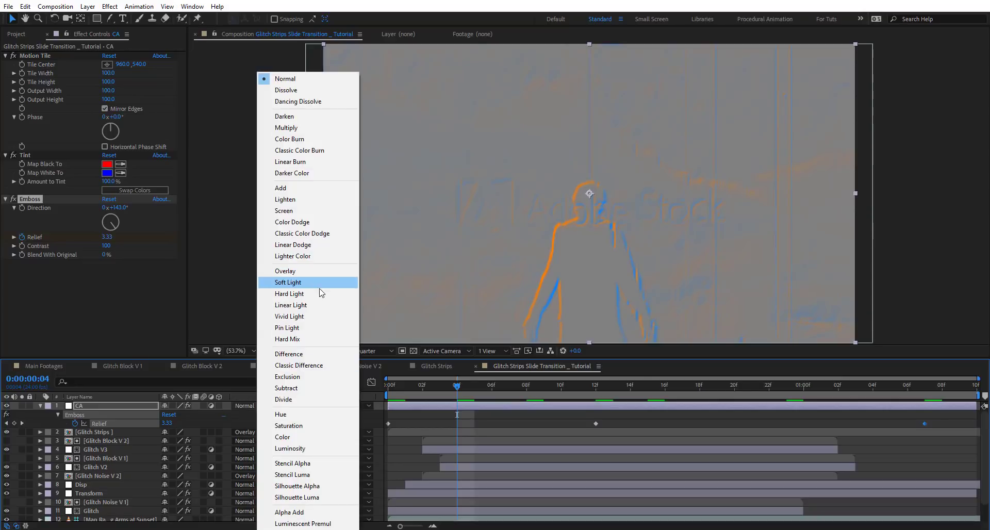
pyautogui.click(322, 293)
# Play the transition and inspect the color fringing around frames 20 to 22, leaving CA's properties collapsed.
pyautogui.press('space')
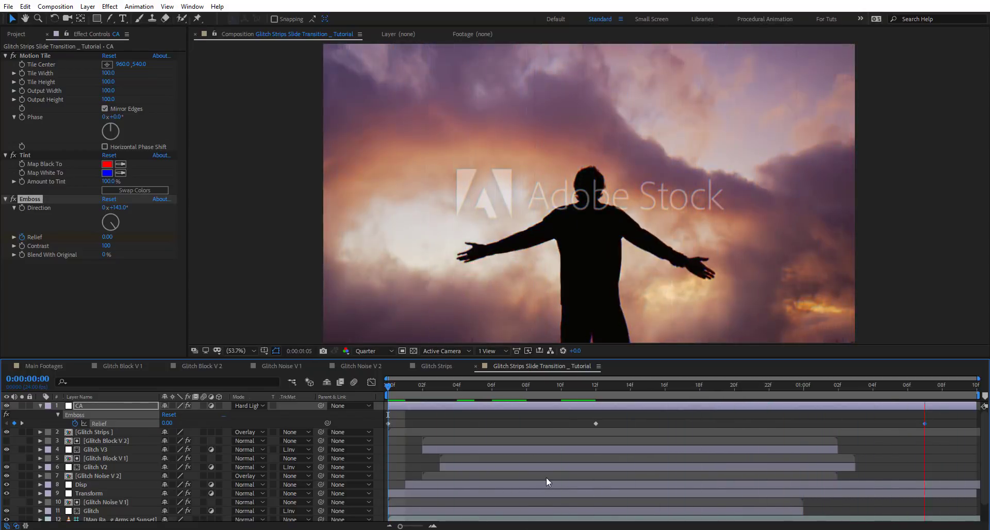
pyautogui.press('space')
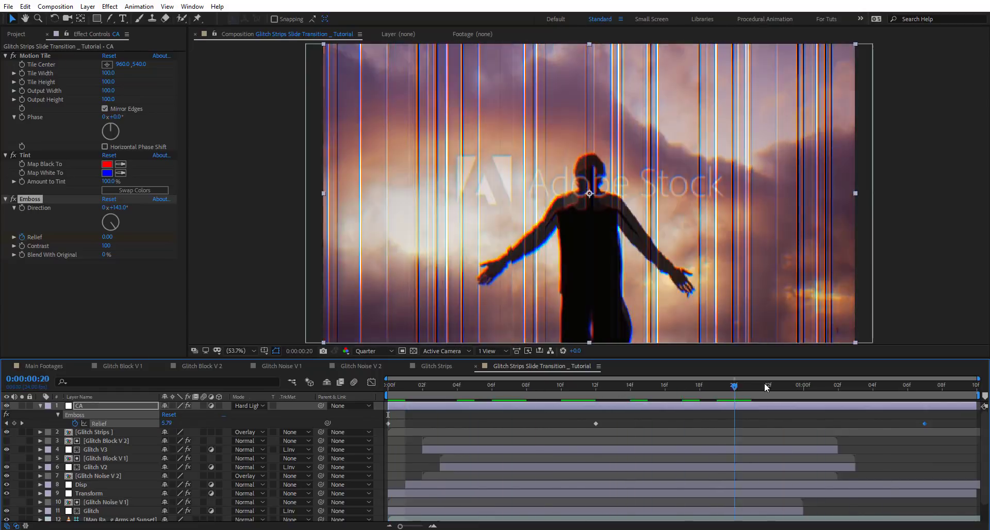
pyautogui.click(763, 384)
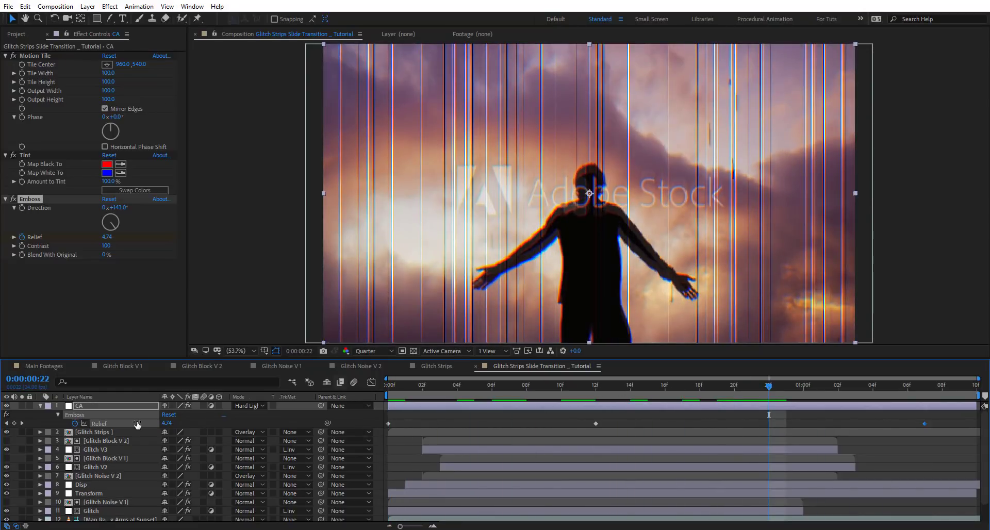
pyautogui.click(406, 448)
pyautogui.click(42, 406)
# Place the Glitch Strips Slide Transition _ Tutorial composition above both clips in the Main Footages composition.
pyautogui.click(43, 366)
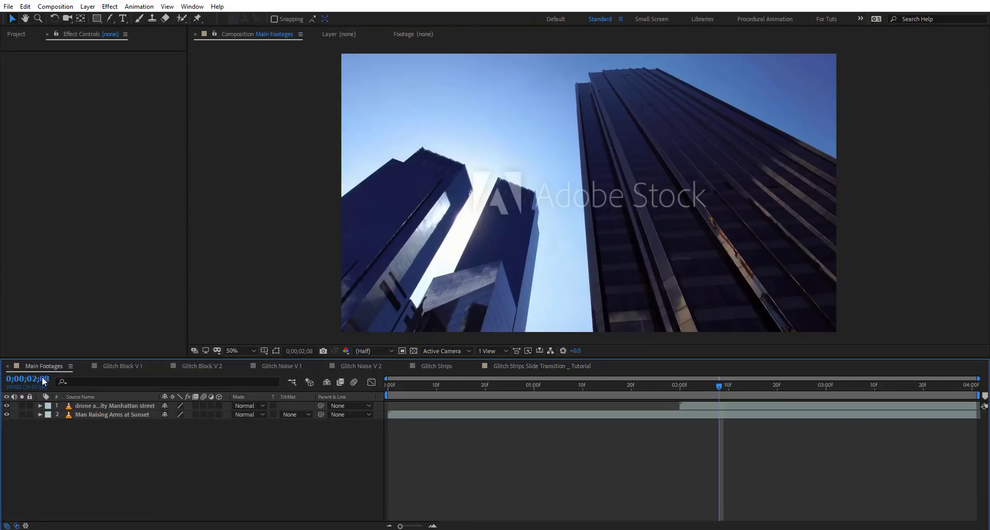
pyautogui.moveTo(428, 386); pyautogui.dragTo(581, 406)
pyautogui.click(533, 367)
pyautogui.rightClick(379, 427)
pyautogui.click(437, 341)
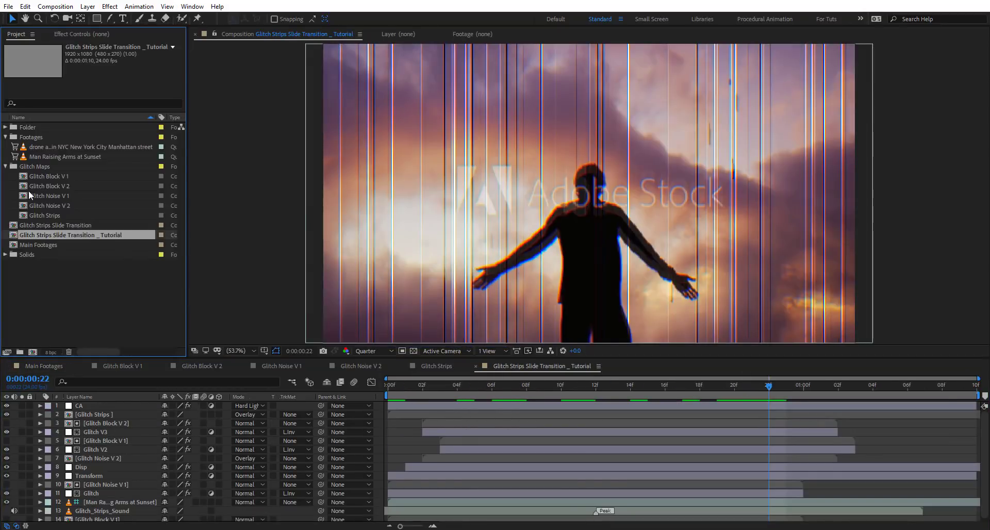
pyautogui.click(58, 367)
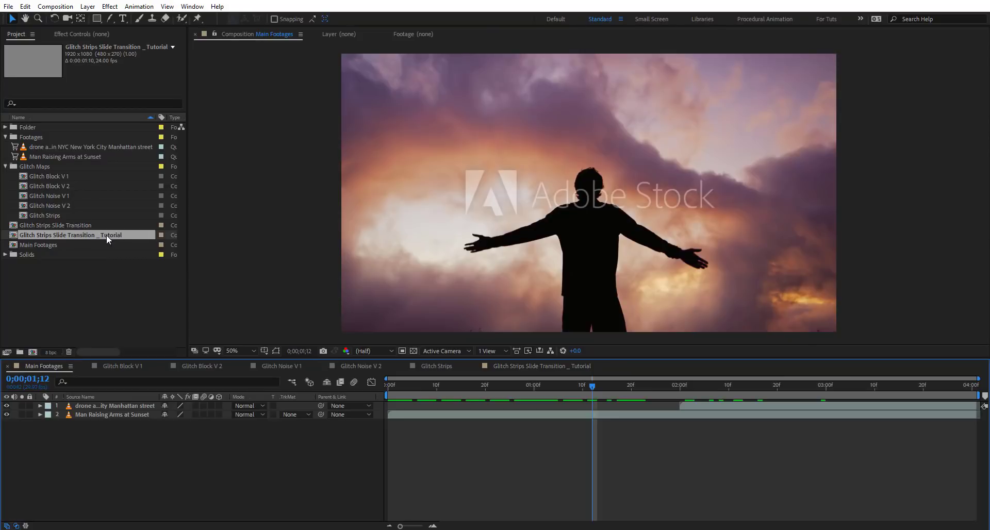
pyautogui.moveTo(109, 234); pyautogui.dragTo(141, 404)
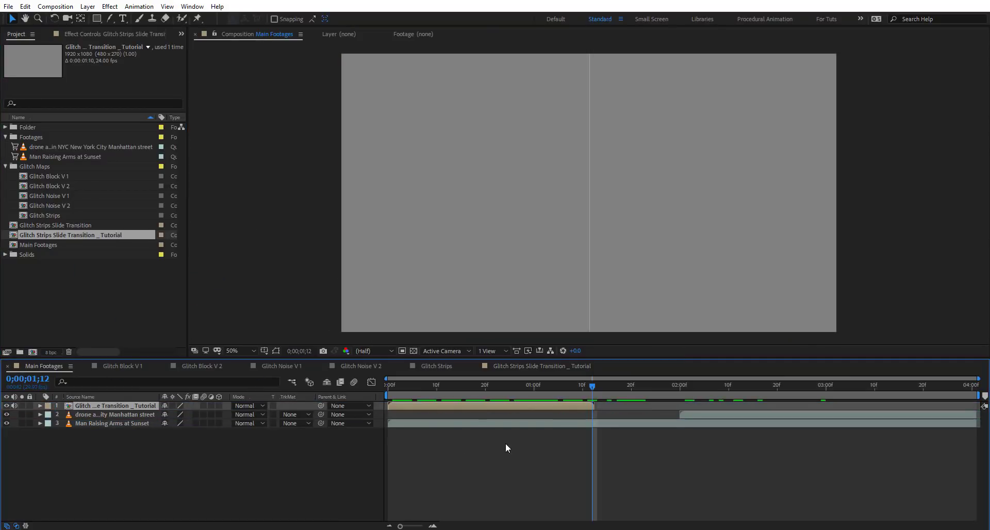
# Align the transition layer's marker with the start of the drone clip at about 0;00;02;00 and turn on Collapse Transformations for that layer.
pyautogui.moveTo(429, 386)
pyautogui.mouseDown()
pyautogui.moveTo(471, 384)
pyautogui.moveTo(446, 387)
pyautogui.mouseUp()
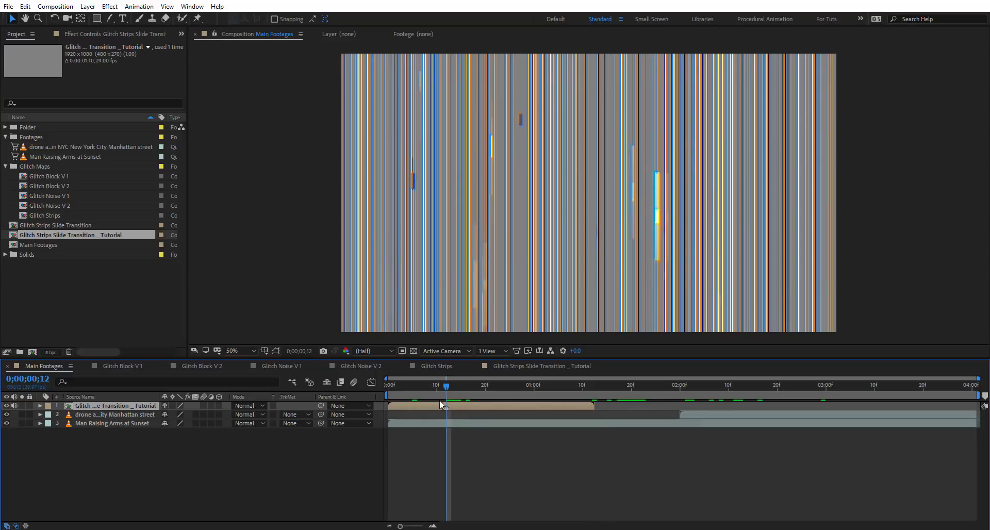
pyautogui.moveTo(460, 410); pyautogui.dragTo(696, 405)
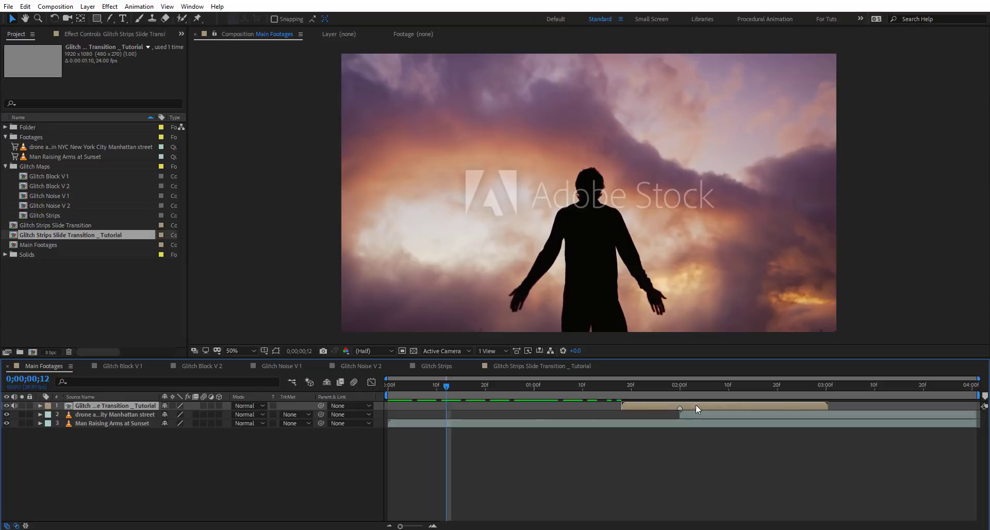
pyautogui.moveTo(524, 392); pyautogui.dragTo(753, 389)
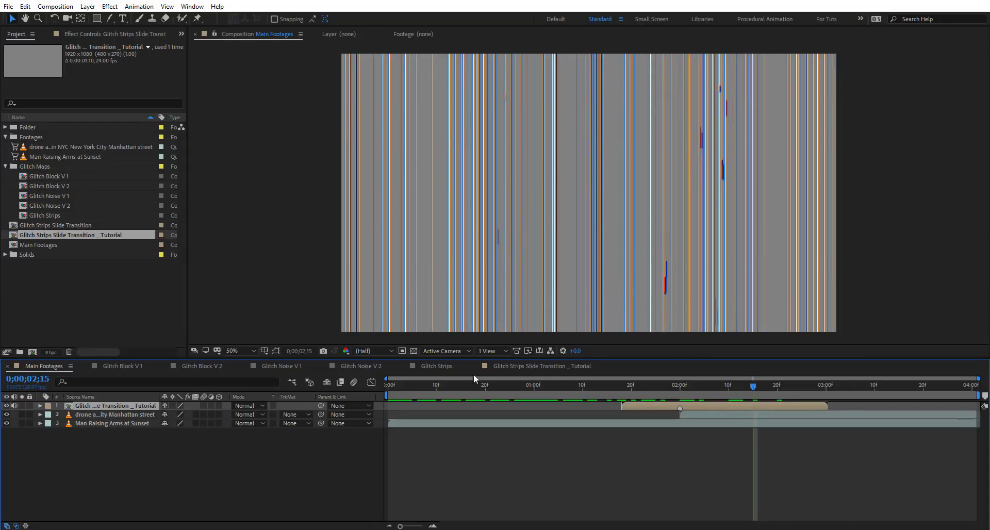
pyautogui.click(173, 406)
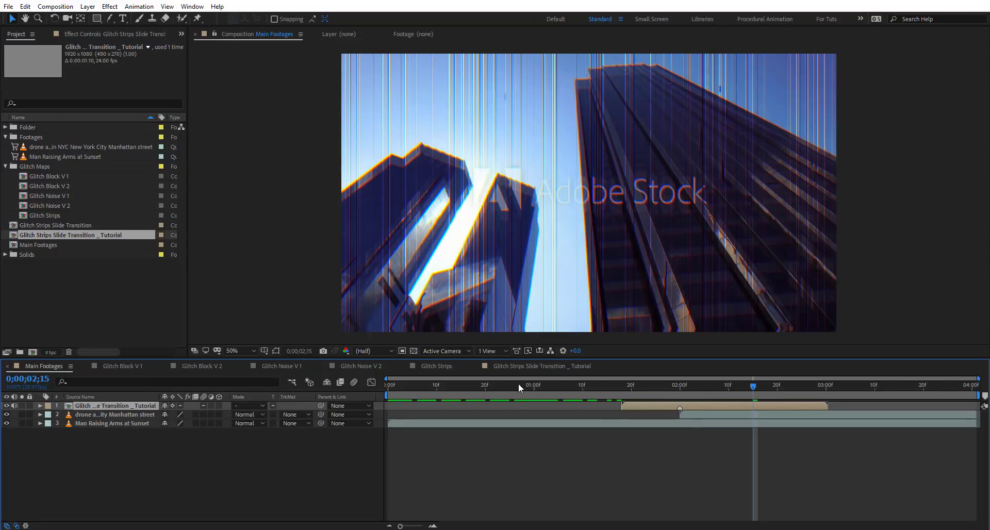
# Turn off Guide Layer for Man Raising Arms at Sunset in the transition composition and check the transition around 0;00;02;20 in Main Footages.
pyautogui.click(567, 366)
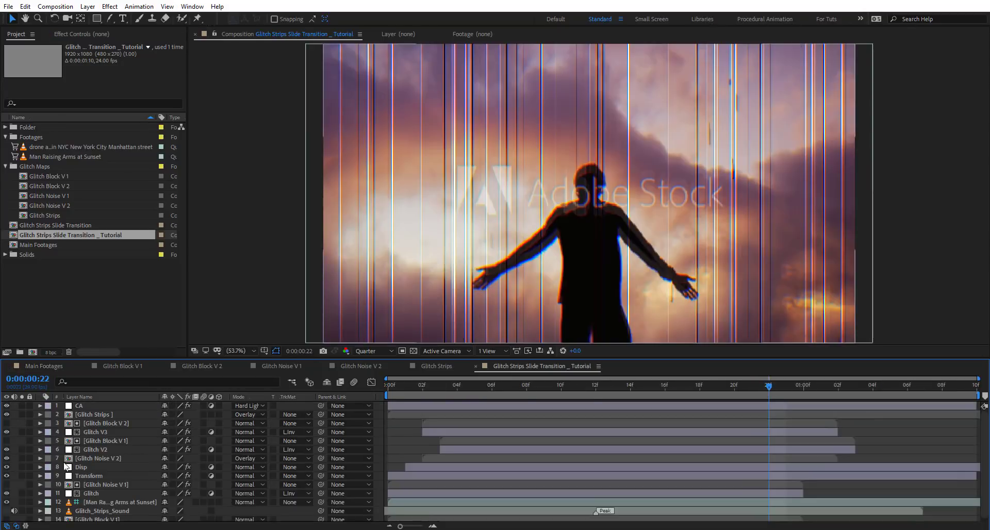
pyautogui.click(103, 500)
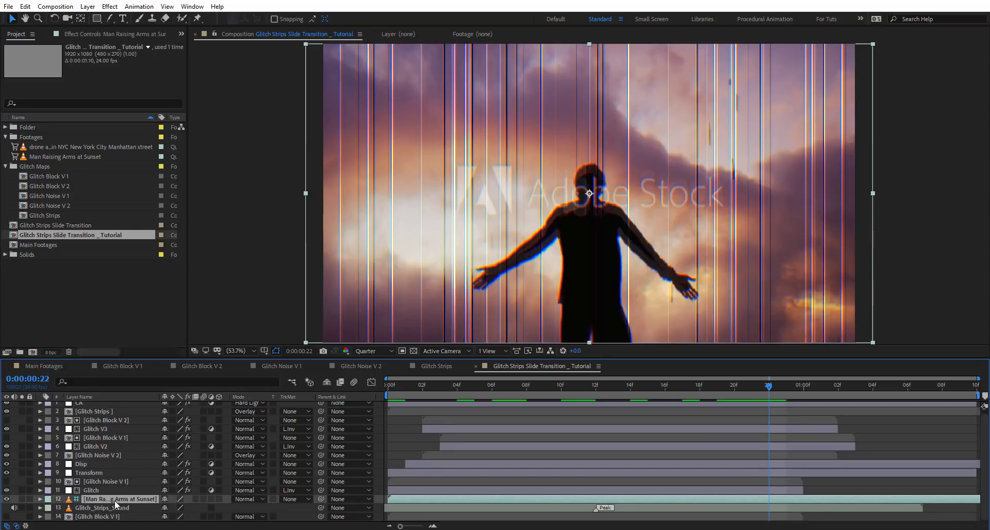
pyautogui.rightClick(115, 503)
pyautogui.click(155, 320)
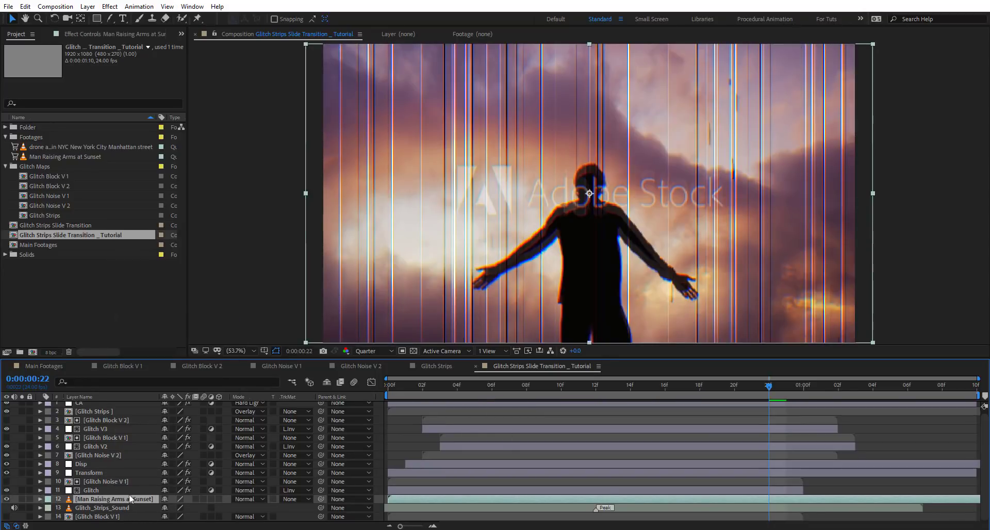
pyautogui.click(44, 366)
pyautogui.moveTo(645, 386); pyautogui.dragTo(775, 384)
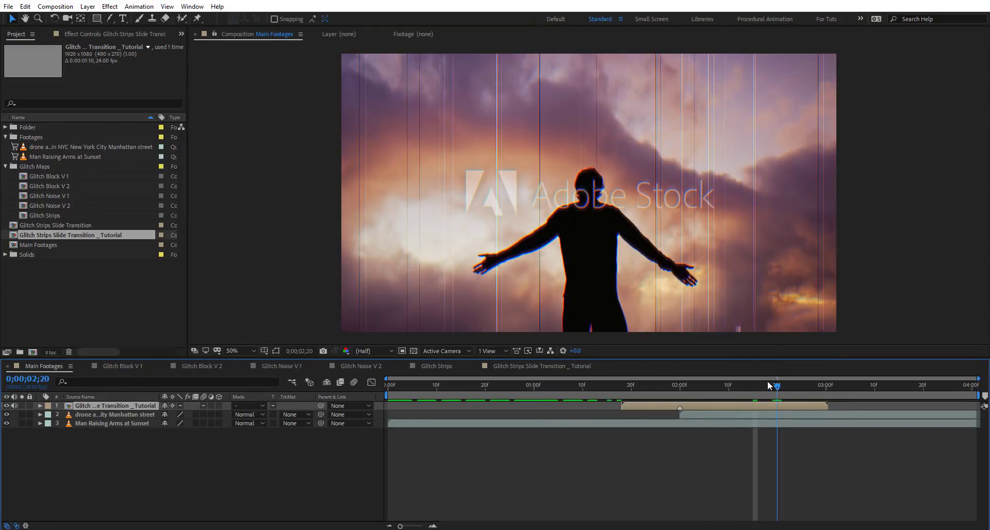
# Set Man Raising Arms at Sunset as a guide layer again in the Glitch Strips Slide Transition _ Tutorial composition.
pyautogui.click(543, 367)
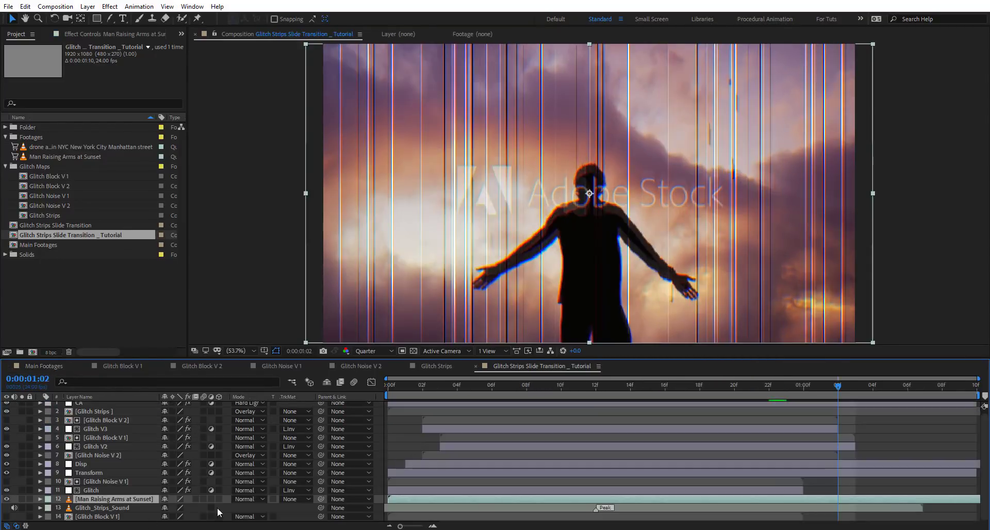
pyautogui.rightClick(95, 499)
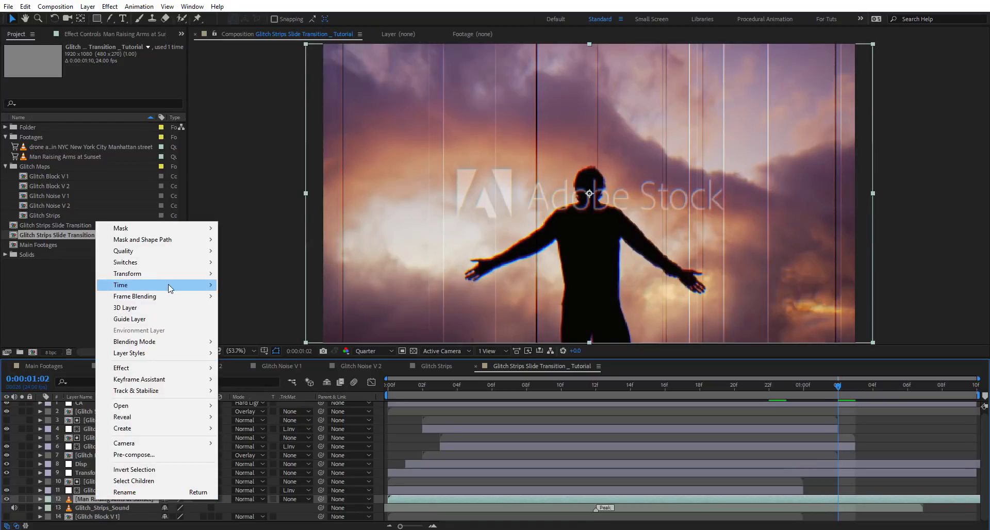
pyautogui.click(165, 318)
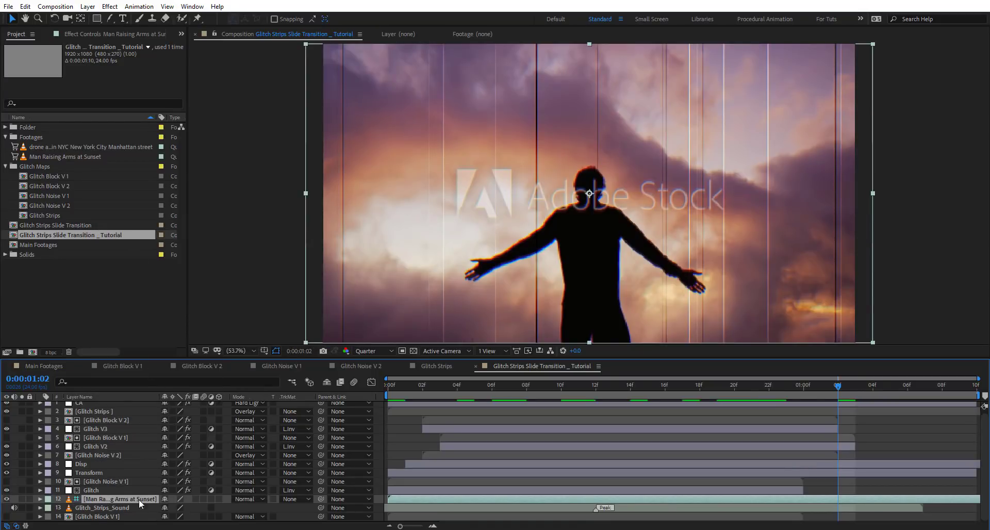
# Play the transition in Main Footages, and review the Glitch Strips map up to 0:00:00:20 and the transition composition.
pyautogui.click(44, 367)
pyautogui.press('space')
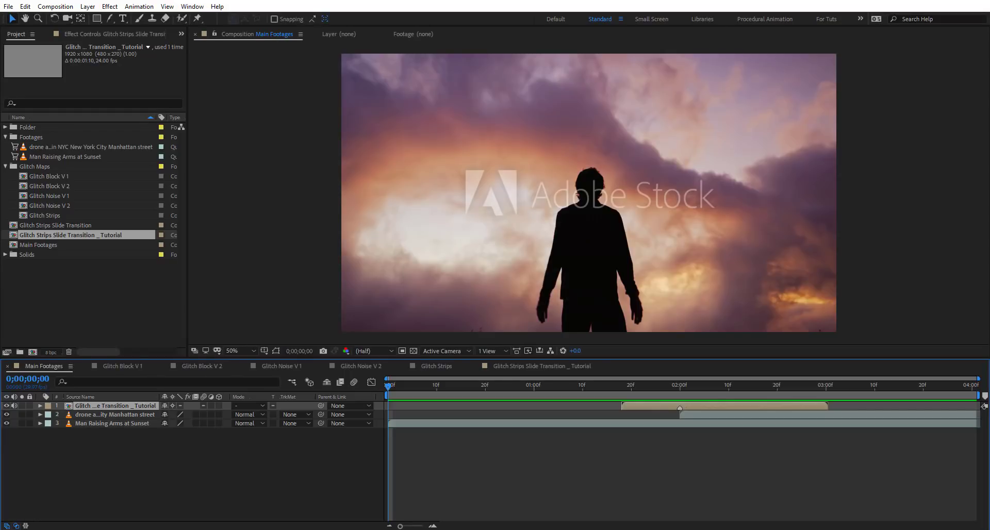
pyautogui.click(438, 364)
pyautogui.moveTo(526, 385); pyautogui.dragTo(698, 385)
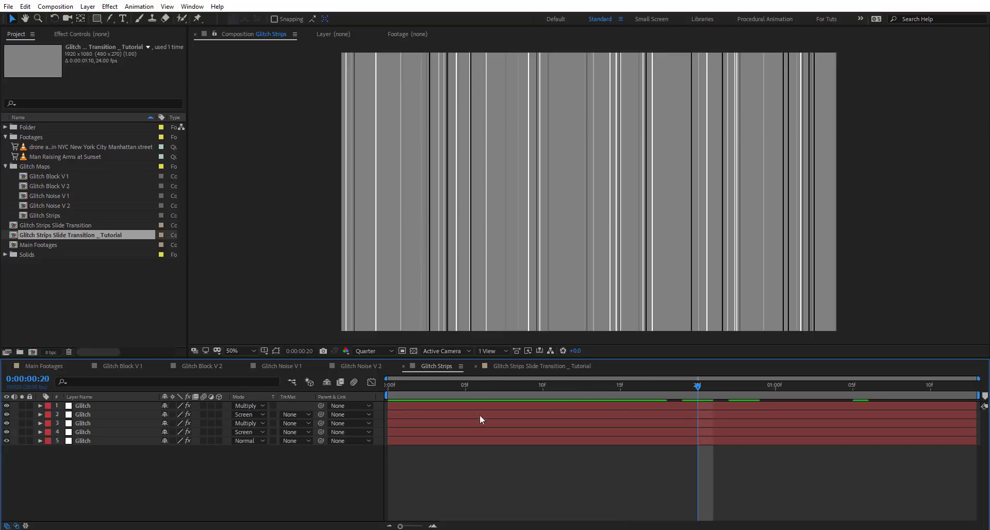
pyautogui.click(543, 366)
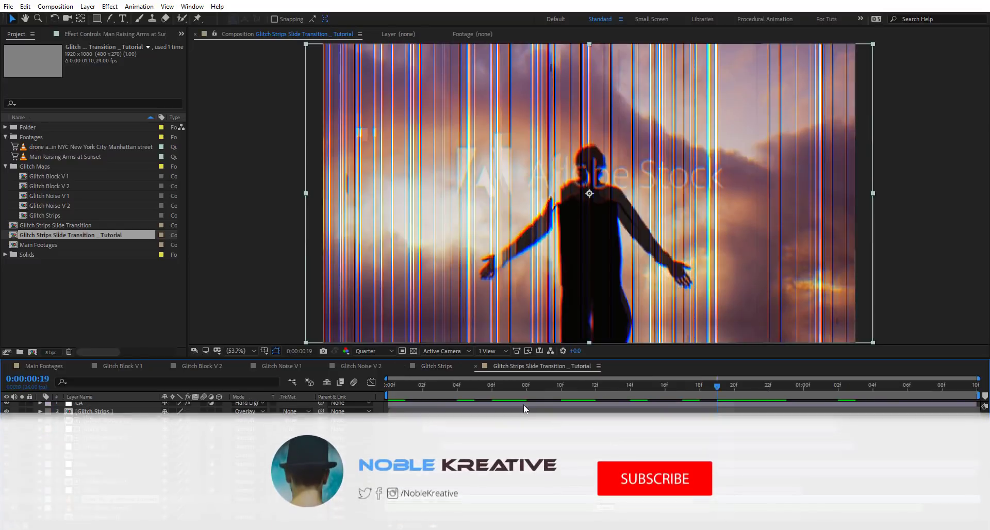
# Replay the Main Footages composition from its first frame to review the finished transition.
pyautogui.click(44, 366)
pyautogui.moveTo(416, 389); pyautogui.dragTo(321, 395)
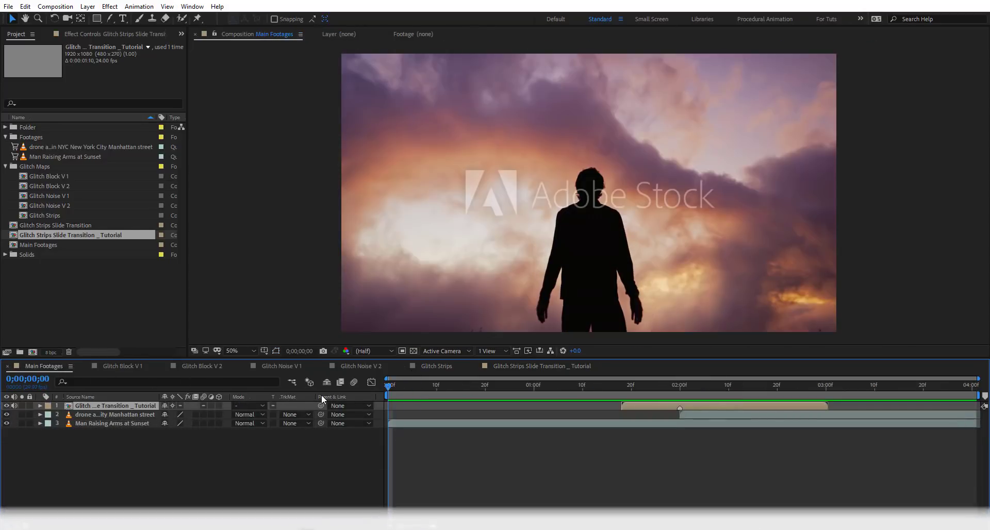
pyautogui.press('space')
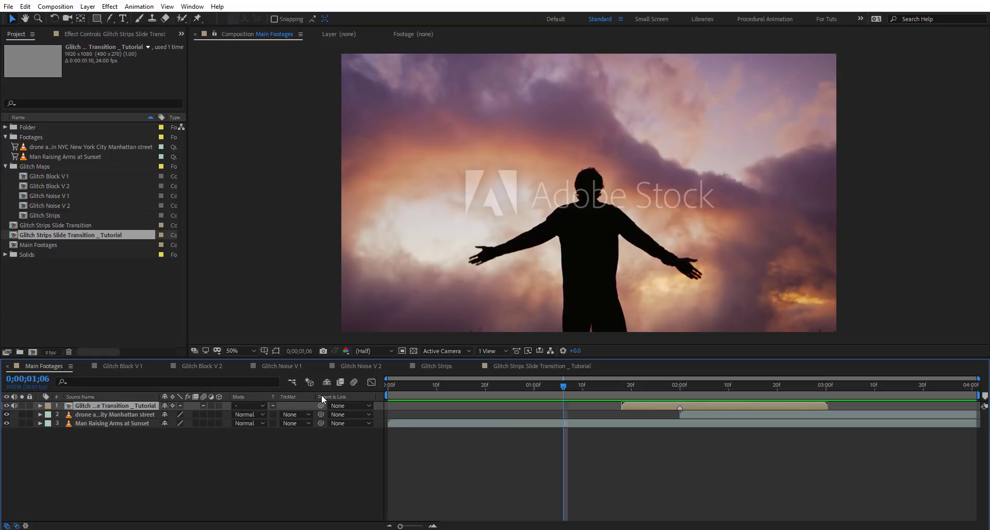